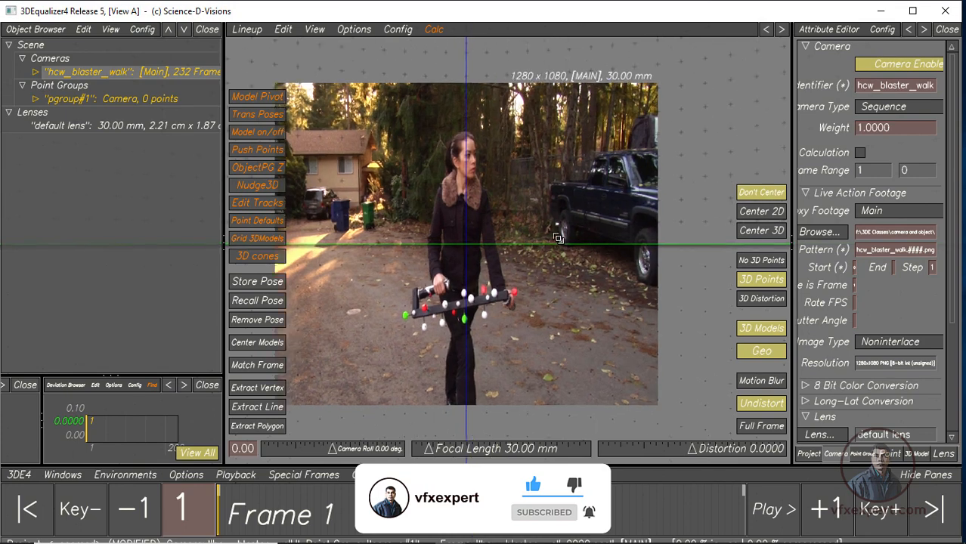
- Widen the Attribute Editor and switch the viewport to Manual Tracking Controls
{"action": "scroll", "coordinate": [508, 231], "scroll_direction": "down", "scroll_amount": 2}
{"action": "middle_click_drag", "start_coordinate": [472, 230], "coordinate": [494, 245]}
{"action": "scroll", "coordinate": [493, 244], "scroll_direction": "up", "scroll_amount": 2}
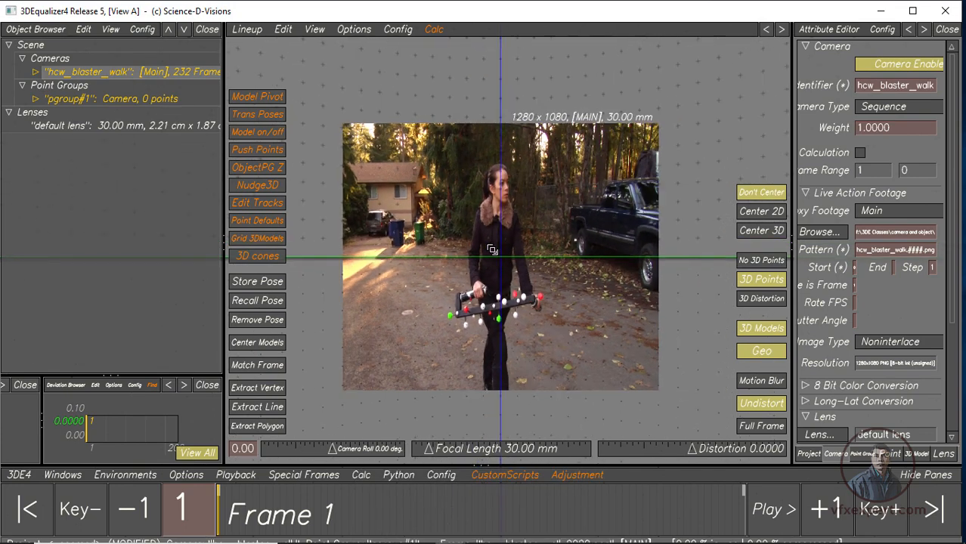
{"action": "left_click_drag", "start_coordinate": [793, 166], "coordinate": [727, 170]}
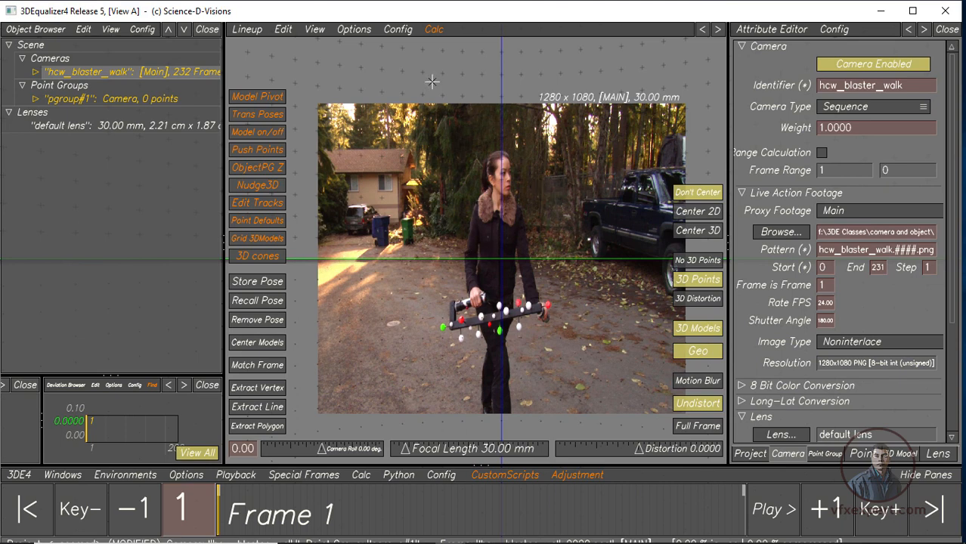
{"action": "left_click", "coordinate": [248, 30]}
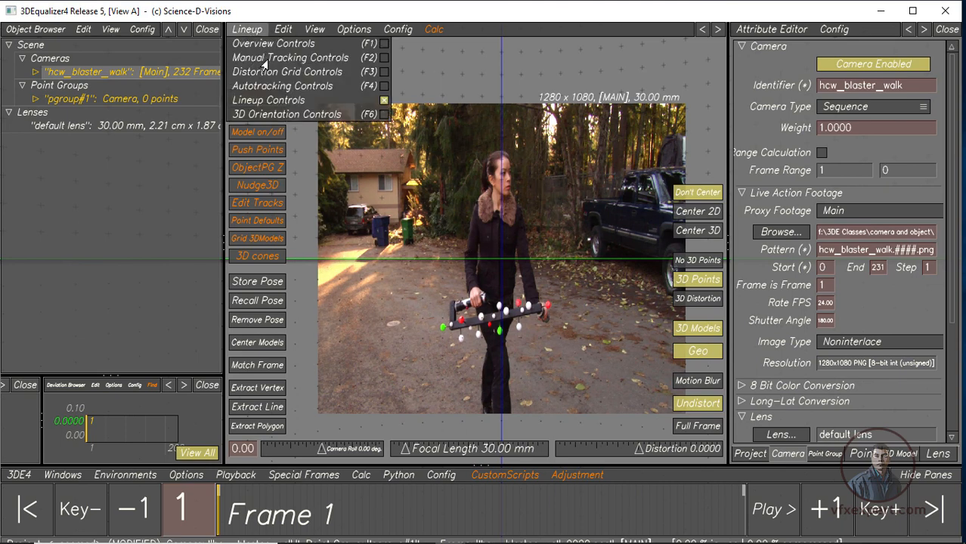
{"action": "left_click", "coordinate": [263, 59]}
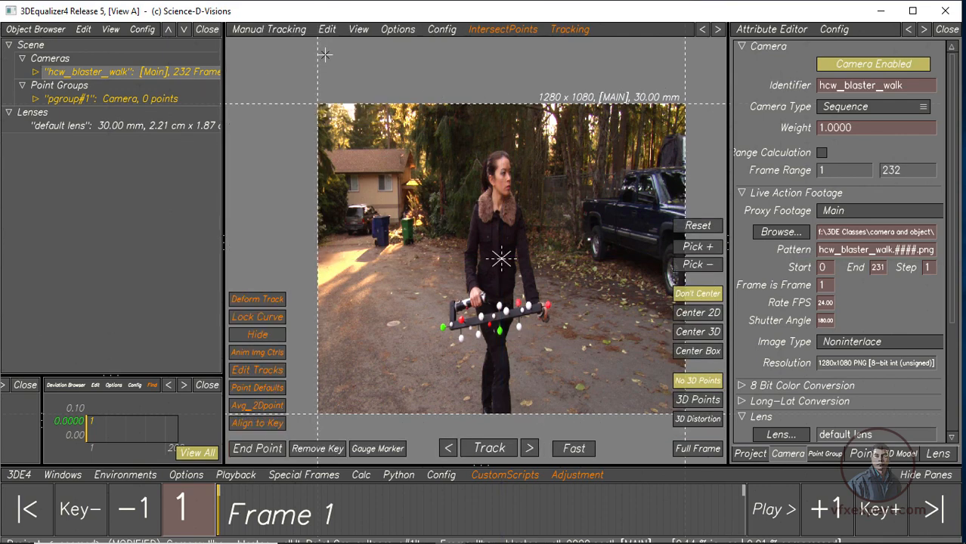
- Widen the Attribute Editor further and set the default lens's pixel aspect to 1.5
{"action": "middle_click_drag", "start_coordinate": [546, 245], "coordinate": [508, 236]}
{"action": "right_click_drag", "start_coordinate": [508, 236], "coordinate": [506, 228]}
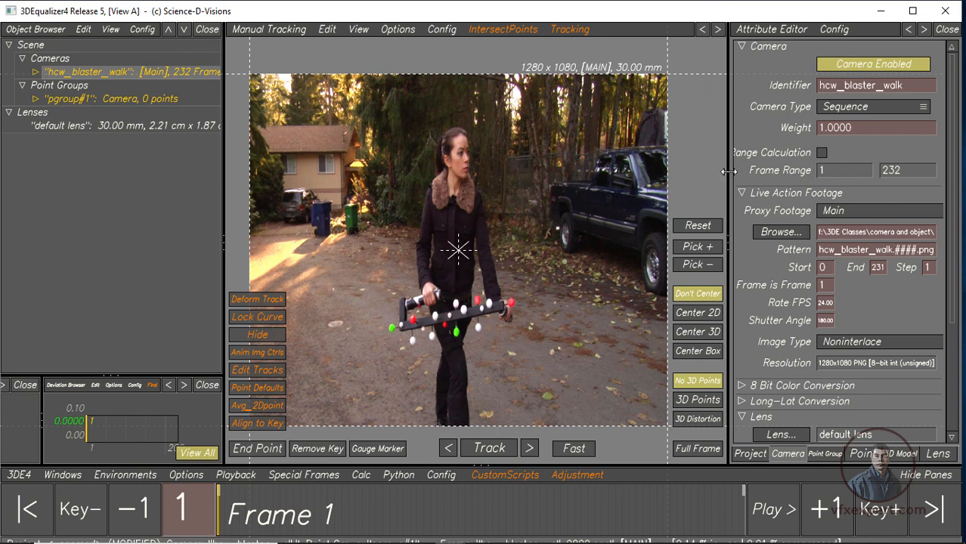
{"action": "left_click_drag", "start_coordinate": [728, 170], "coordinate": [683, 170]}
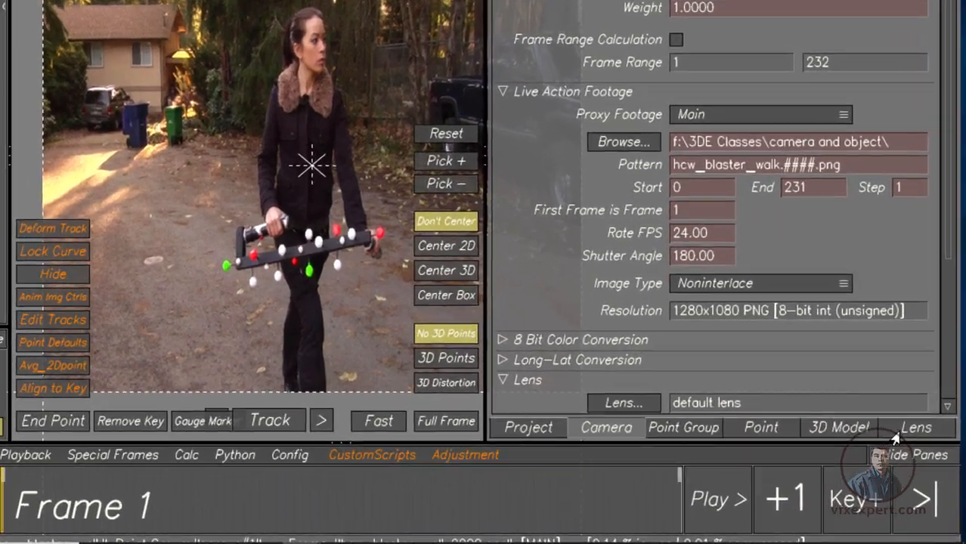
{"action": "left_click", "coordinate": [925, 454]}
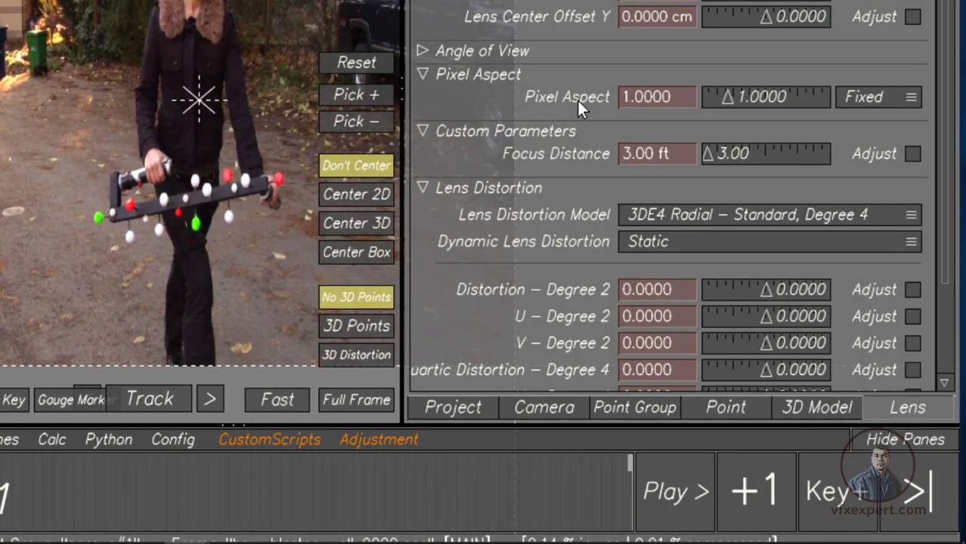
{"action": "left_click_drag", "start_coordinate": [684, 99], "coordinate": [609, 99]}
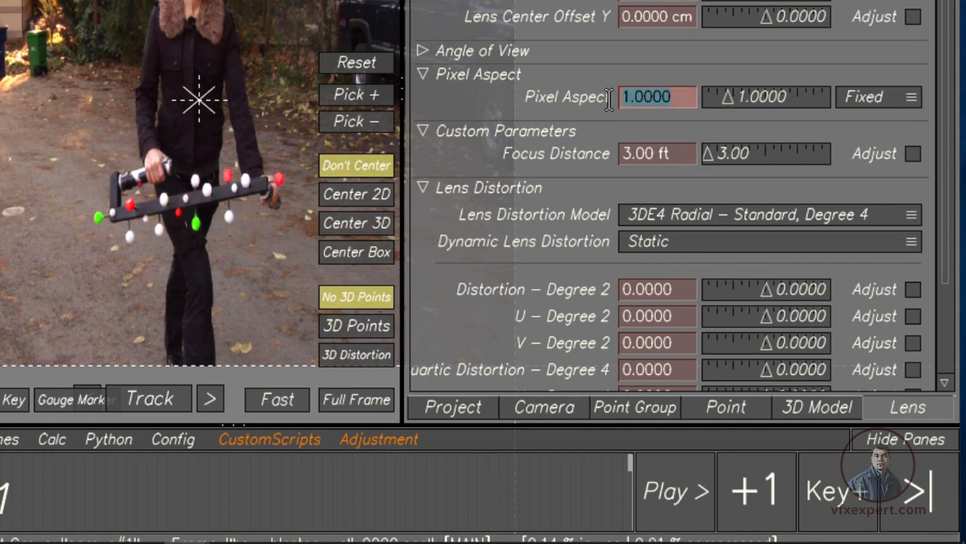
{"action": "type", "text": "1.5"}
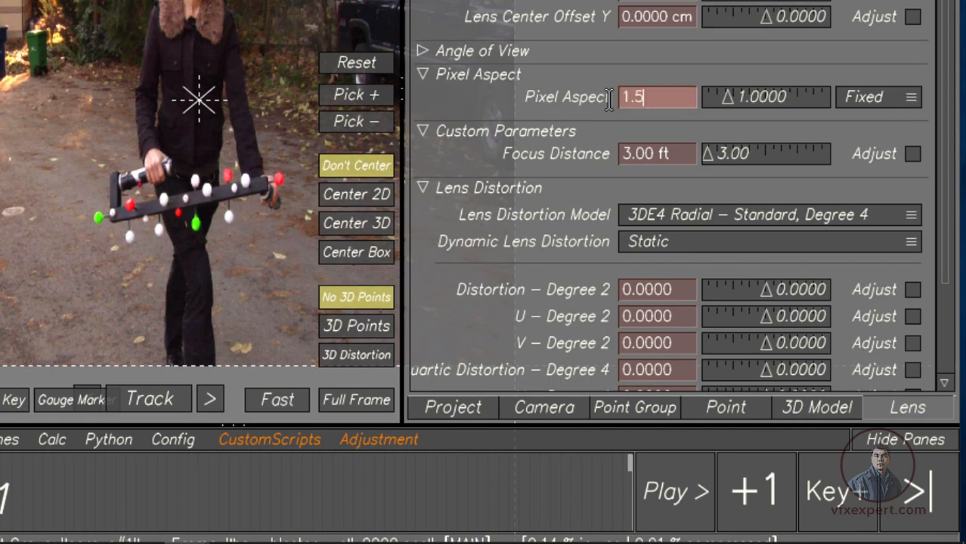
{"action": "key", "text": "Return"}
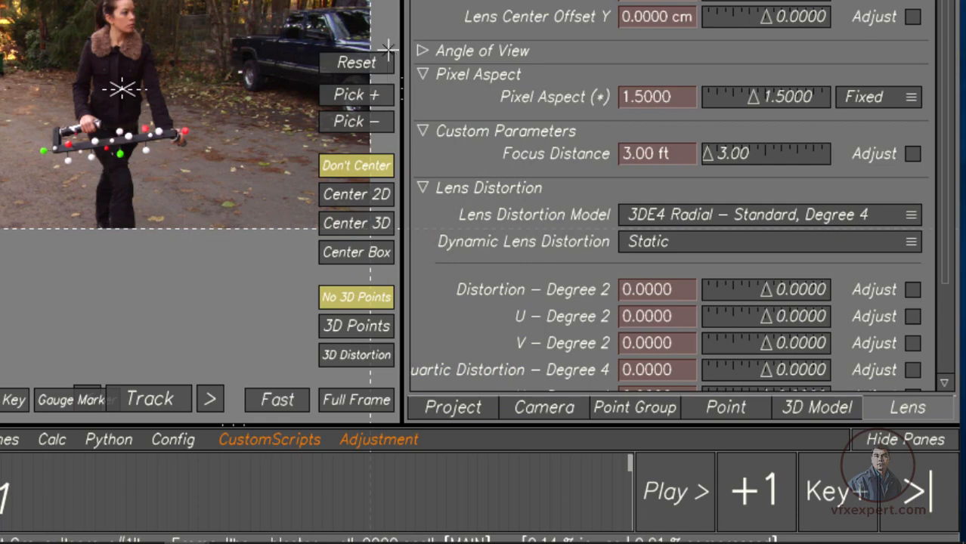
- Enlarge the tracking viewport, fit the full frame in it, and scrub the first few frames, returning to frame 1
{"action": "left_click_drag", "start_coordinate": [403, 46], "coordinate": [648, 48]}
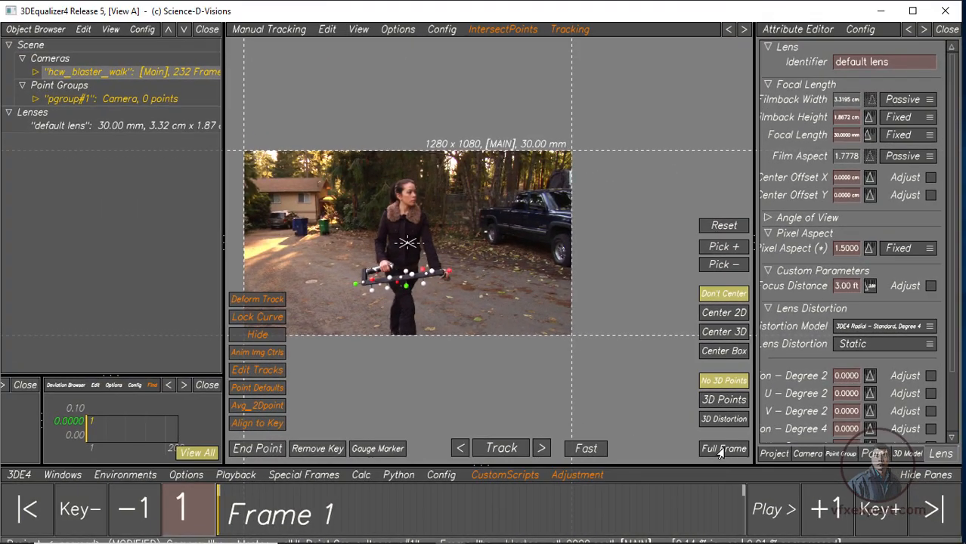
{"action": "left_click", "coordinate": [723, 449]}
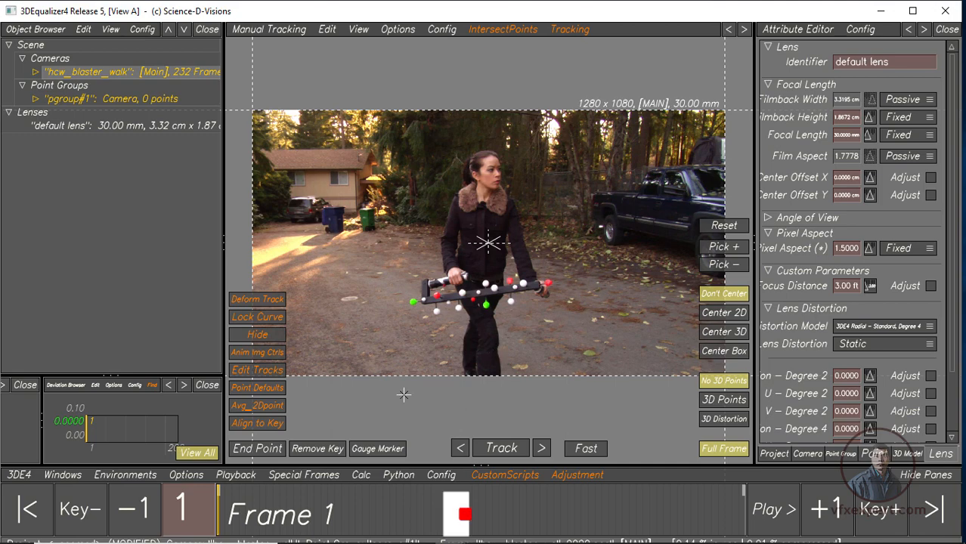
{"action": "mouse_move", "coordinate": [221, 514]}
{"action": "left_mouse_down"}
{"action": "mouse_move", "coordinate": [259, 514]}
{"action": "mouse_move", "coordinate": [230, 513]}
{"action": "left_mouse_up"}
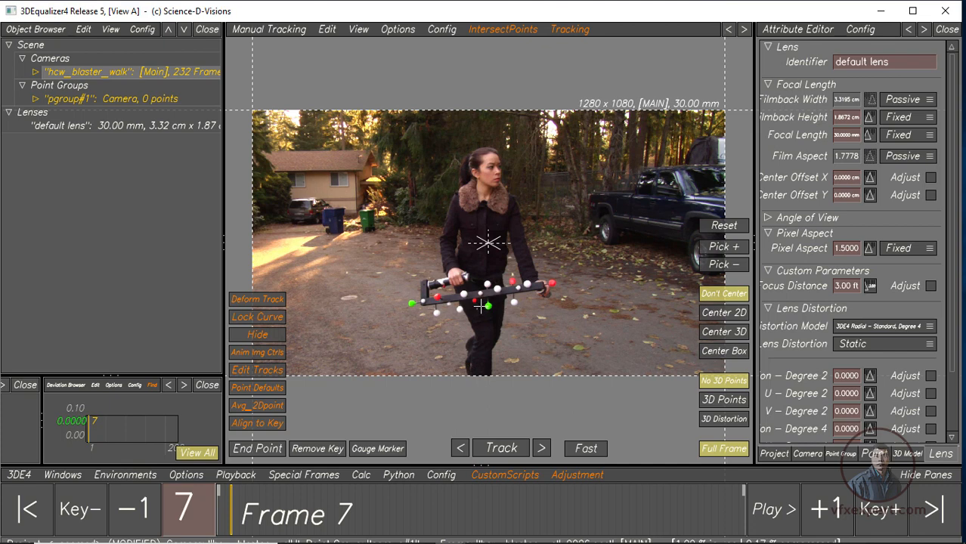
{"action": "left_click", "coordinate": [220, 512]}
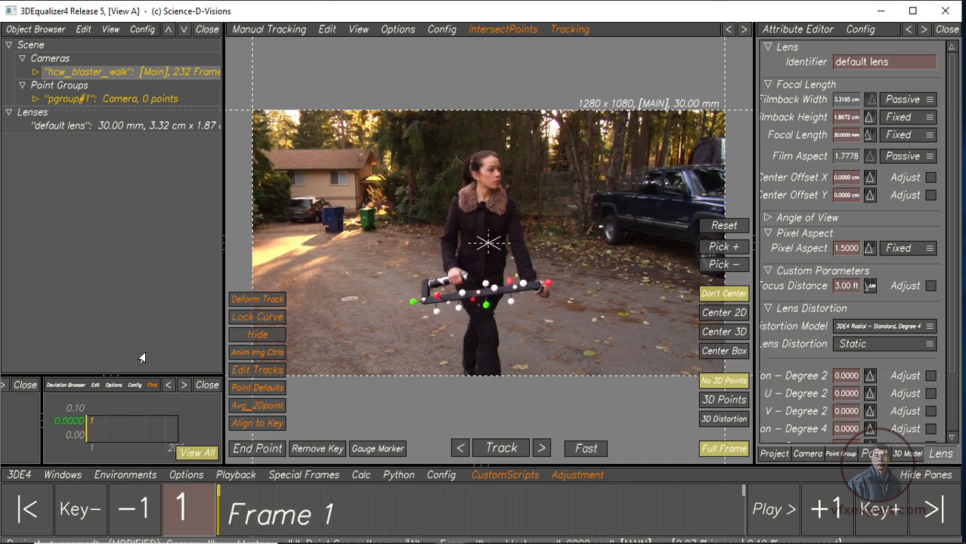
- Start saving the project and create a new directory named projects inside the camera and object folder
{"action": "left_click_drag", "start_coordinate": [151, 375], "coordinate": [151, 366]}
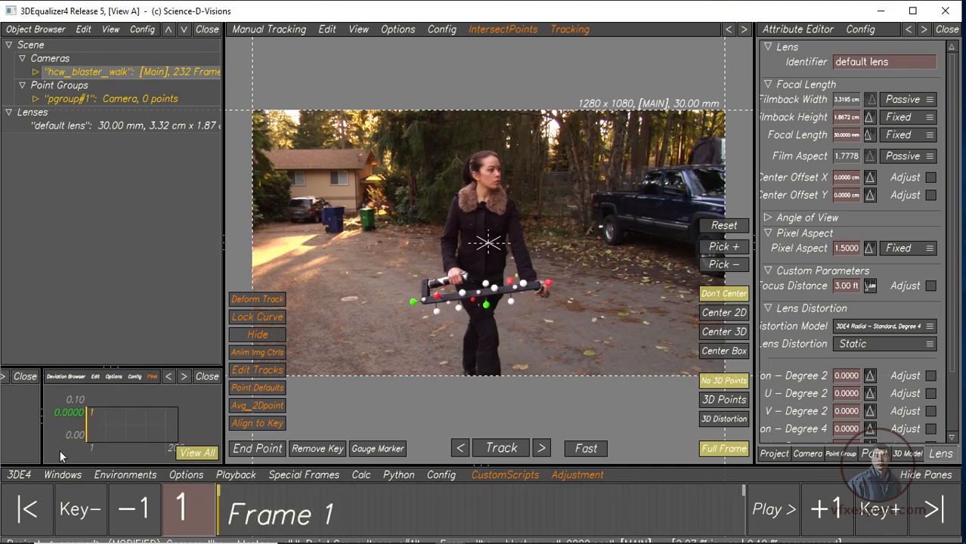
{"action": "left_click", "coordinate": [18, 475]}
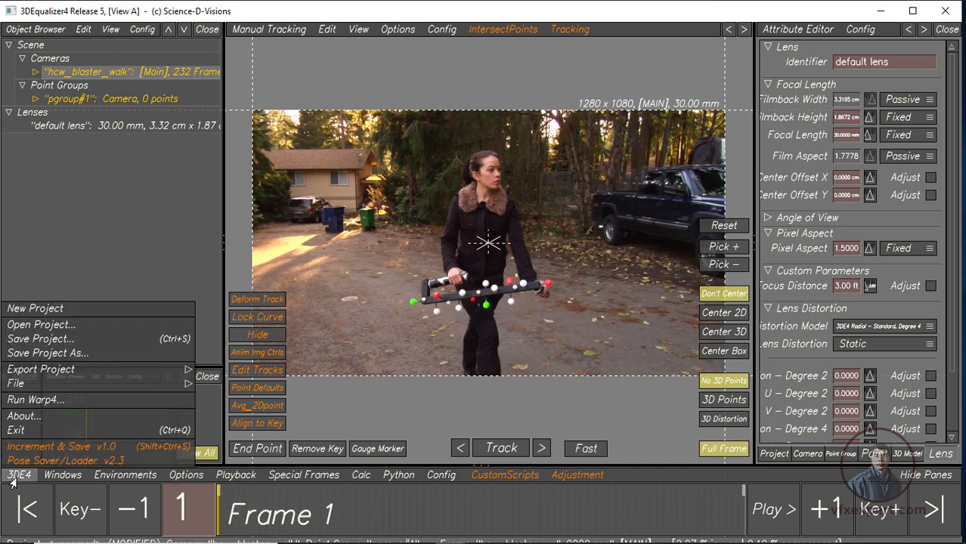
{"action": "left_click", "coordinate": [34, 341]}
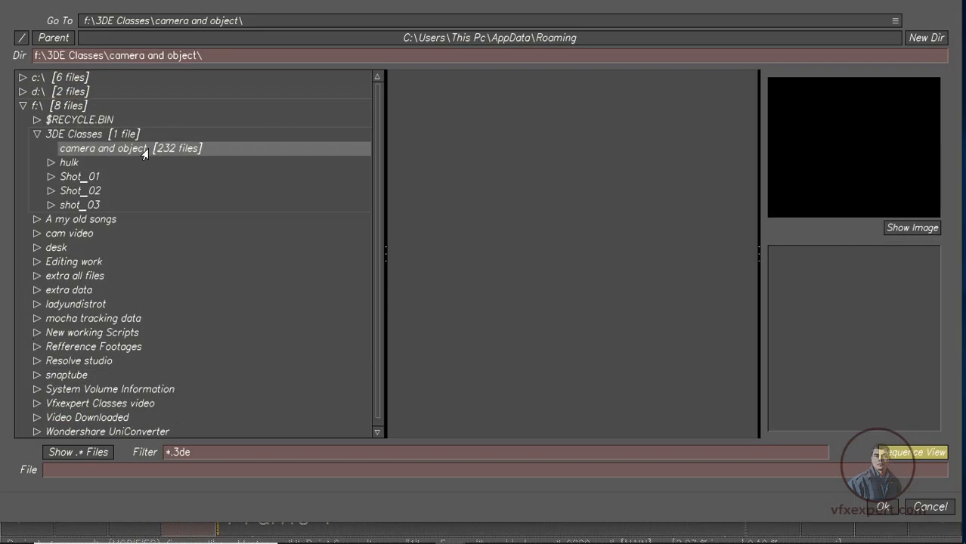
{"action": "left_click", "coordinate": [927, 40]}
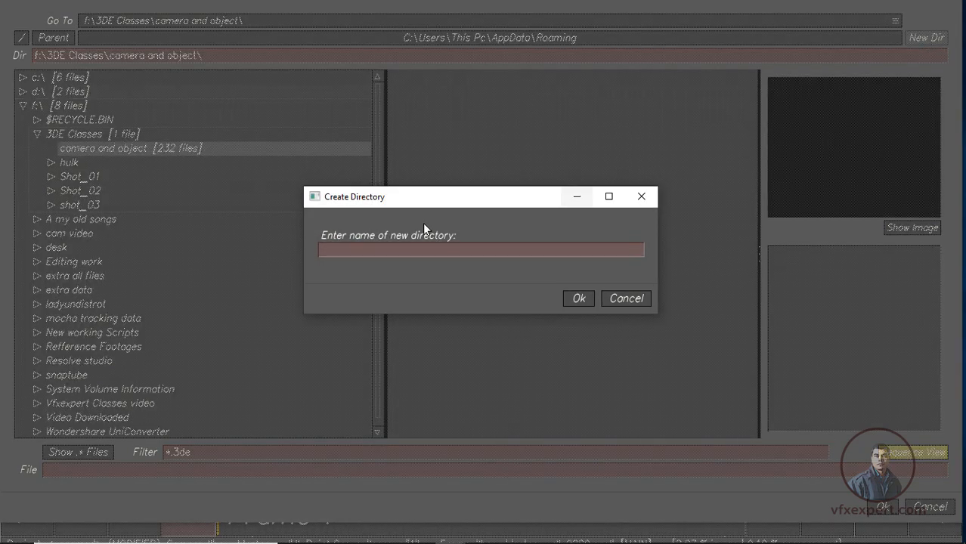
{"action": "left_click", "coordinate": [381, 255]}
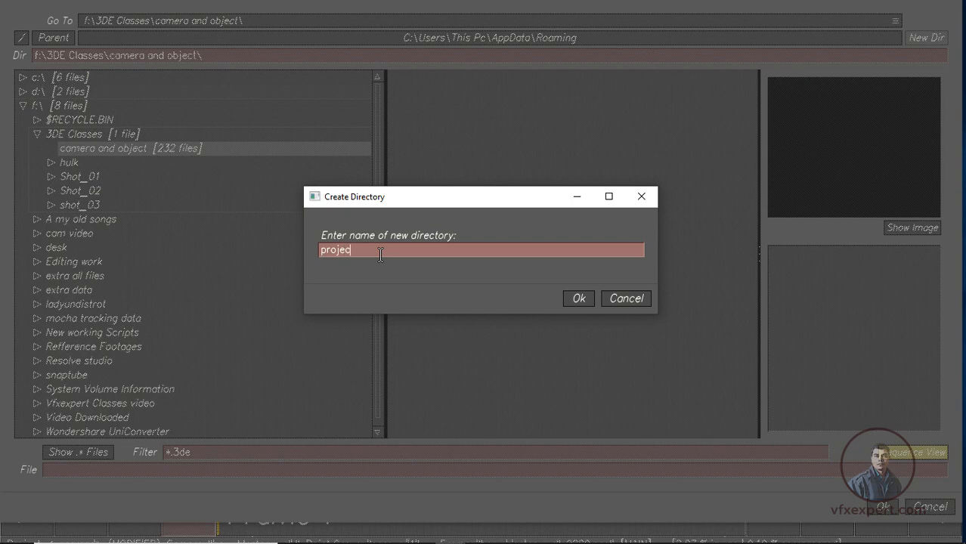
{"action": "left_click", "coordinate": [573, 299]}
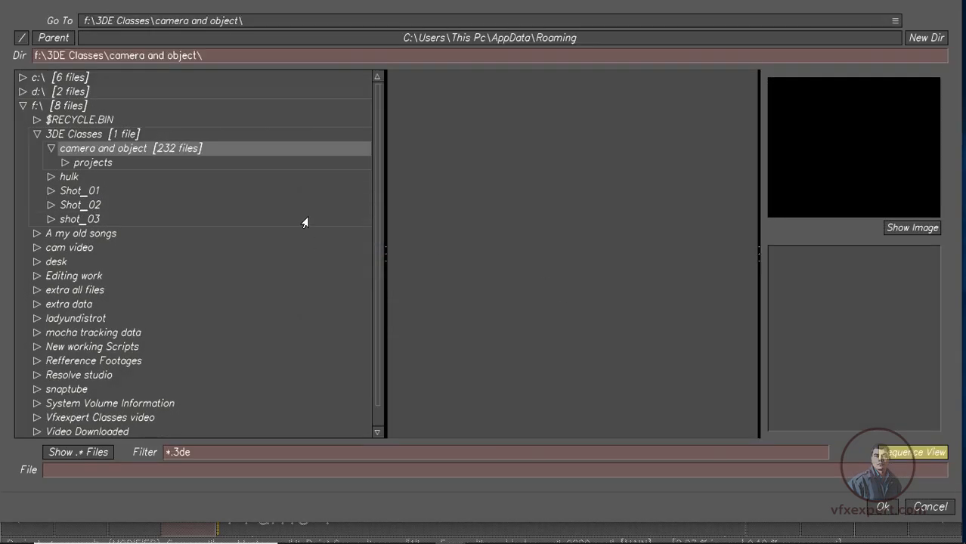
- Save the project in the projects folder under the file name camera_object_01
{"action": "left_click", "coordinate": [93, 165]}
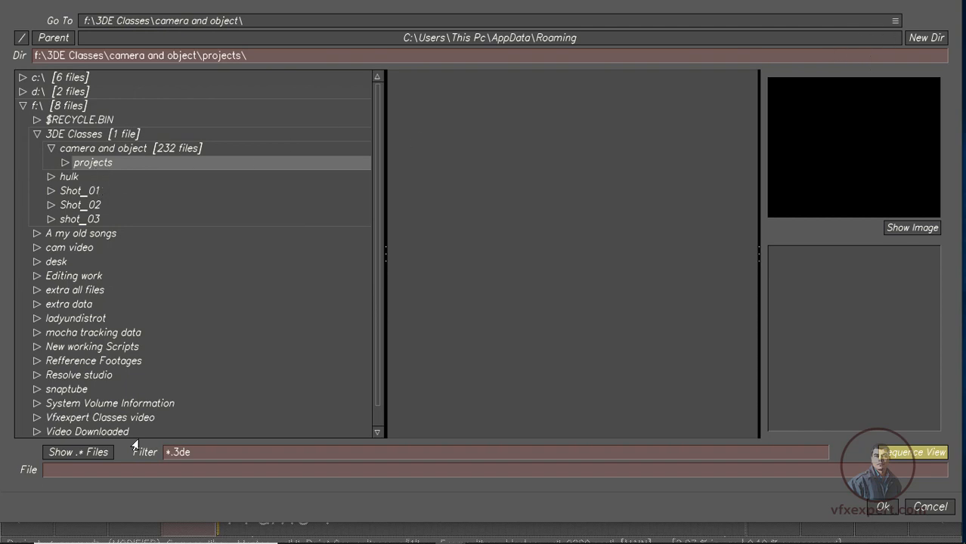
{"action": "left_click", "coordinate": [71, 471]}
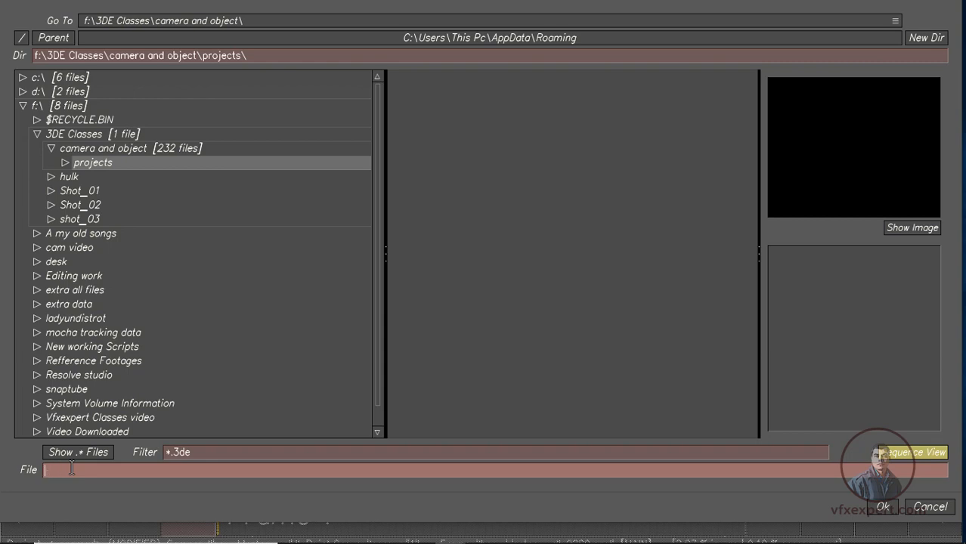
{"action": "type", "text": "camera_object_01"}
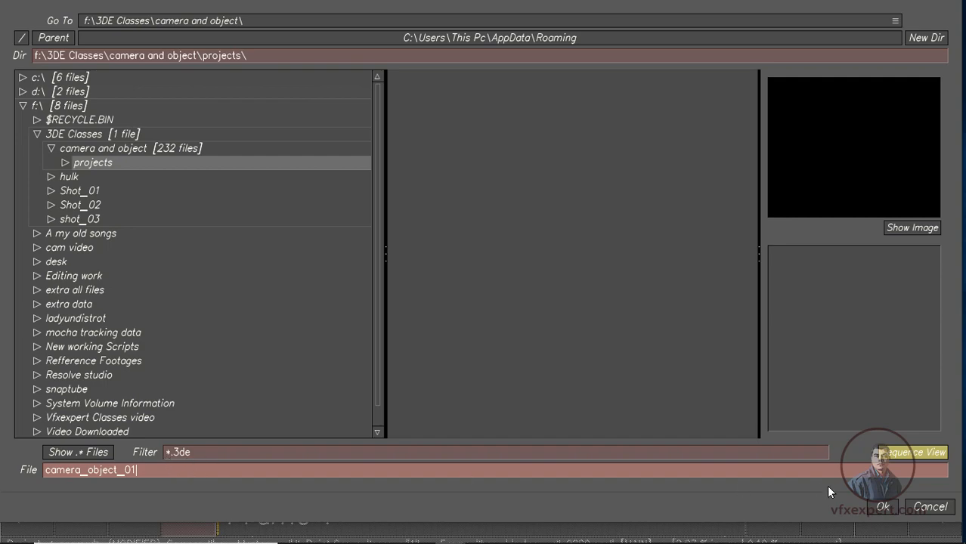
{"action": "left_click", "coordinate": [882, 508]}
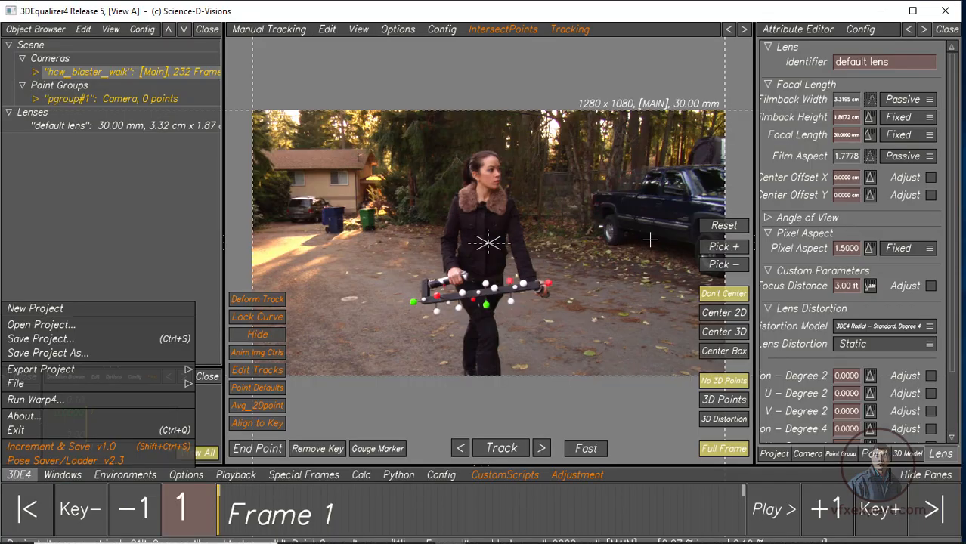
- Export a buffer compression file for the footage and import it for playback
{"action": "mouse_move", "coordinate": [239, 525]}
{"action": "left_mouse_down"}
{"action": "mouse_move", "coordinate": [267, 522]}
{"action": "mouse_move", "coordinate": [248, 522]}
{"action": "left_mouse_up"}
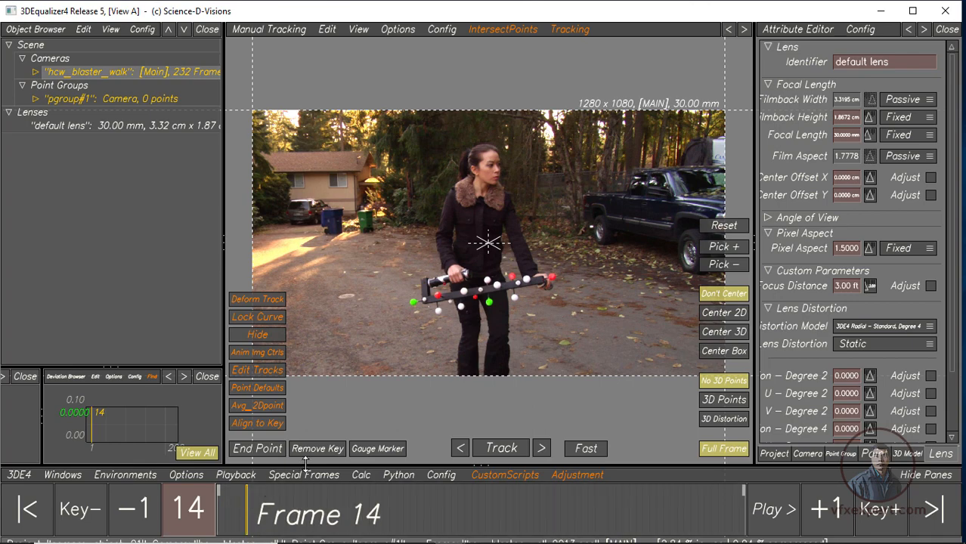
{"action": "left_click", "coordinate": [237, 476]}
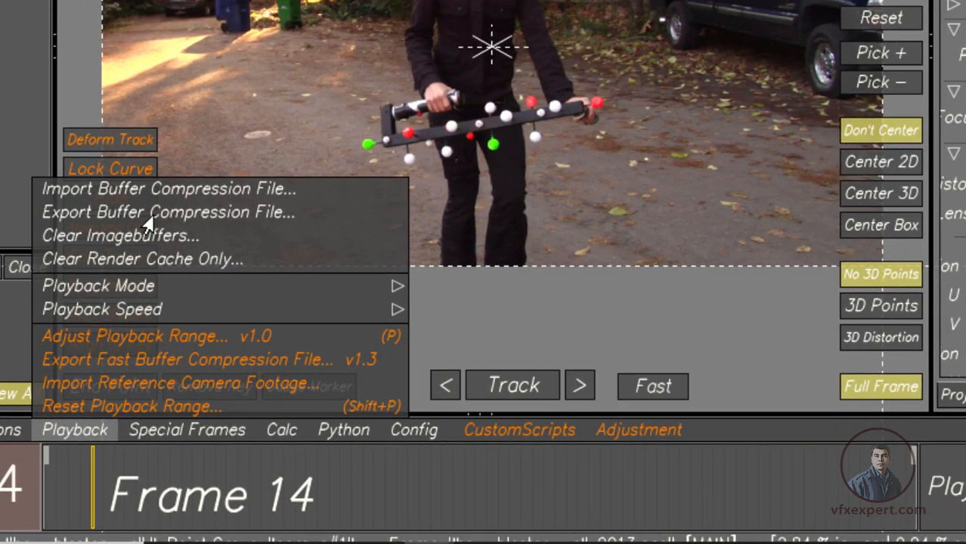
{"action": "left_click", "coordinate": [195, 219]}
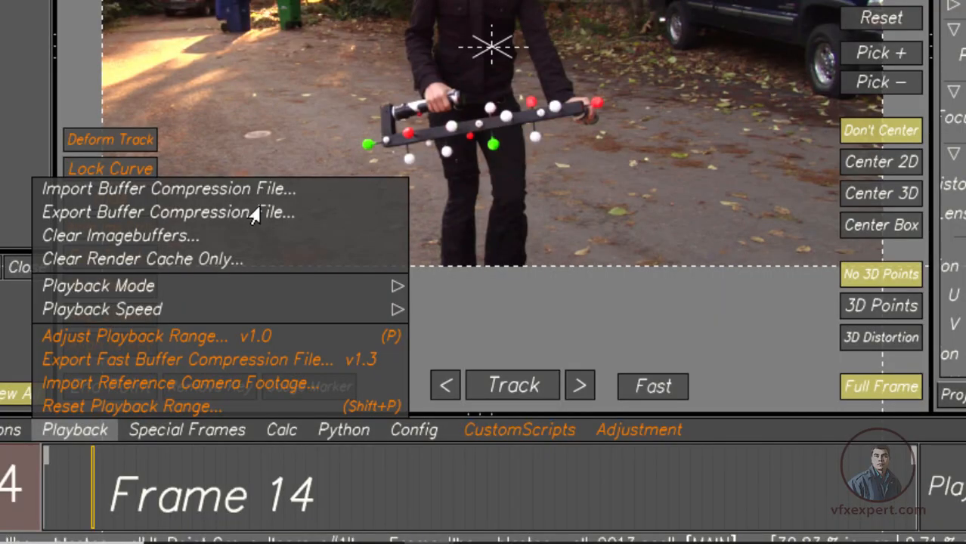
{"action": "left_click", "coordinate": [166, 191]}
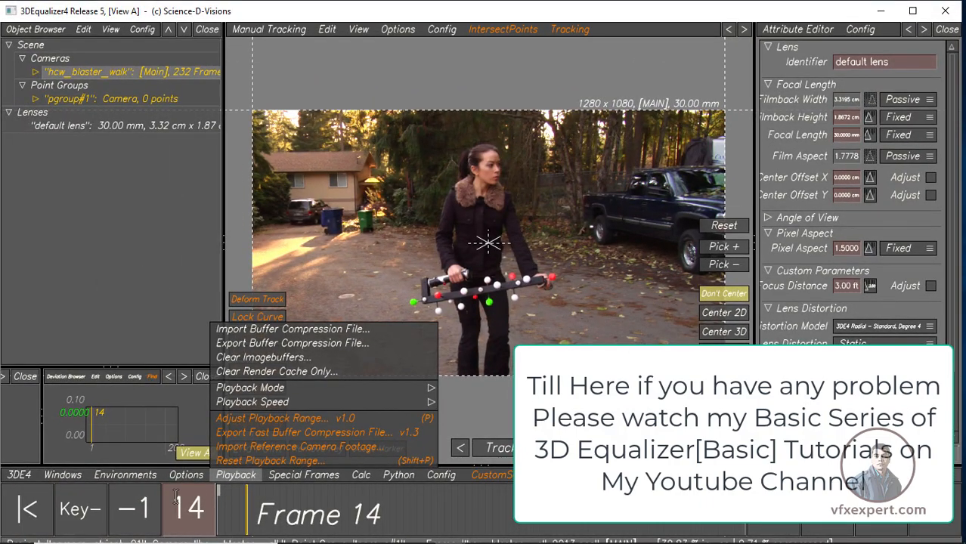
- Play the footage and scrub through it to examine the camera move and the held marker rig, ending on frame 1
{"action": "left_click", "coordinate": [338, 517]}
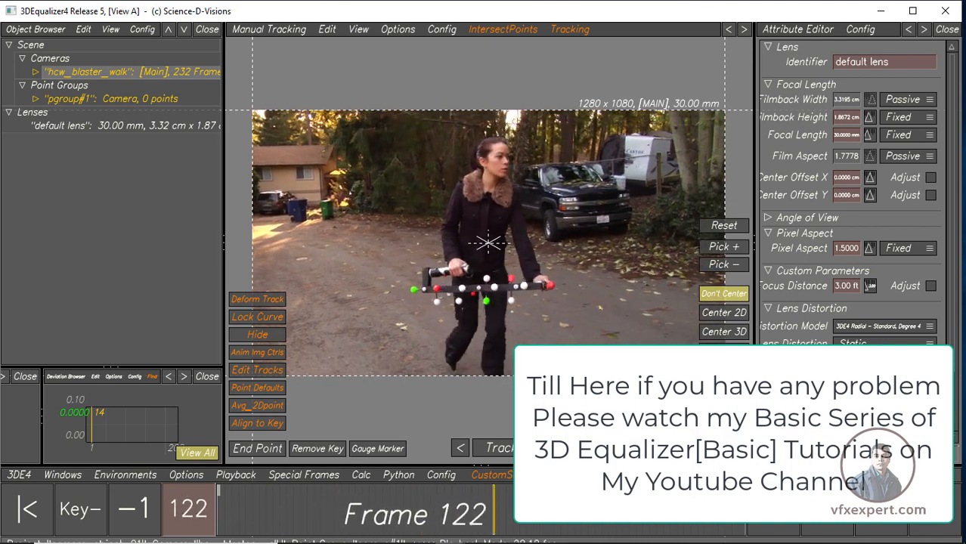
{"action": "left_click", "coordinate": [773, 510]}
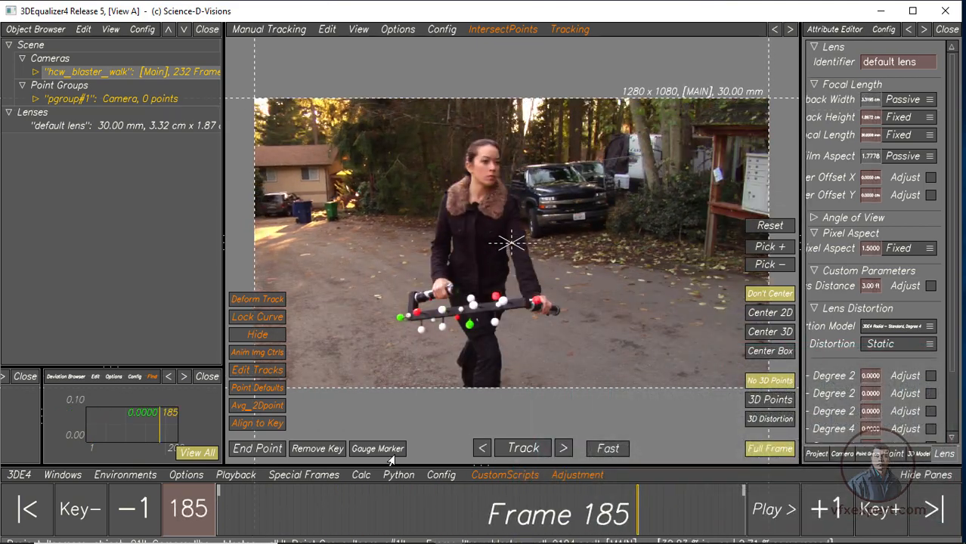
{"action": "left_click_drag", "start_coordinate": [244, 526], "coordinate": [380, 530]}
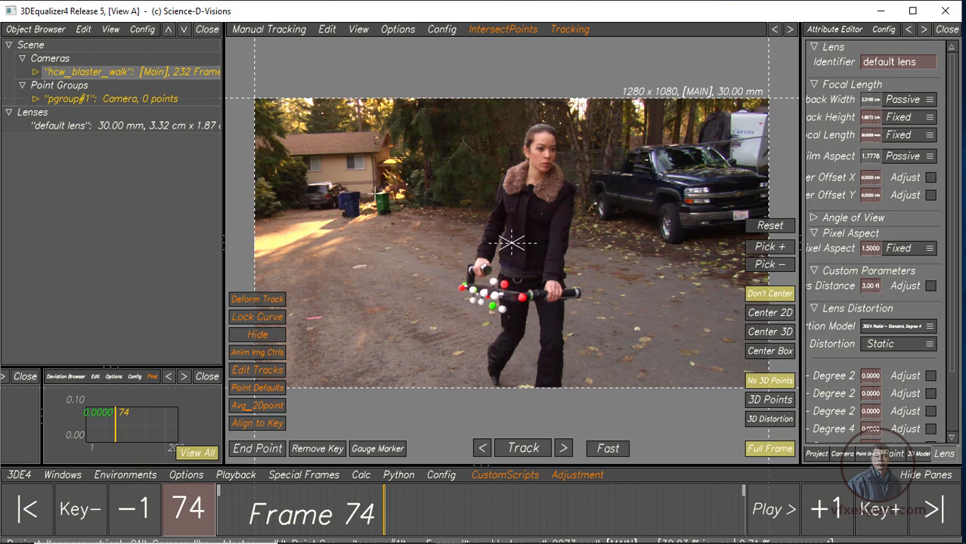
{"action": "mouse_move", "coordinate": [381, 529]}
{"action": "left_mouse_down"}
{"action": "mouse_move", "coordinate": [261, 530]}
{"action": "mouse_move", "coordinate": [397, 529]}
{"action": "left_mouse_up"}
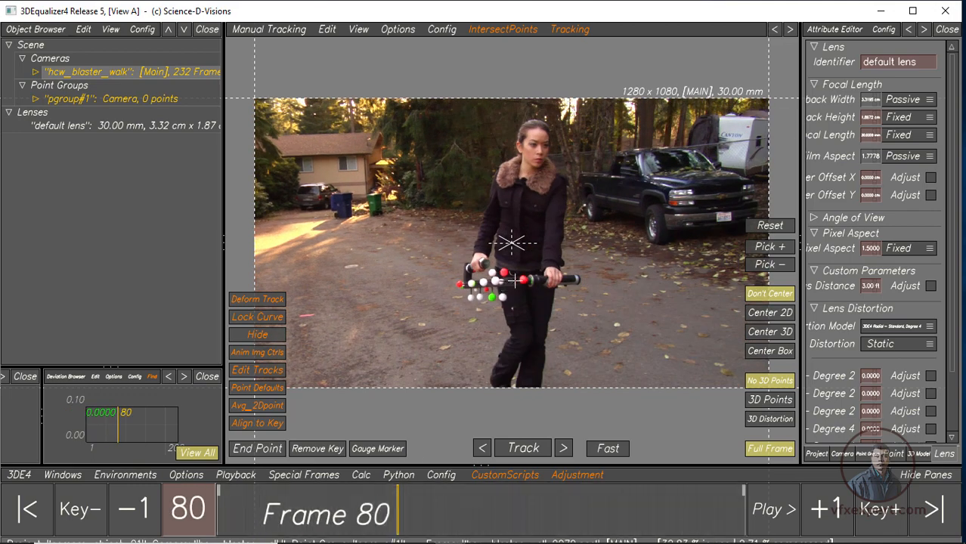
{"action": "left_click_drag", "start_coordinate": [399, 515], "coordinate": [477, 515]}
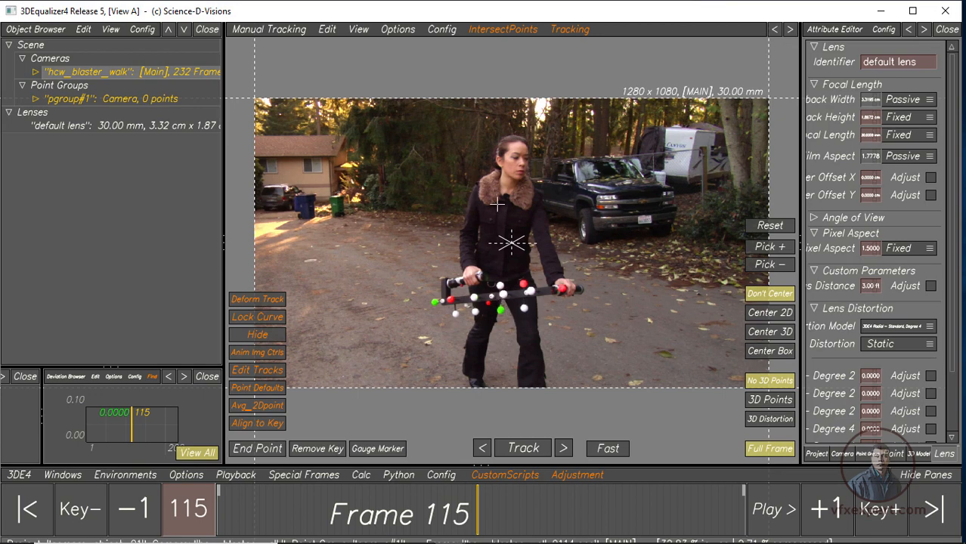
{"action": "left_click_drag", "start_coordinate": [261, 505], "coordinate": [212, 513]}
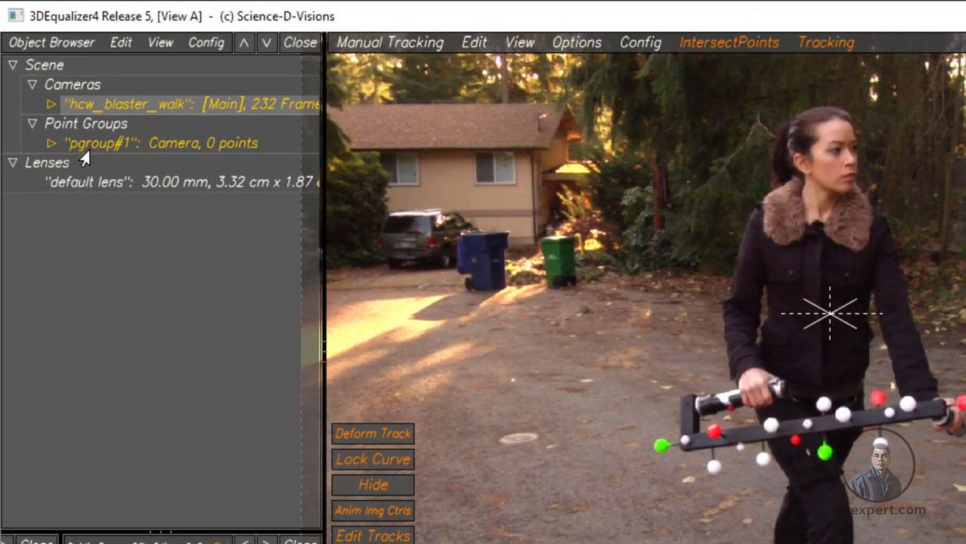
- Rename the camera point group to Scene_camera in its attributes
{"action": "left_click", "coordinate": [167, 145]}
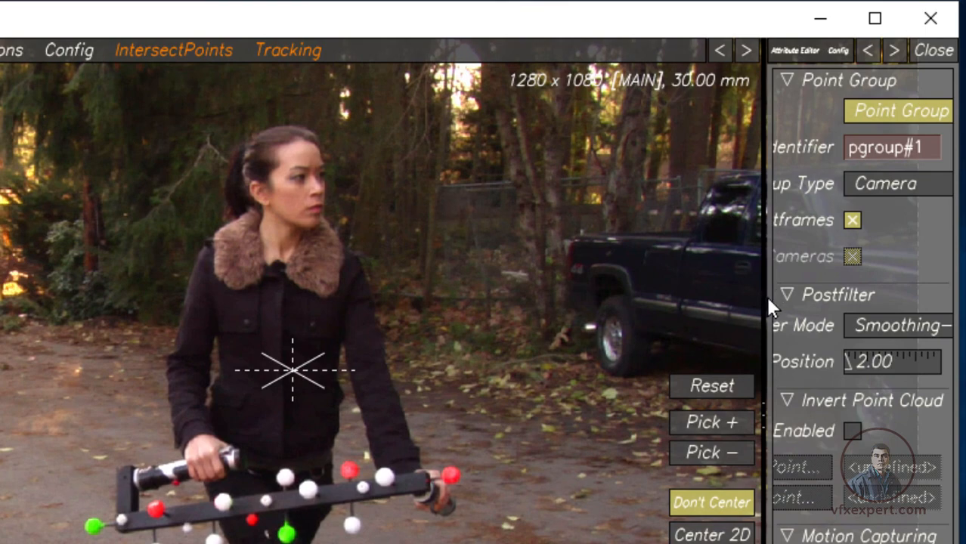
{"action": "left_click_drag", "start_coordinate": [764, 298], "coordinate": [362, 330]}
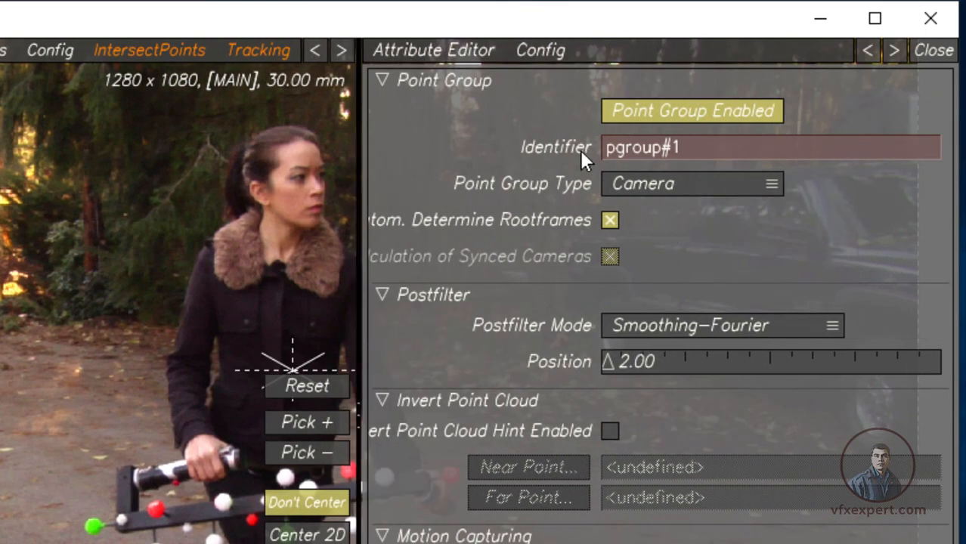
{"action": "left_click", "coordinate": [703, 149]}
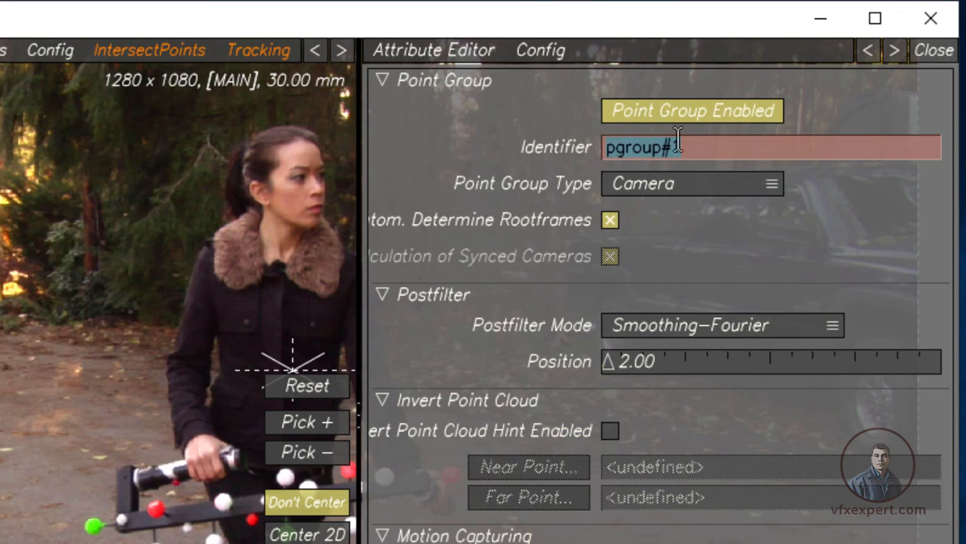
{"action": "type", "text": "Sce"}
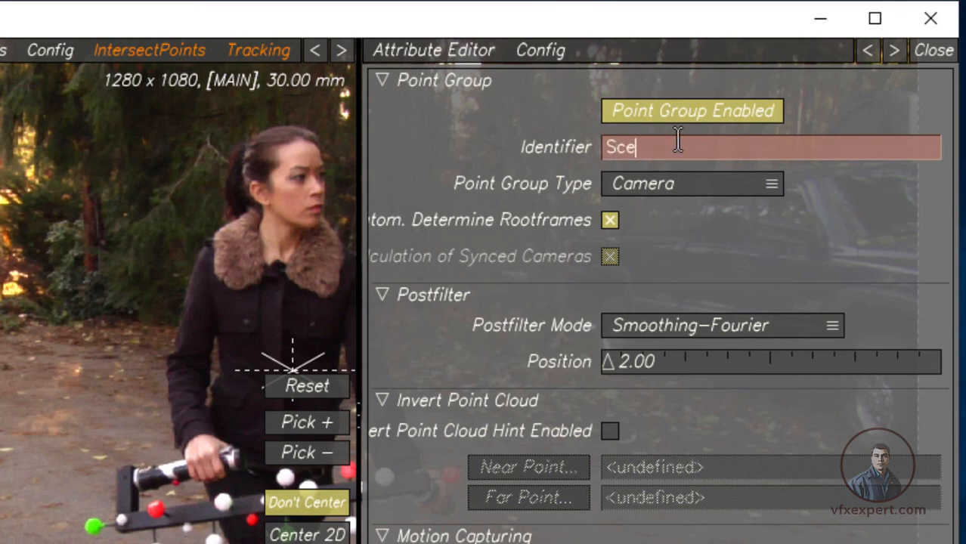
{"action": "type", "text": "ne_camera"}
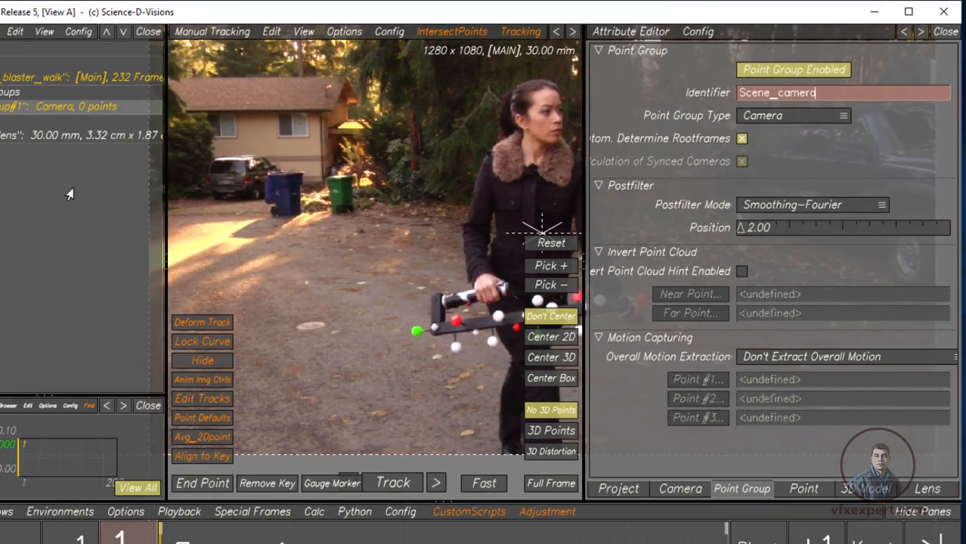
{"action": "key", "text": "Return"}
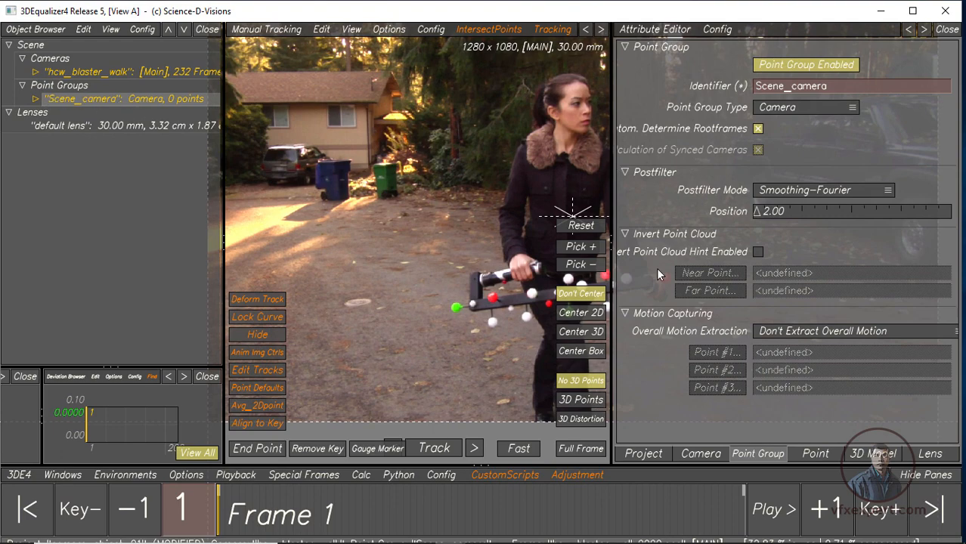
{"action": "left_click_drag", "start_coordinate": [612, 184], "coordinate": [864, 216]}
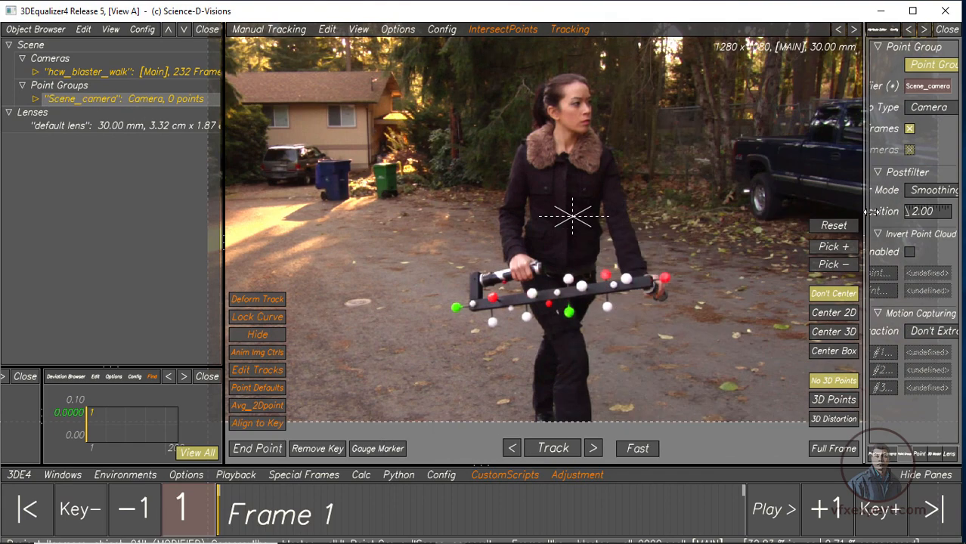
- Examine the ground and the held marker rig in the footage at frame 1 and around frame 47
{"action": "middle_click_drag", "start_coordinate": [548, 317], "coordinate": [594, 284]}
{"action": "scroll", "coordinate": [492, 345], "scroll_direction": "up", "scroll_amount": 1}
{"action": "scroll", "coordinate": [493, 345], "scroll_direction": "down", "scroll_amount": 1}
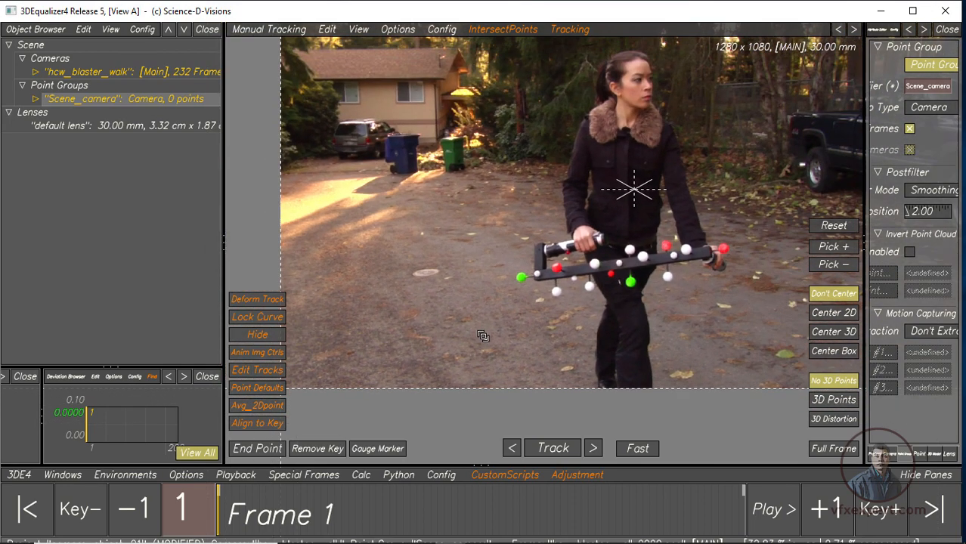
{"action": "scroll", "coordinate": [492, 345], "scroll_direction": "up", "scroll_amount": 1}
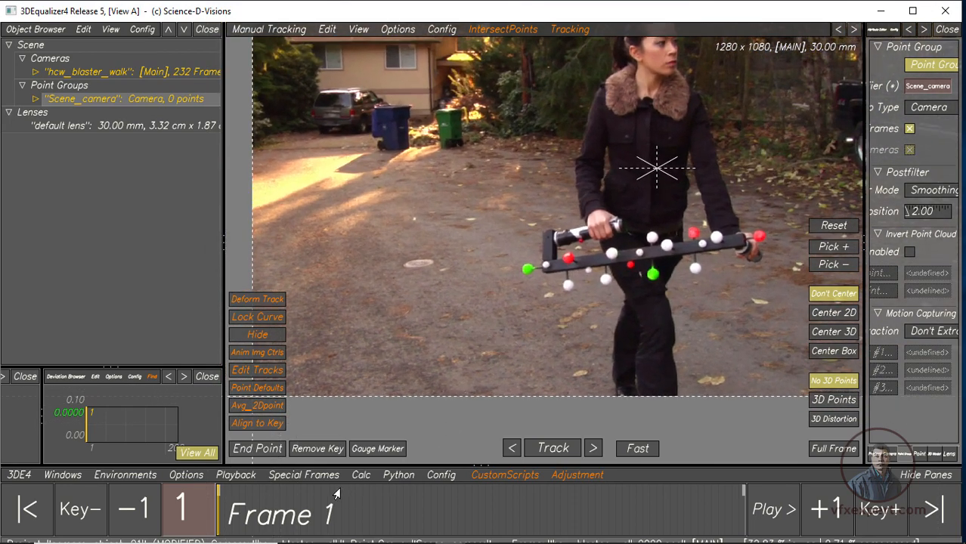
{"action": "mouse_move", "coordinate": [333, 494]}
{"action": "left_mouse_down"}
{"action": "mouse_move", "coordinate": [279, 500]}
{"action": "mouse_move", "coordinate": [340, 499]}
{"action": "mouse_move", "coordinate": [322, 499]}
{"action": "left_mouse_up"}
{"action": "scroll", "coordinate": [552, 352], "scroll_direction": "down", "scroll_amount": 3}
{"action": "scroll", "coordinate": [554, 348], "scroll_direction": "up", "scroll_amount": 3}
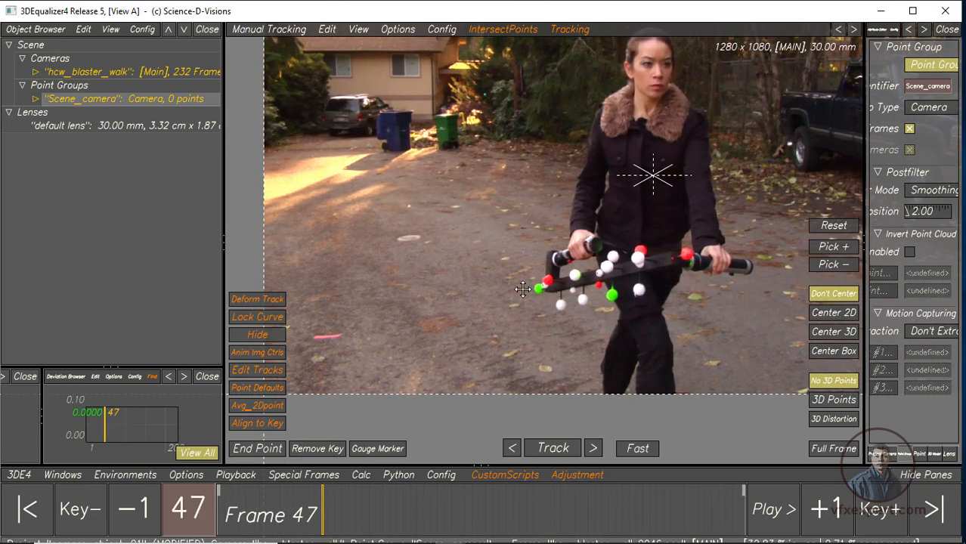
{"action": "middle_click_drag", "start_coordinate": [523, 289], "coordinate": [491, 292]}
{"action": "scroll", "coordinate": [561, 320], "scroll_direction": "down", "scroll_amount": 3}
{"action": "scroll", "coordinate": [543, 308], "scroll_direction": "up", "scroll_amount": 2}
{"action": "middle_click_drag", "start_coordinate": [581, 305], "coordinate": [572, 312]}
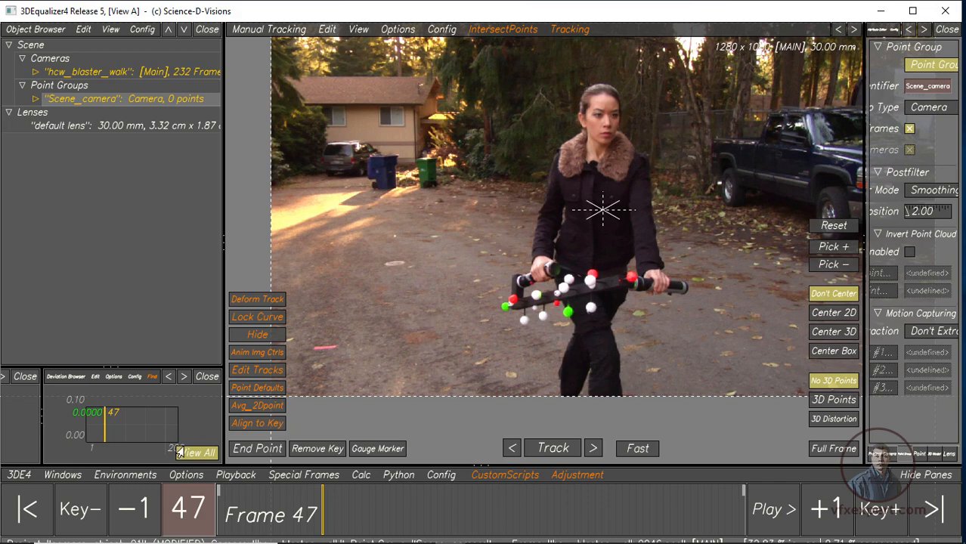
- Open the Image Controls window and reset all of its settings
{"action": "left_click", "coordinate": [64, 477]}
{"action": "left_click", "coordinate": [95, 416]}
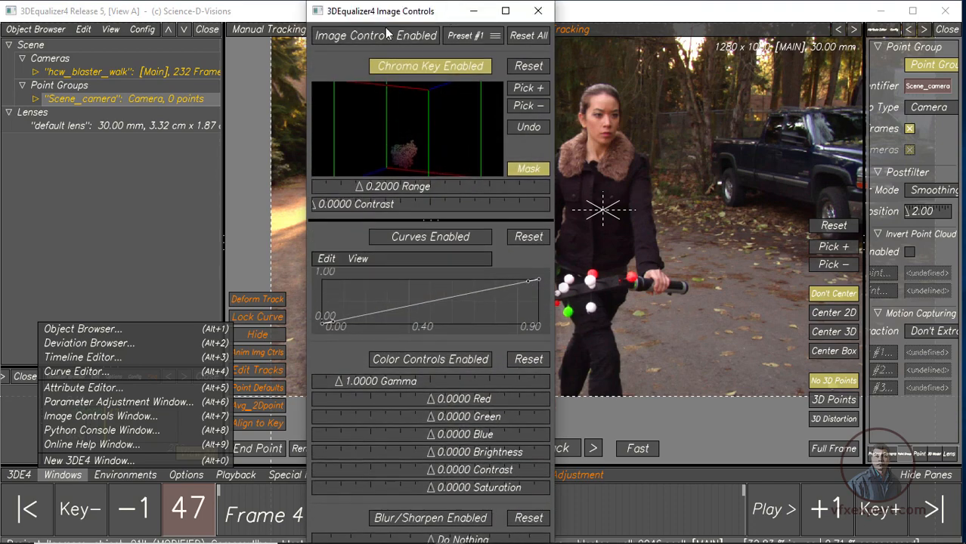
{"action": "left_click_drag", "start_coordinate": [447, 17], "coordinate": [249, 36]}
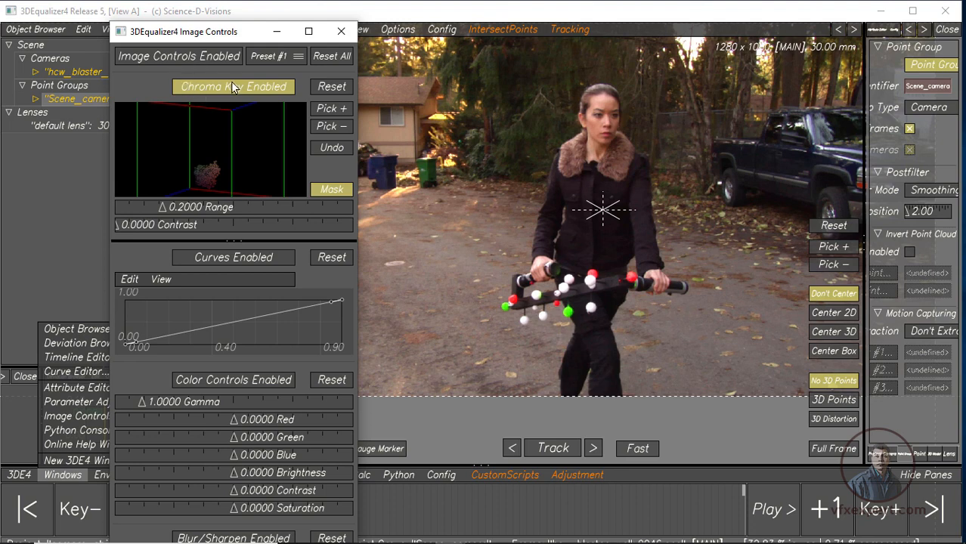
{"action": "left_click", "coordinate": [331, 58]}
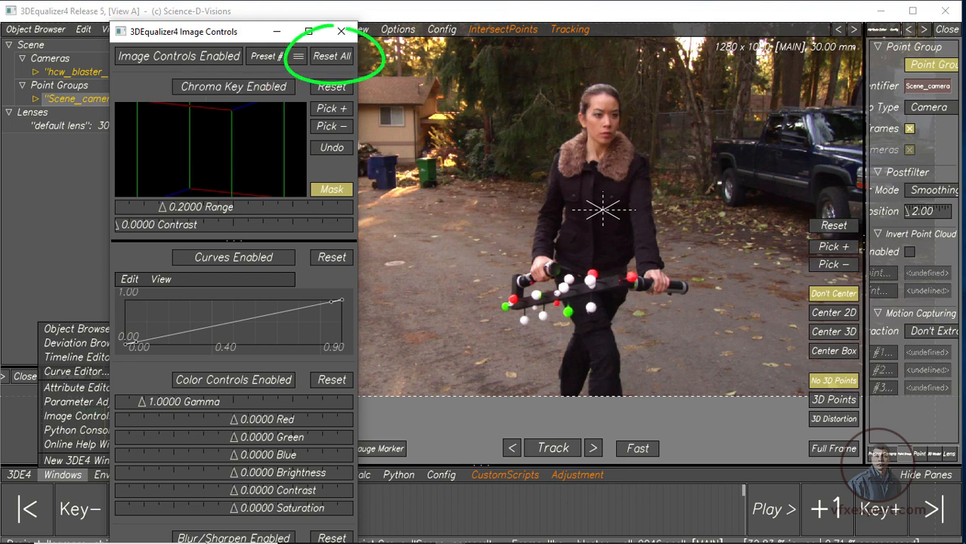
- Enable the image controls and color controls, and raise the footage contrast slightly
{"action": "left_click", "coordinate": [188, 59]}
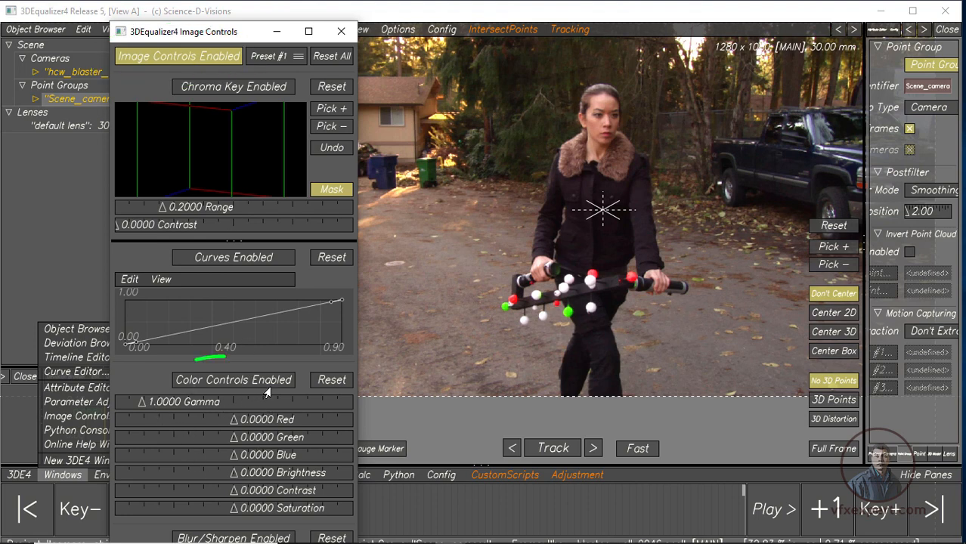
{"action": "left_click", "coordinate": [244, 382]}
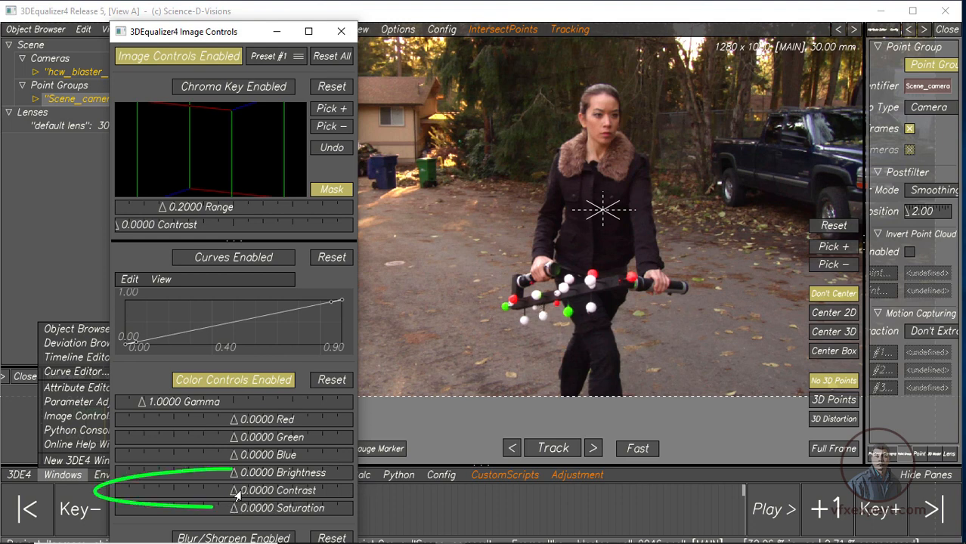
{"action": "left_click_drag", "start_coordinate": [233, 498], "coordinate": [242, 494]}
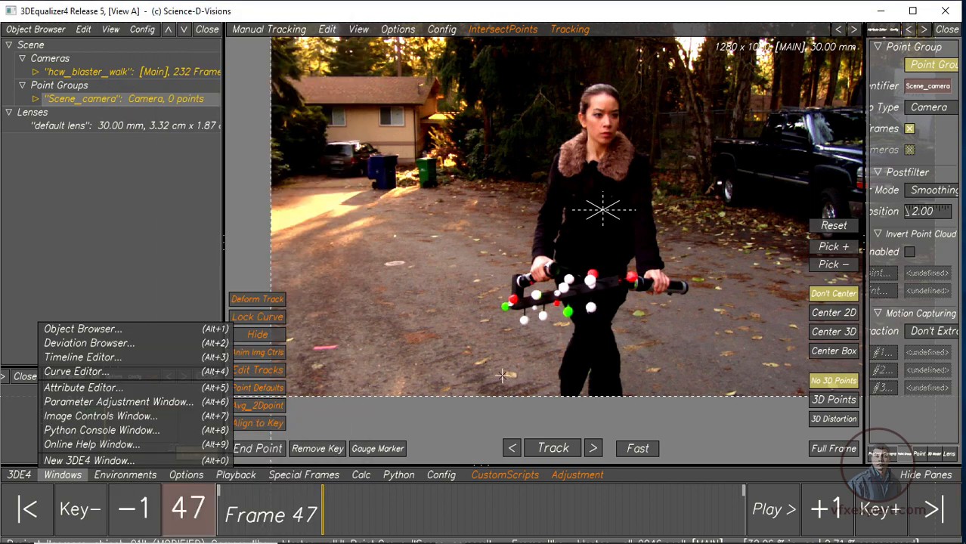
{"action": "left_click", "coordinate": [68, 475]}
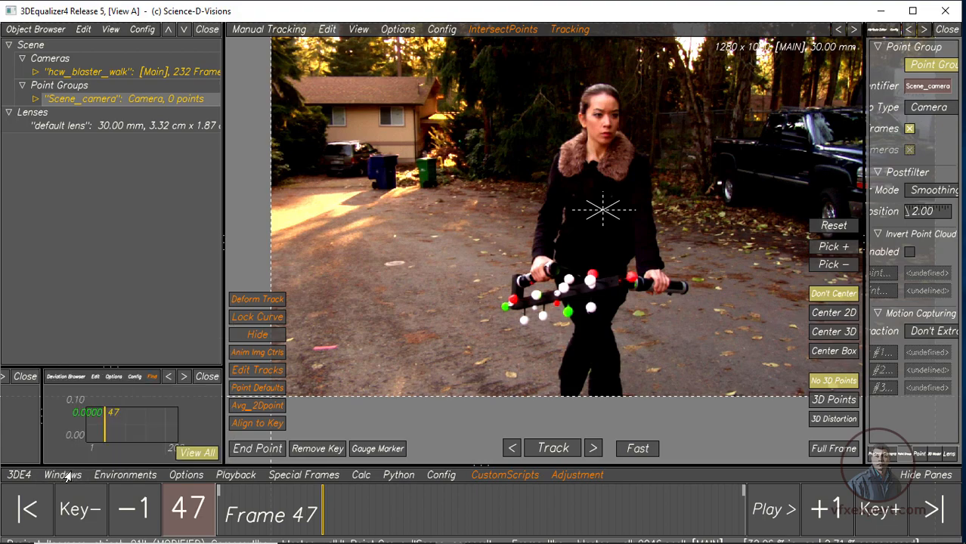
- At frame 1, add a tracking point on the small spot beside the manhole cover and enlarge its pattern and search areas
{"action": "left_click_drag", "start_coordinate": [254, 503], "coordinate": [181, 501]}
{"action": "scroll", "coordinate": [420, 291], "scroll_direction": "up", "scroll_amount": 3}
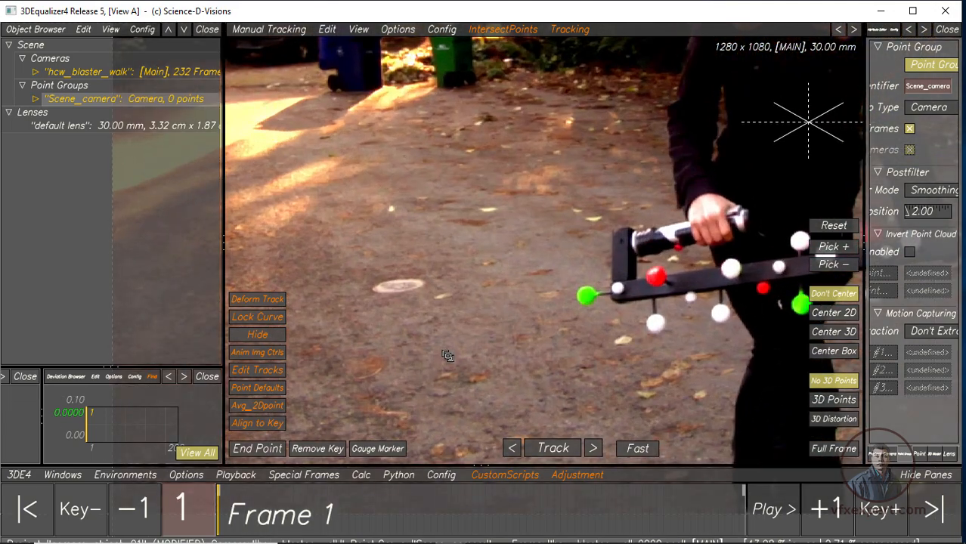
{"action": "left_click", "coordinate": [441, 295], "text": "ctrl"}
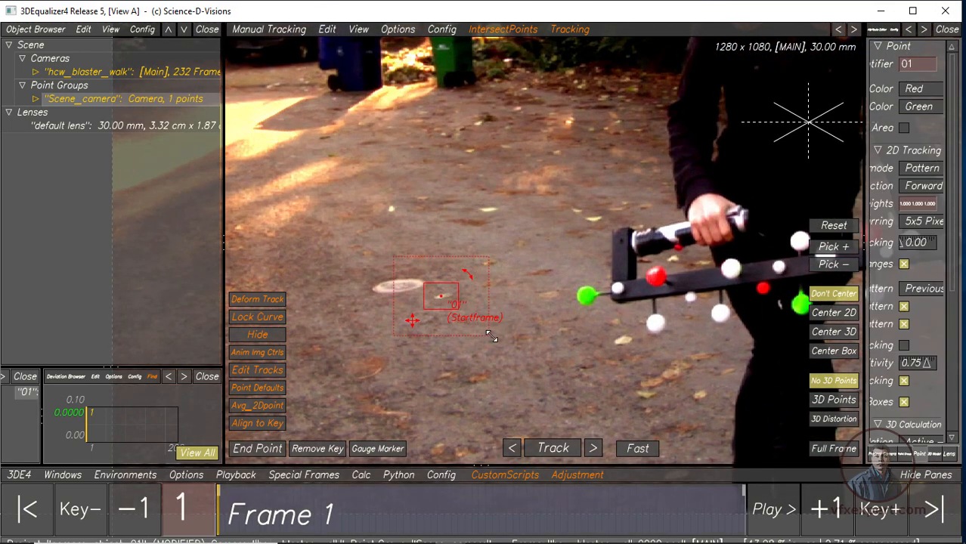
{"action": "left_click_drag", "start_coordinate": [492, 337], "coordinate": [497, 339]}
{"action": "left_click_drag", "start_coordinate": [459, 308], "coordinate": [466, 316]}
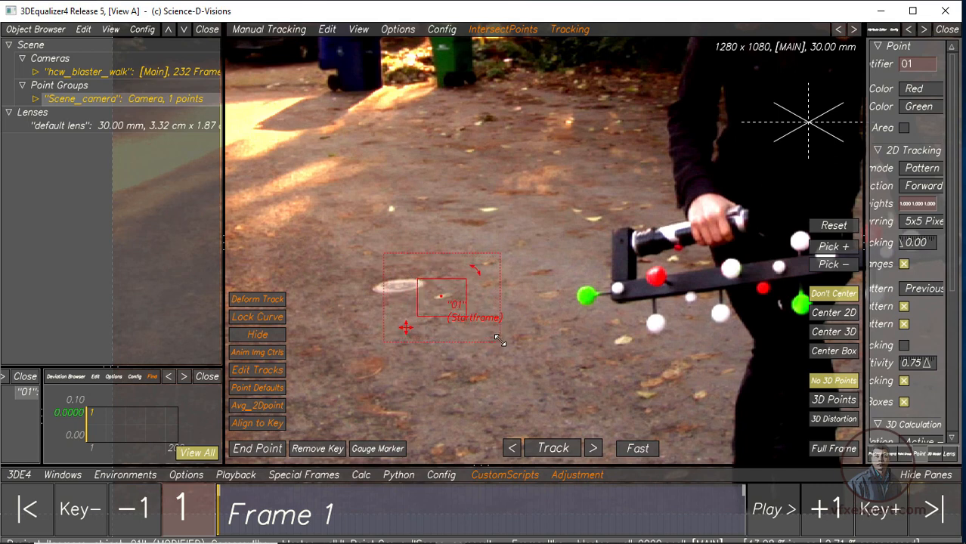
{"action": "left_click_drag", "start_coordinate": [500, 342], "coordinate": [503, 344]}
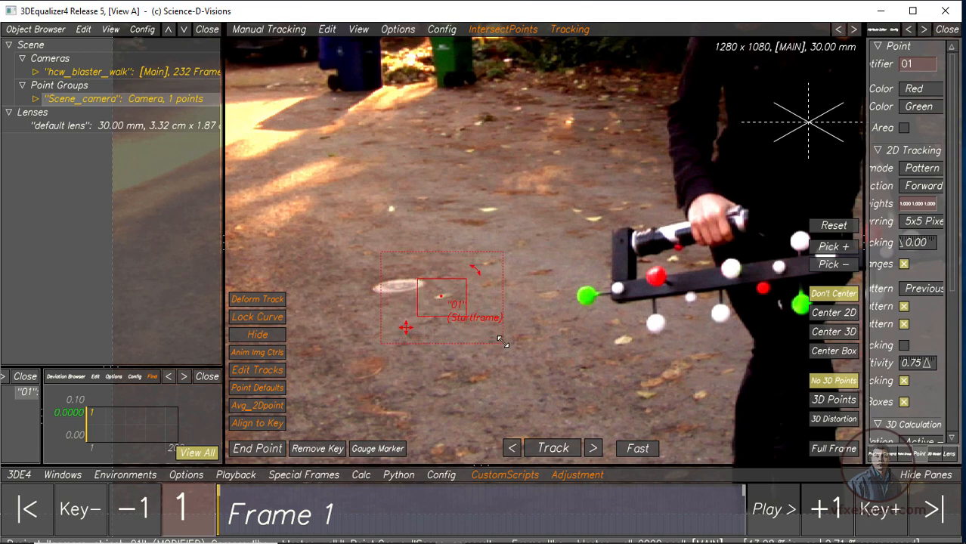
- Track point 01 forward through the clip with the view set to Center 2D, and scrub back to frame 1
{"action": "left_click", "coordinate": [554, 449]}
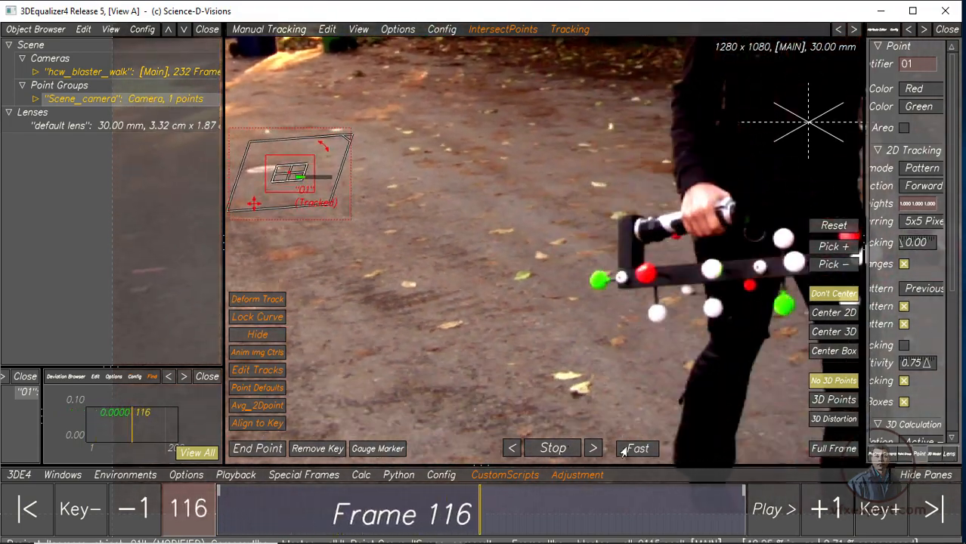
{"action": "left_click", "coordinate": [830, 315]}
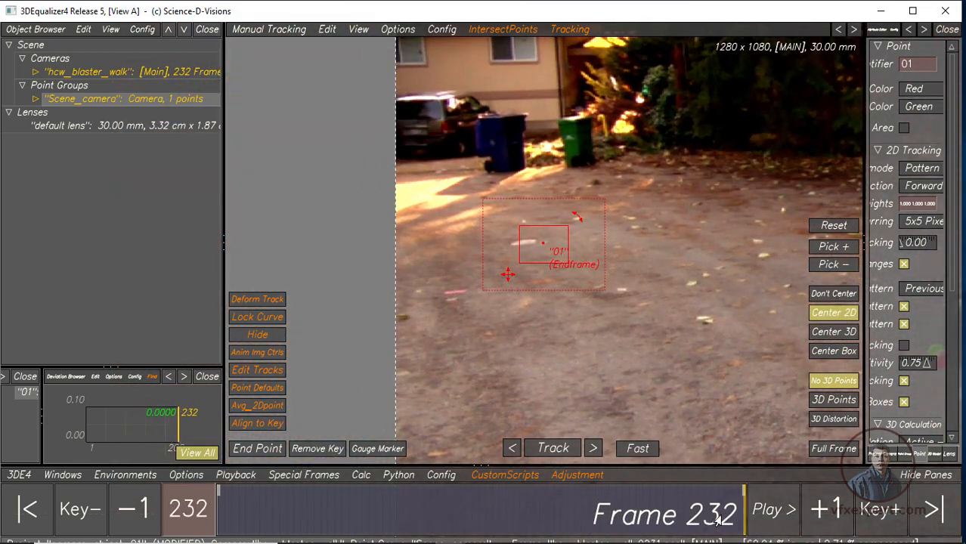
{"action": "left_click_drag", "start_coordinate": [716, 518], "coordinate": [219, 511]}
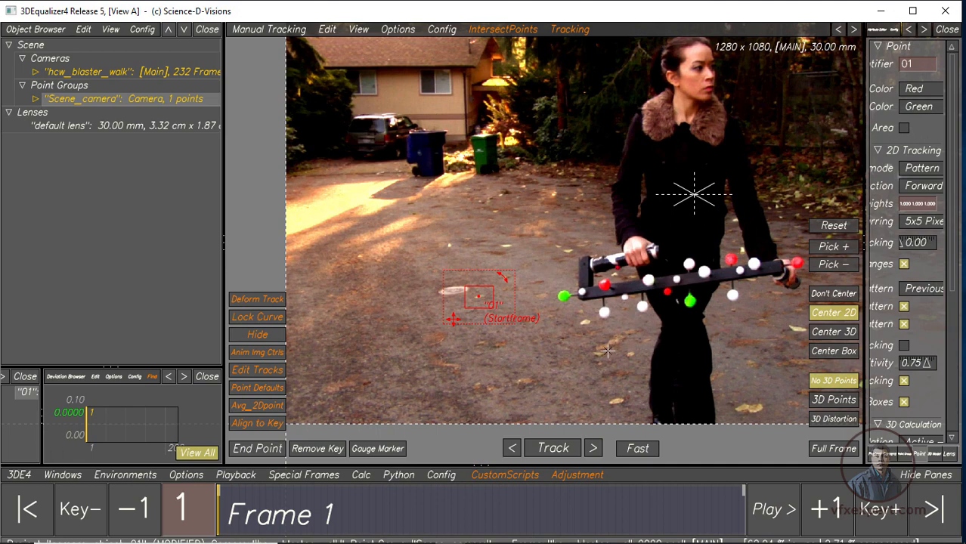
- At frame 1, add a second tracking point on the ground between the manhole cover and the bins, and track it forward
{"action": "middle_click_drag", "start_coordinate": [599, 369], "coordinate": [613, 316]}
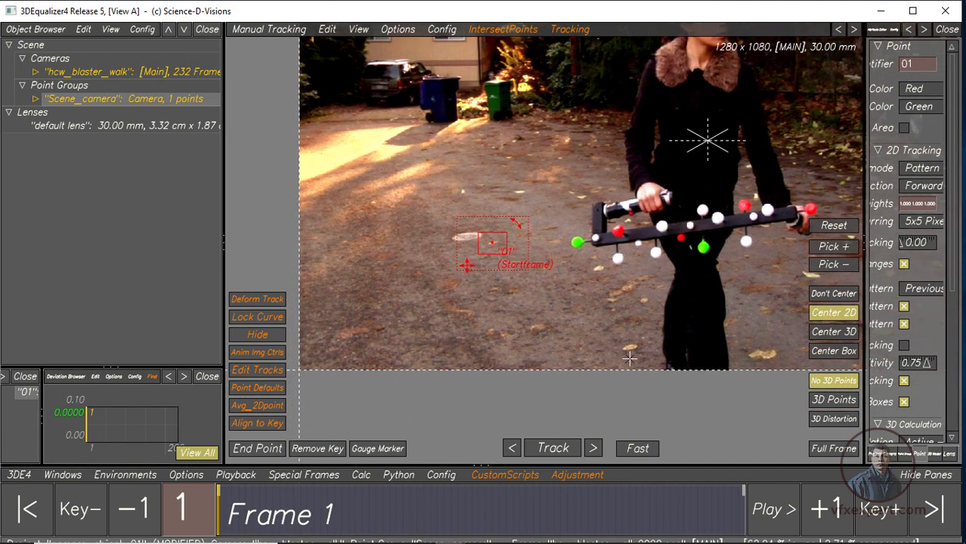
{"action": "scroll", "coordinate": [630, 364], "scroll_direction": "up", "scroll_amount": 1}
{"action": "mouse_move", "coordinate": [221, 522]}
{"action": "left_mouse_down"}
{"action": "mouse_move", "coordinate": [342, 521]}
{"action": "mouse_move", "coordinate": [255, 531]}
{"action": "mouse_move", "coordinate": [490, 526]}
{"action": "mouse_move", "coordinate": [221, 521]}
{"action": "left_mouse_up"}
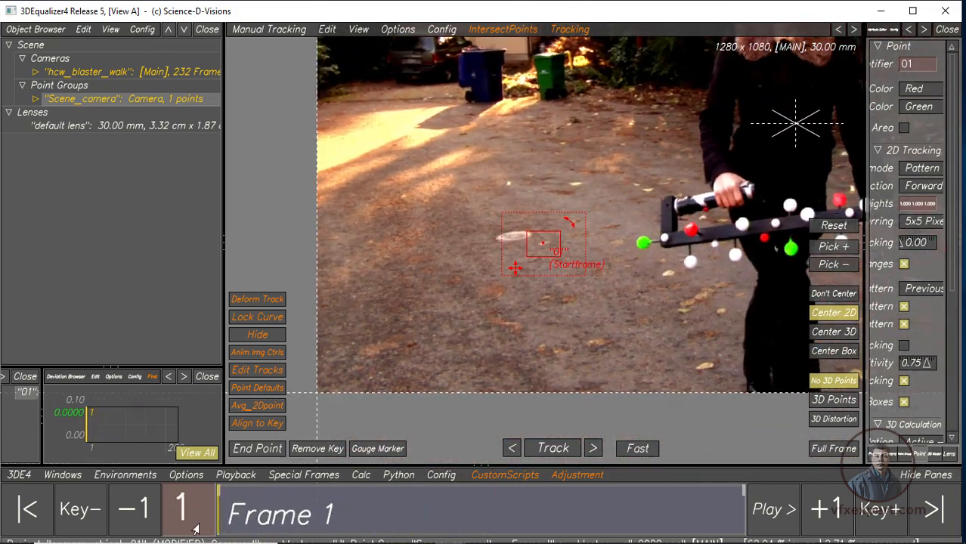
{"action": "scroll", "coordinate": [553, 221], "scroll_direction": "up", "scroll_amount": 1}
{"action": "scroll", "coordinate": [553, 221], "scroll_direction": "up", "scroll_amount": 1}
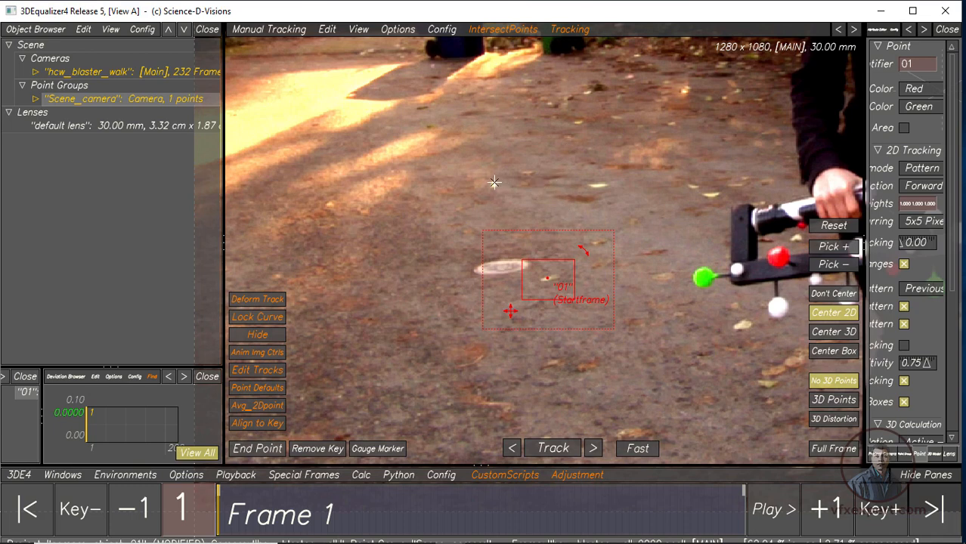
{"action": "left_click", "coordinate": [578, 122], "text": "ctrl"}
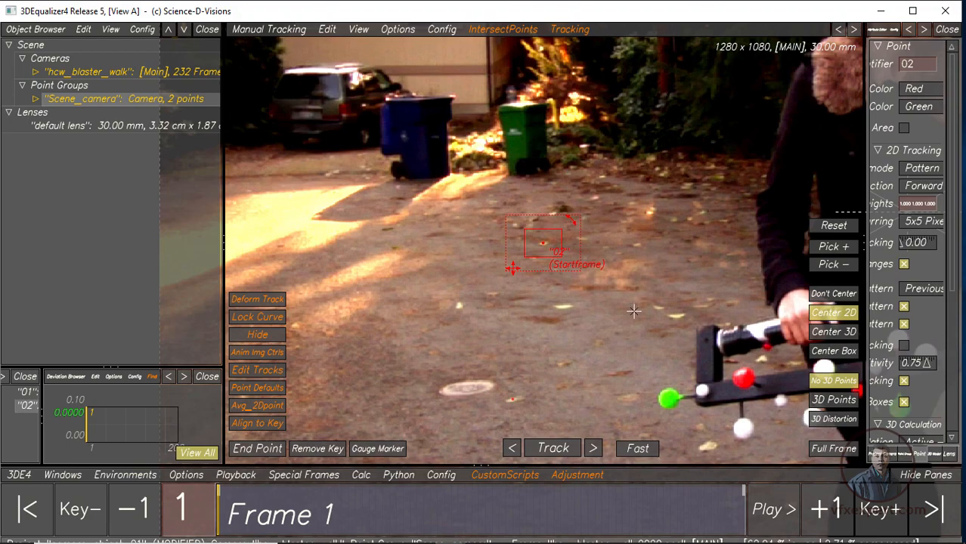
{"action": "left_click", "coordinate": [551, 448]}
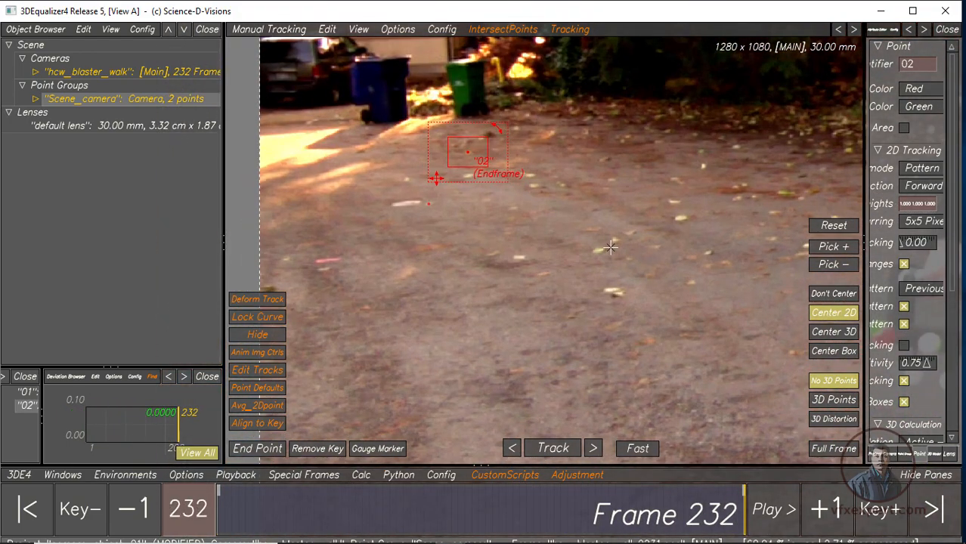
- At frame 232, add a third tracking point on a yellow ground leaf, enlarge its search area and track it backward
{"action": "left_click", "coordinate": [598, 251], "text": "ctrl"}
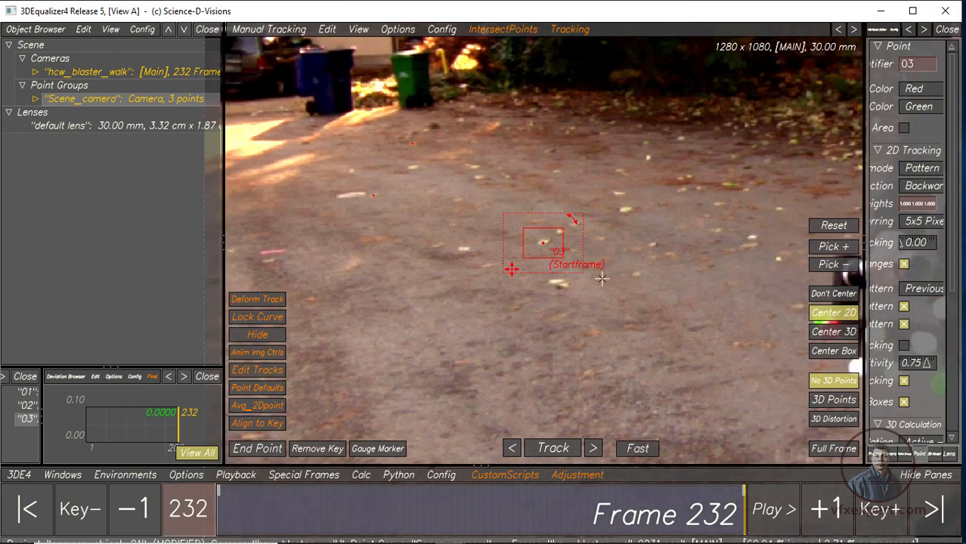
{"action": "scroll", "coordinate": [525, 346], "scroll_direction": "up", "scroll_amount": 2}
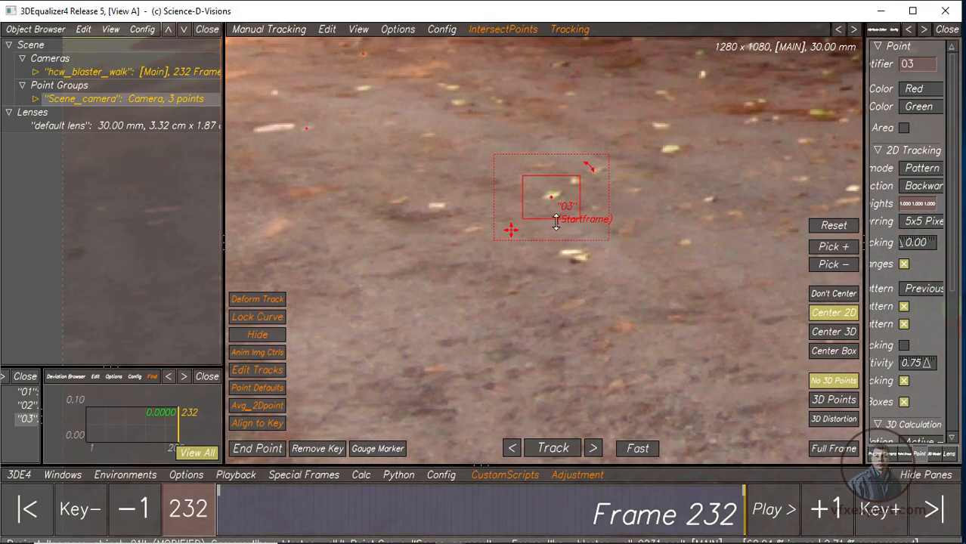
{"action": "left_click_drag", "start_coordinate": [552, 196], "coordinate": [551, 195]}
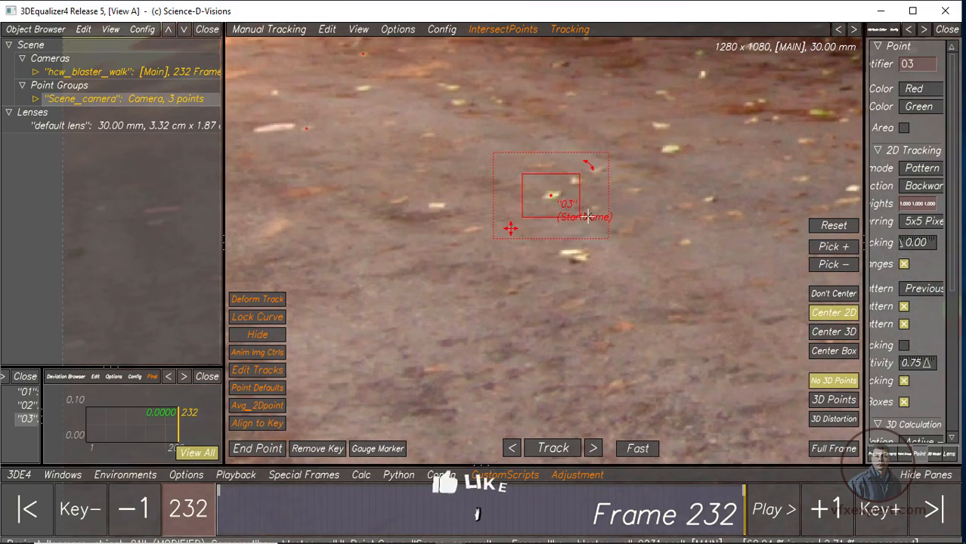
{"action": "left_click_drag", "start_coordinate": [608, 238], "coordinate": [622, 249]}
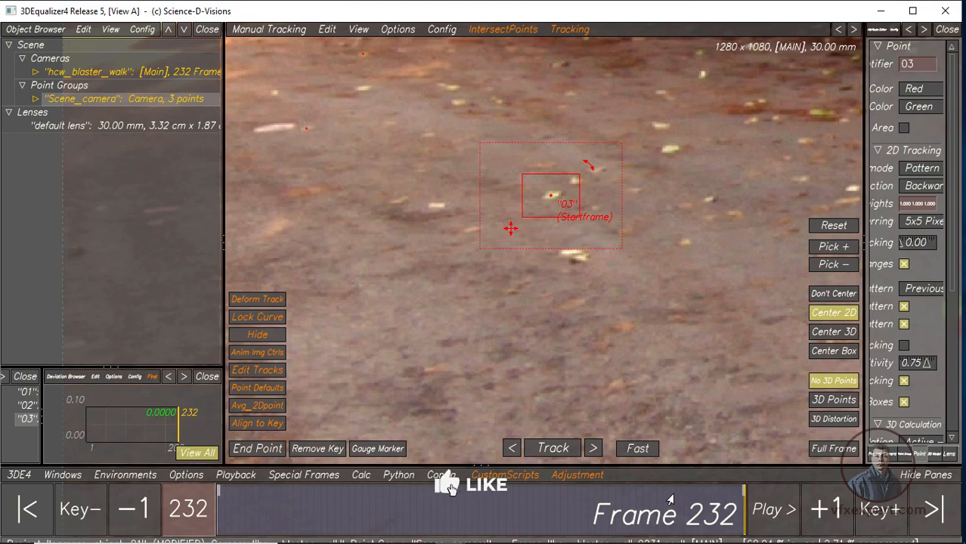
{"action": "left_click", "coordinate": [555, 449]}
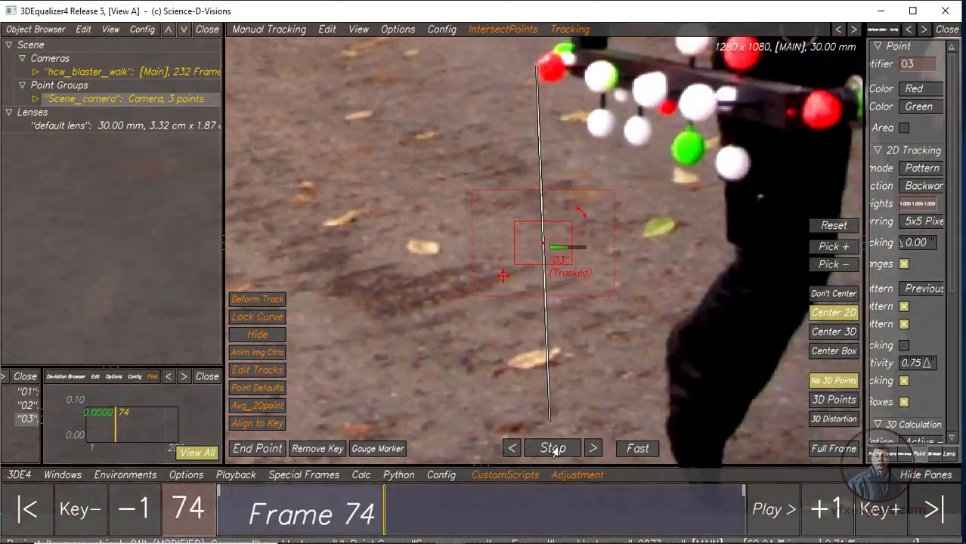
- Stop the backward track of point 03 and set its end point at frame 95
{"action": "left_click", "coordinate": [553, 450]}
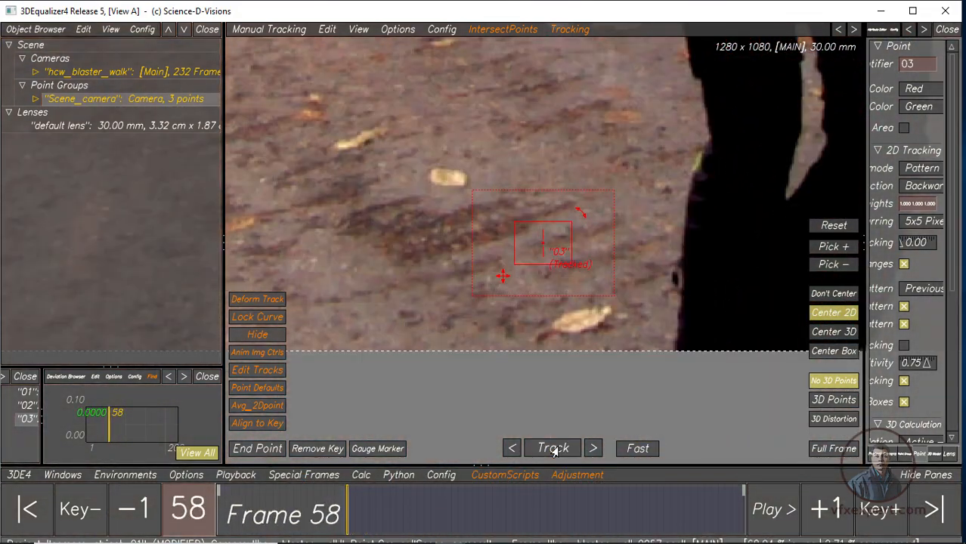
{"action": "right_click_drag", "start_coordinate": [625, 348], "coordinate": [591, 300]}
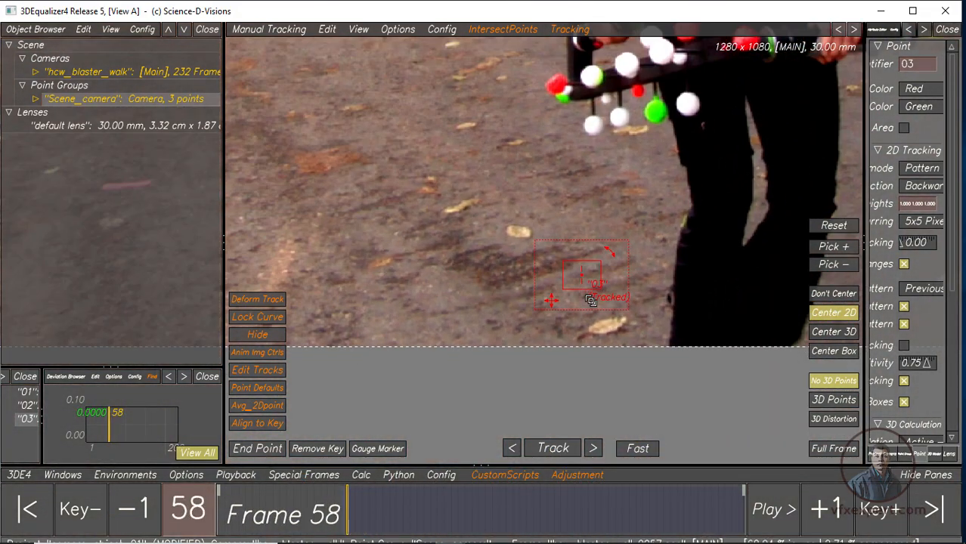
{"action": "middle_click_drag", "start_coordinate": [637, 305], "coordinate": [590, 301]}
{"action": "left_click_drag", "start_coordinate": [366, 515], "coordinate": [427, 535]}
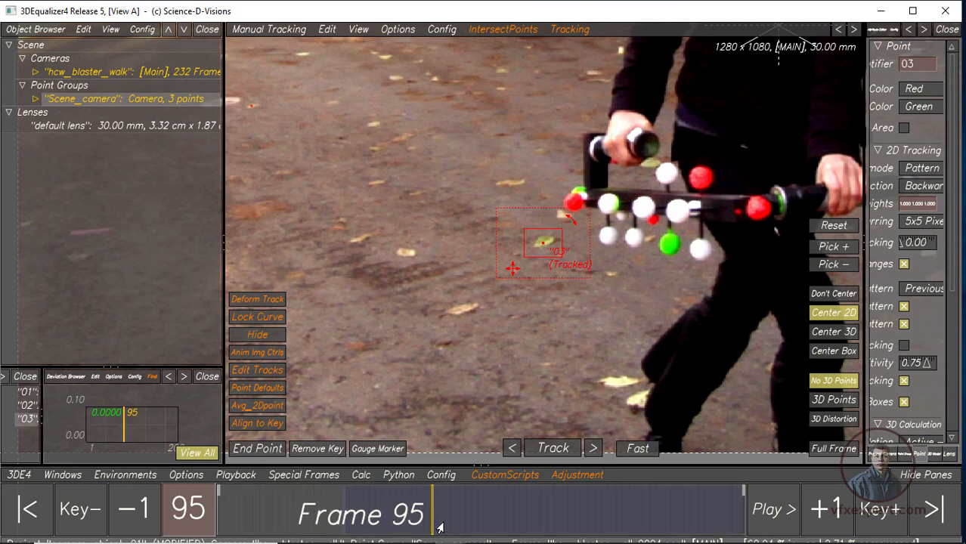
{"action": "left_click", "coordinate": [265, 451]}
- At frame 1, add a fourth tracking point on the small pale spot just behind the manhole cover and track it forward
{"action": "left_click_drag", "start_coordinate": [429, 528], "coordinate": [750, 534]}
{"action": "right_click_drag", "start_coordinate": [637, 355], "coordinate": [615, 337]}
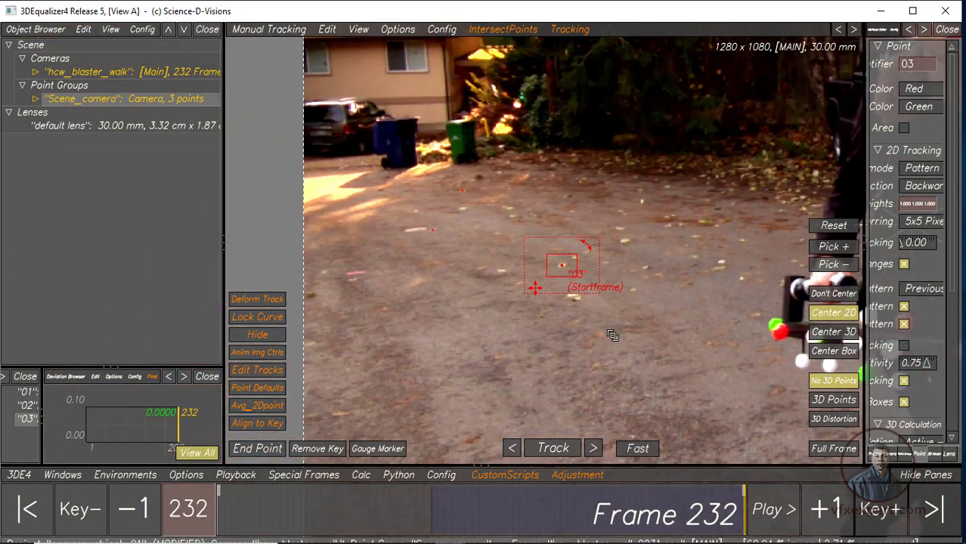
{"action": "middle_click_drag", "start_coordinate": [642, 329], "coordinate": [641, 280]}
{"action": "middle_click_drag", "start_coordinate": [614, 419], "coordinate": [595, 320]}
{"action": "left_click_drag", "start_coordinate": [245, 514], "coordinate": [220, 514]}
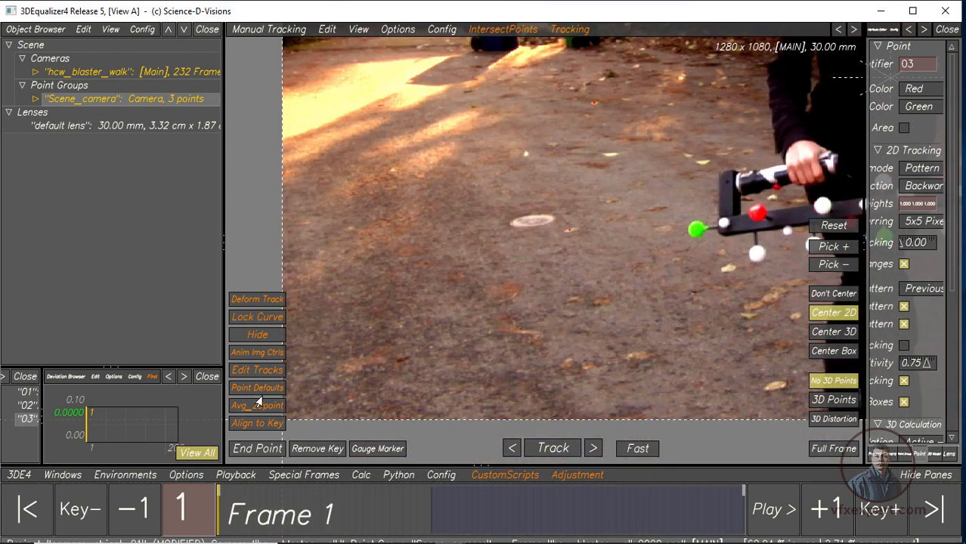
{"action": "mouse_move", "coordinate": [540, 325]}
{"action": "right_mouse_down"}
{"action": "mouse_move", "coordinate": [540, 270]}
{"action": "mouse_move", "coordinate": [547, 329]}
{"action": "mouse_move", "coordinate": [543, 318]}
{"action": "right_mouse_up"}
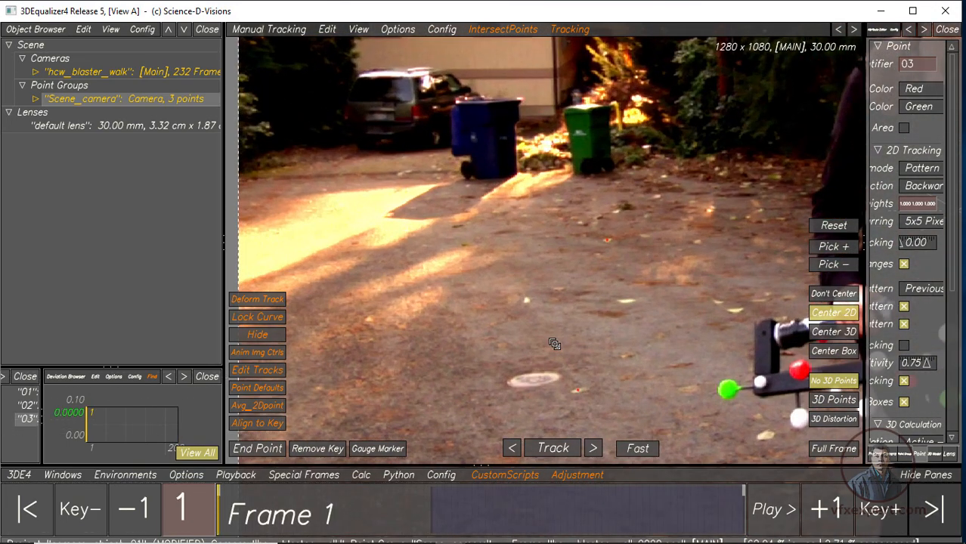
{"action": "left_click", "coordinate": [527, 301], "text": "ctrl"}
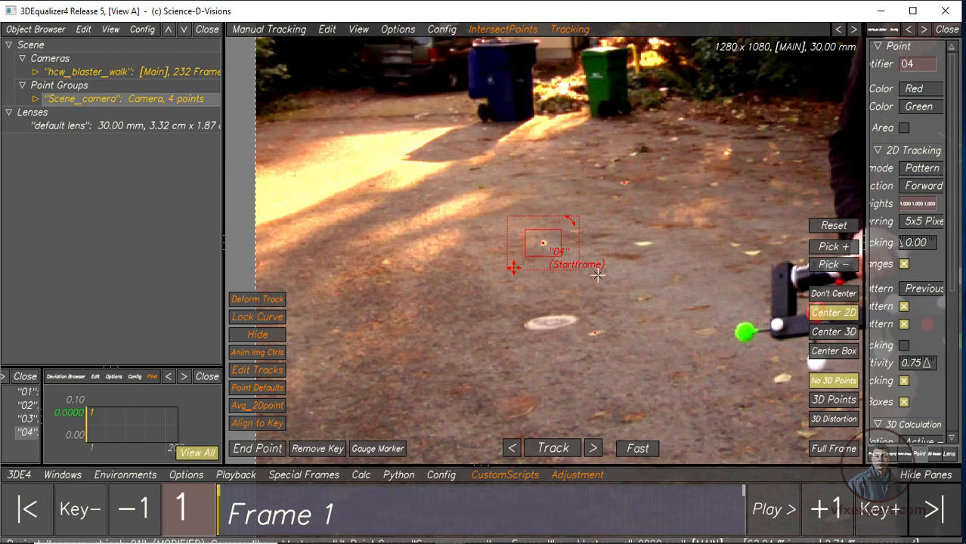
{"action": "left_click", "coordinate": [543, 454]}
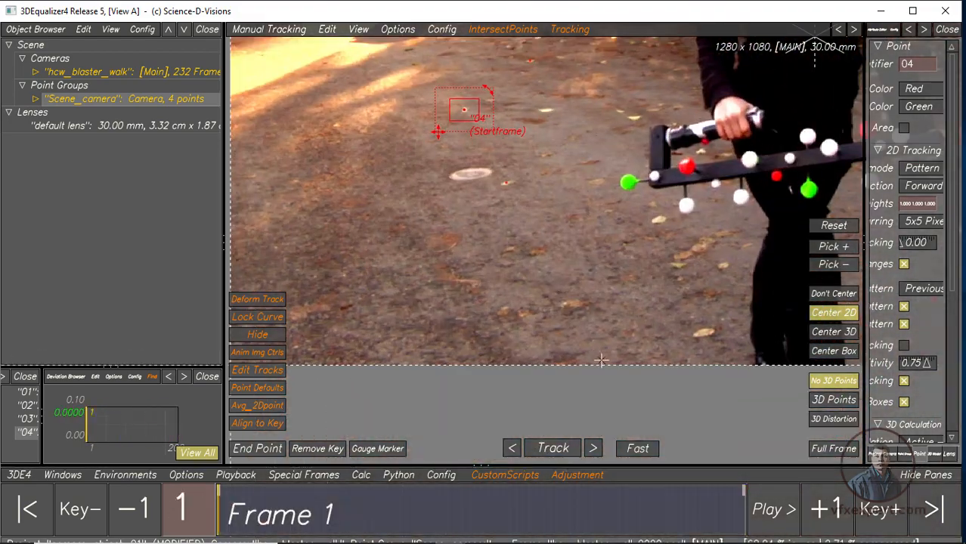
- At frame 1, add a fifth tracking point on a foreground leaf and track it forward, ending its track at frame 195
{"action": "left_click", "coordinate": [575, 304], "text": "ctrl"}
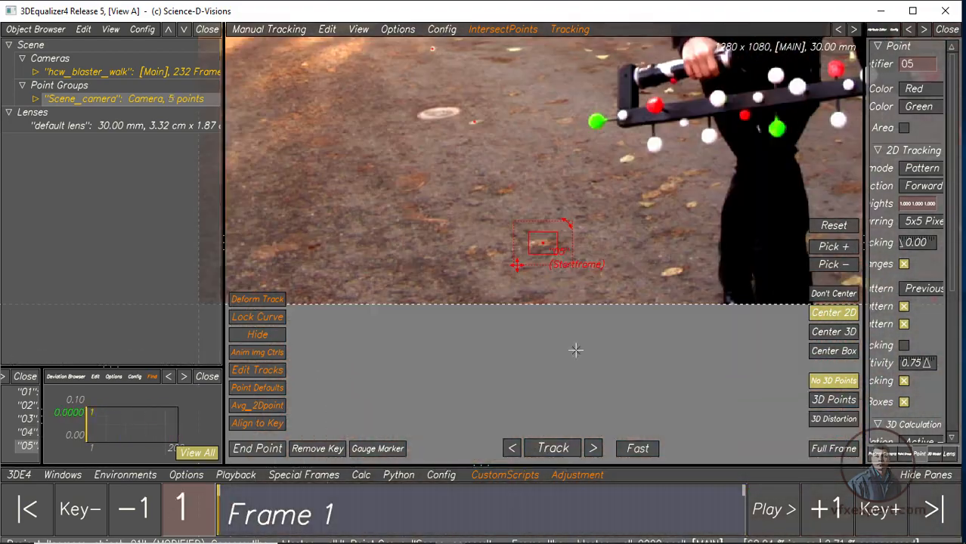
{"action": "key", "text": "t"}
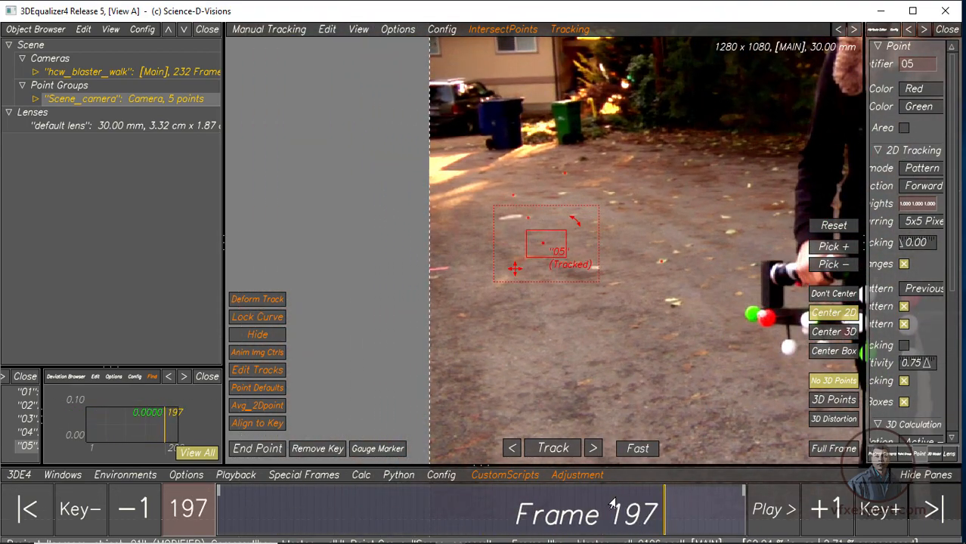
{"action": "scroll", "coordinate": [612, 390], "scroll_direction": "up", "scroll_amount": 3}
{"action": "middle_click_drag", "start_coordinate": [614, 354], "coordinate": [629, 396]}
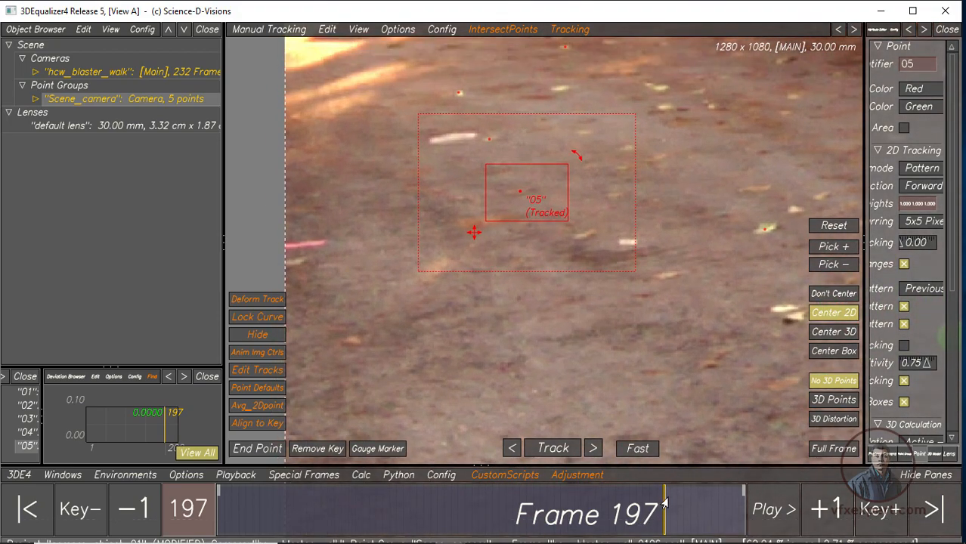
{"action": "mouse_move", "coordinate": [662, 510]}
{"action": "left_mouse_down"}
{"action": "mouse_move", "coordinate": [330, 518]}
{"action": "mouse_move", "coordinate": [657, 528]}
{"action": "left_mouse_up"}
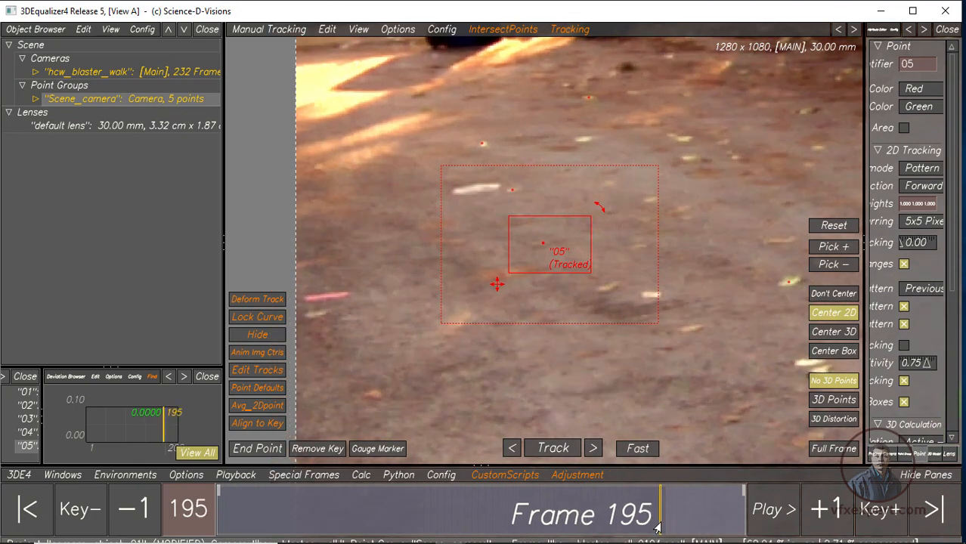
{"action": "left_click", "coordinate": [261, 450]}
- At frame 1, add a sixth tracking point on the ground beside the sunlit strip, left of the manhole cover
{"action": "left_click_drag", "start_coordinate": [658, 514], "coordinate": [219, 517]}
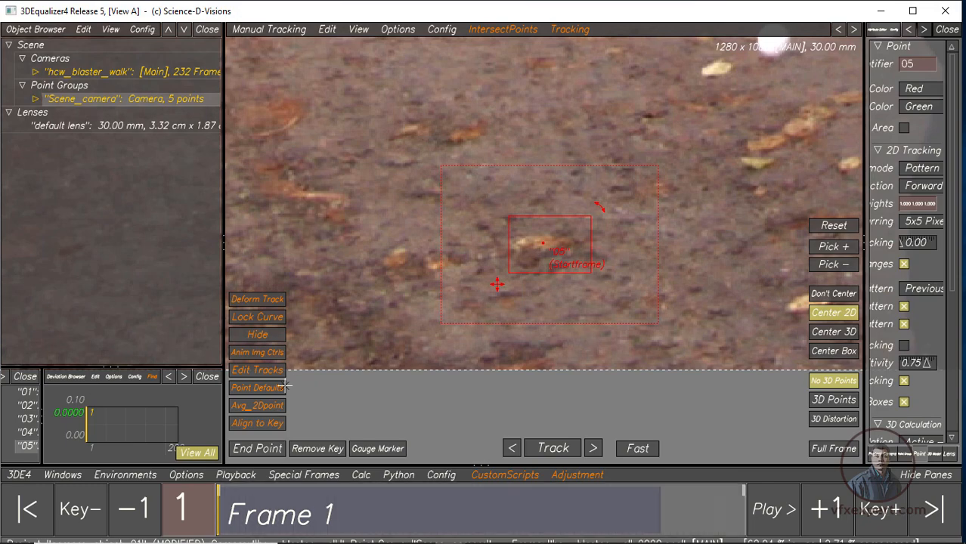
{"action": "right_click_drag", "start_coordinate": [550, 296], "coordinate": [412, 194]}
{"action": "mouse_move", "coordinate": [514, 226]}
{"action": "middle_mouse_down"}
{"action": "mouse_move", "coordinate": [505, 232]}
{"action": "mouse_move", "coordinate": [512, 245]}
{"action": "middle_mouse_up"}
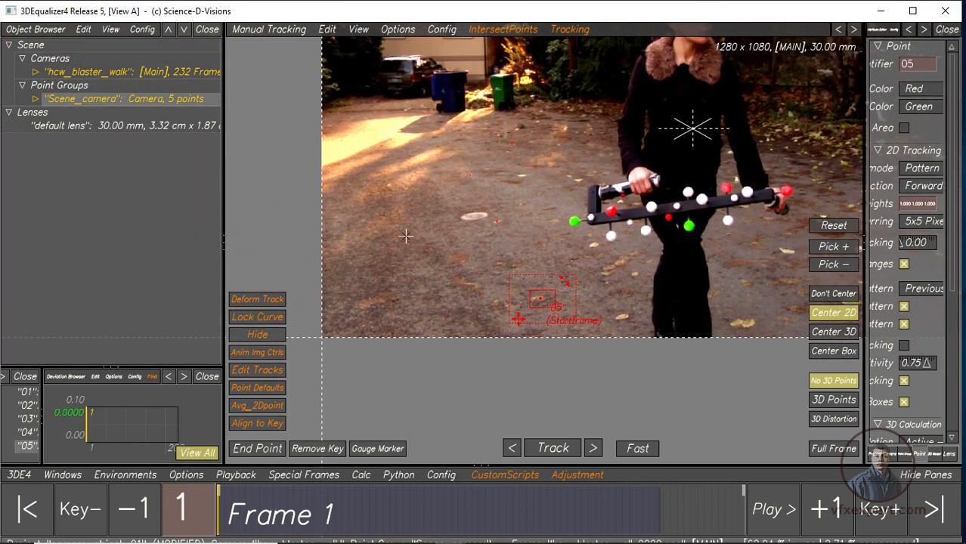
{"action": "right_click_drag", "start_coordinate": [405, 235], "coordinate": [462, 227]}
{"action": "middle_click_drag", "start_coordinate": [379, 198], "coordinate": [412, 253]}
{"action": "right_click_drag", "start_coordinate": [412, 253], "coordinate": [480, 242]}
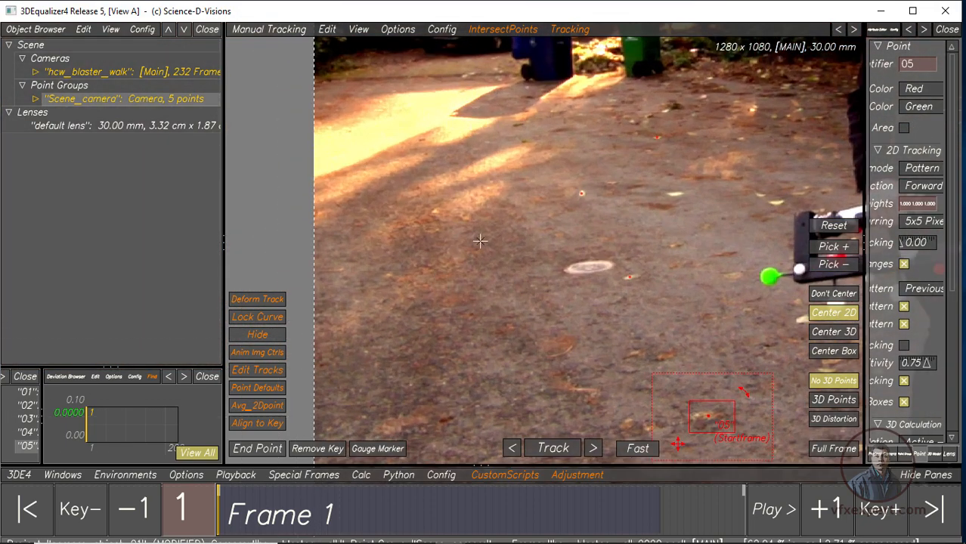
{"action": "left_click", "coordinate": [435, 212], "text": "ctrl"}
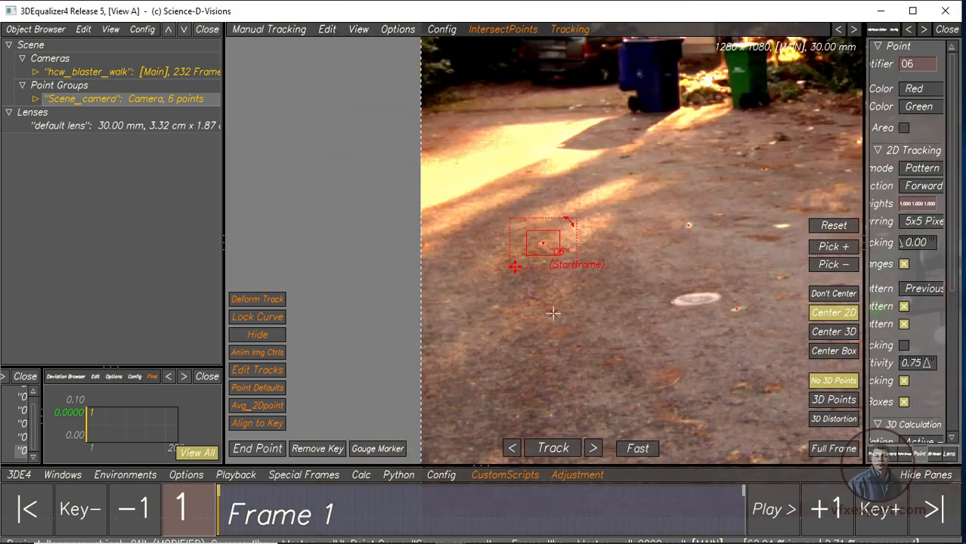
- Track point 06 forward and set its end point at frame 131
{"action": "left_click", "coordinate": [560, 451]}
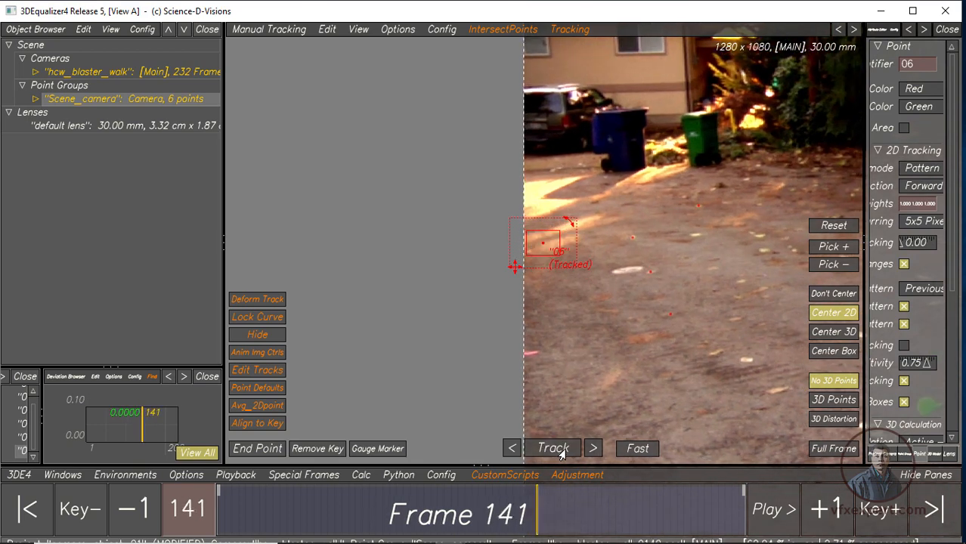
{"action": "left_click_drag", "start_coordinate": [533, 511], "coordinate": [513, 512]}
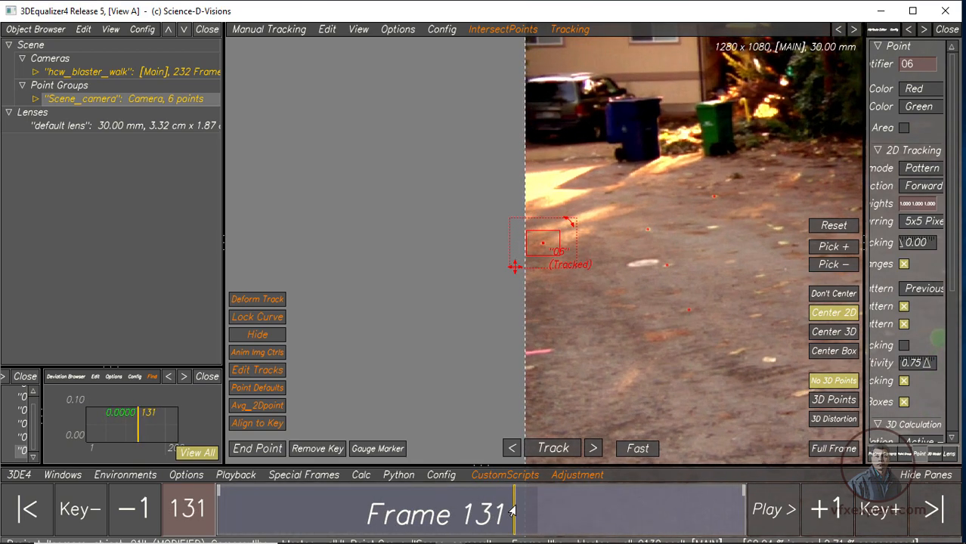
{"action": "left_click", "coordinate": [260, 451]}
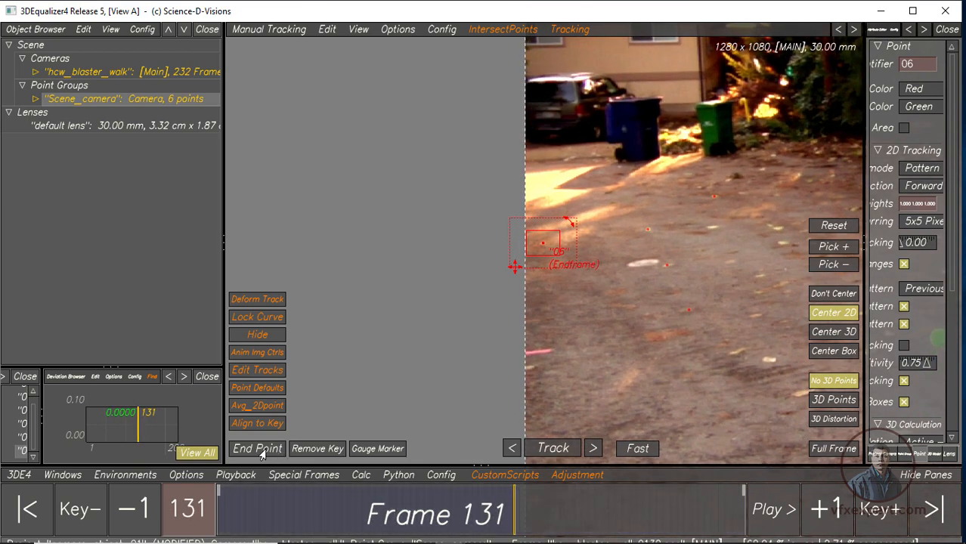
- At frame 1, add a seventh tracking point on the logo of the blue bin and track it forward to frame 232
{"action": "right_click_drag", "start_coordinate": [688, 352], "coordinate": [573, 323]}
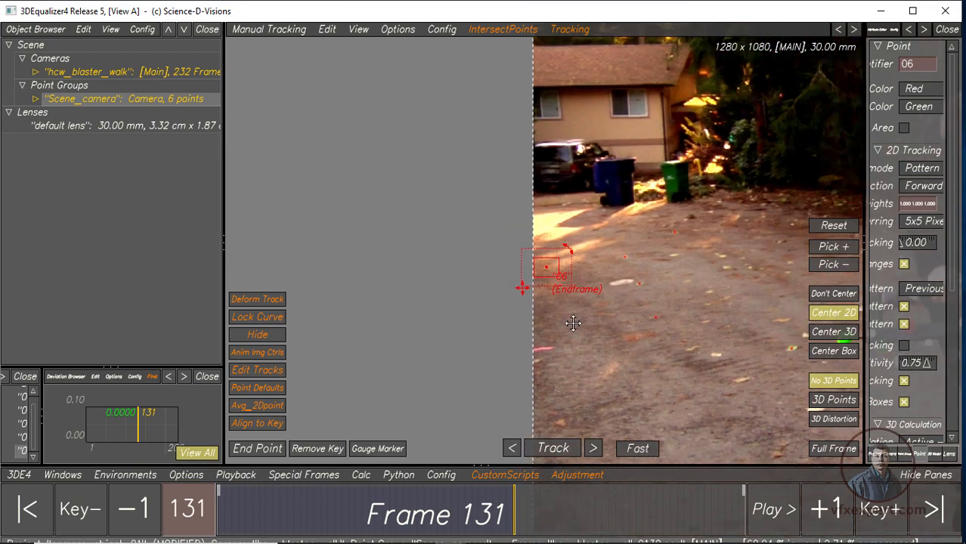
{"action": "middle_click_drag", "start_coordinate": [732, 239], "coordinate": [615, 238]}
{"action": "right_click_drag", "start_coordinate": [615, 237], "coordinate": [627, 262]}
{"action": "middle_click_drag", "start_coordinate": [613, 295], "coordinate": [605, 349]}
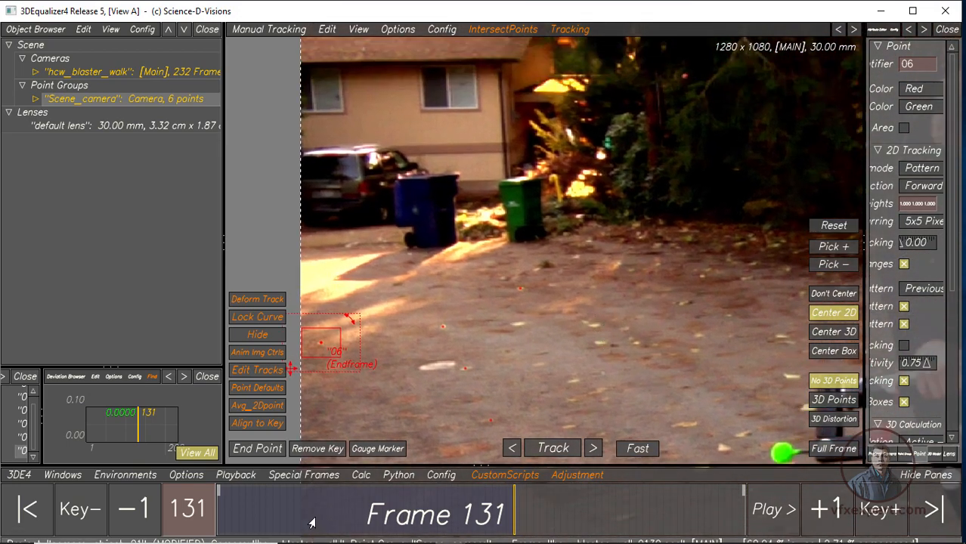
{"action": "left_click_drag", "start_coordinate": [257, 519], "coordinate": [157, 522]}
{"action": "middle_click_drag", "start_coordinate": [704, 131], "coordinate": [460, 301]}
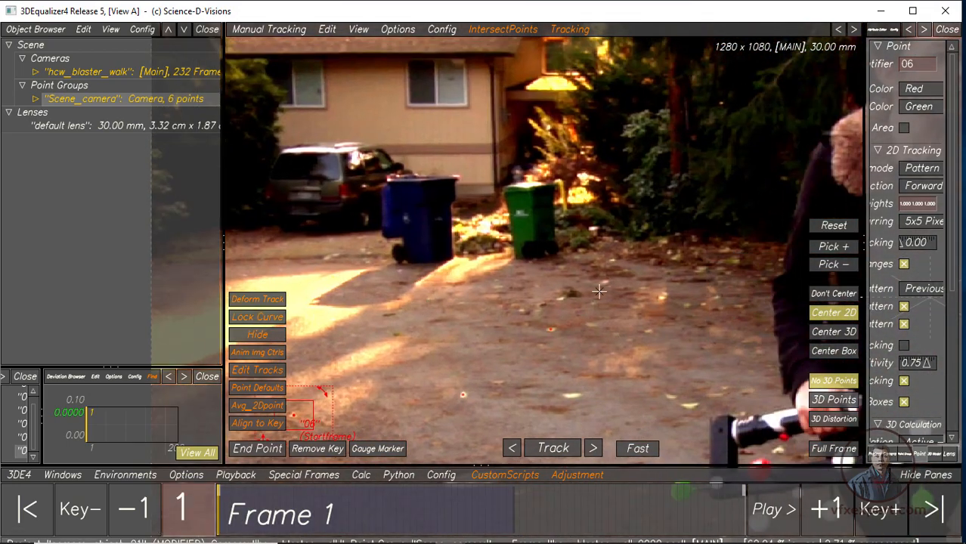
{"action": "left_click", "coordinate": [405, 218], "text": "ctrl"}
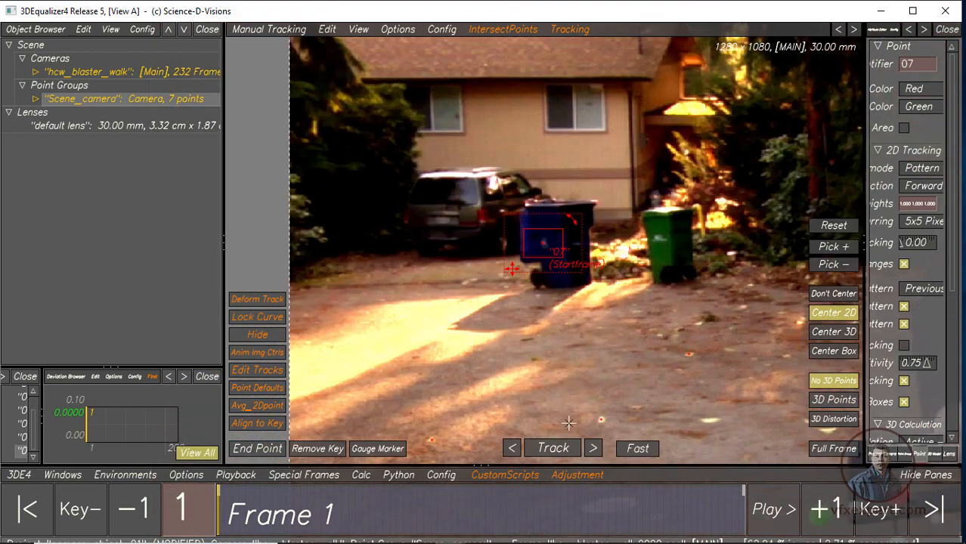
{"action": "left_click", "coordinate": [552, 457]}
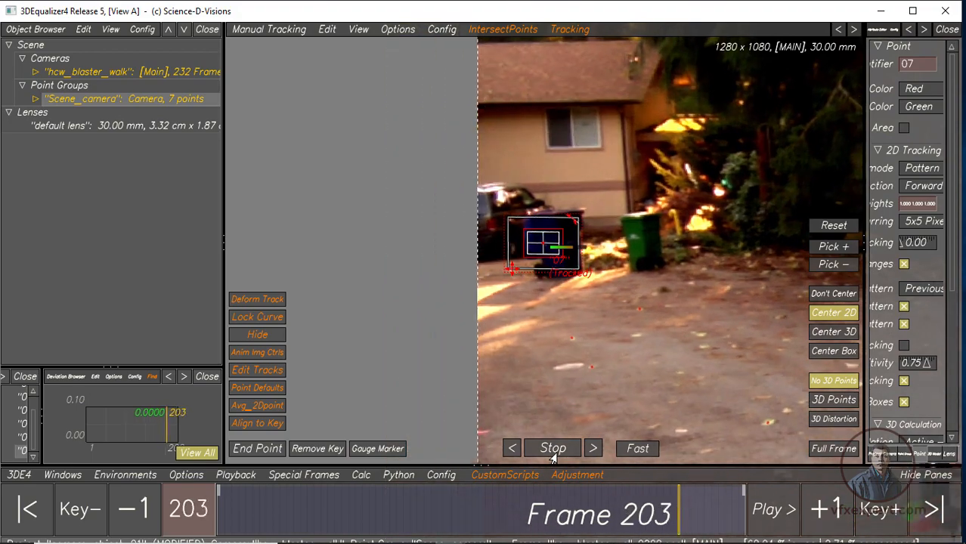
{"action": "scroll", "coordinate": [585, 317], "scroll_direction": "up", "scroll_amount": 3}
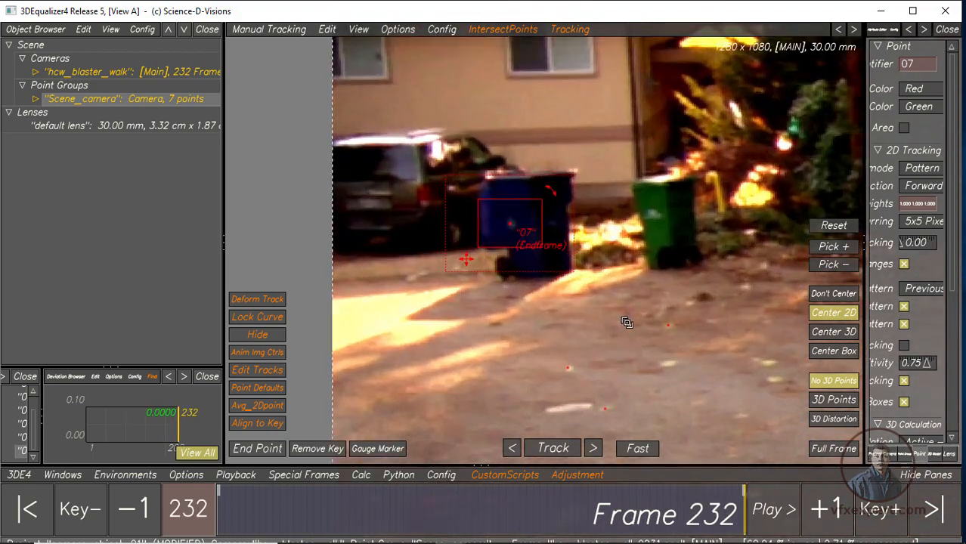
- At frame 1, add an eighth tracking point on the small white spot at the edge of the bushes beside the green bin
{"action": "left_click_drag", "start_coordinate": [467, 512], "coordinate": [221, 520]}
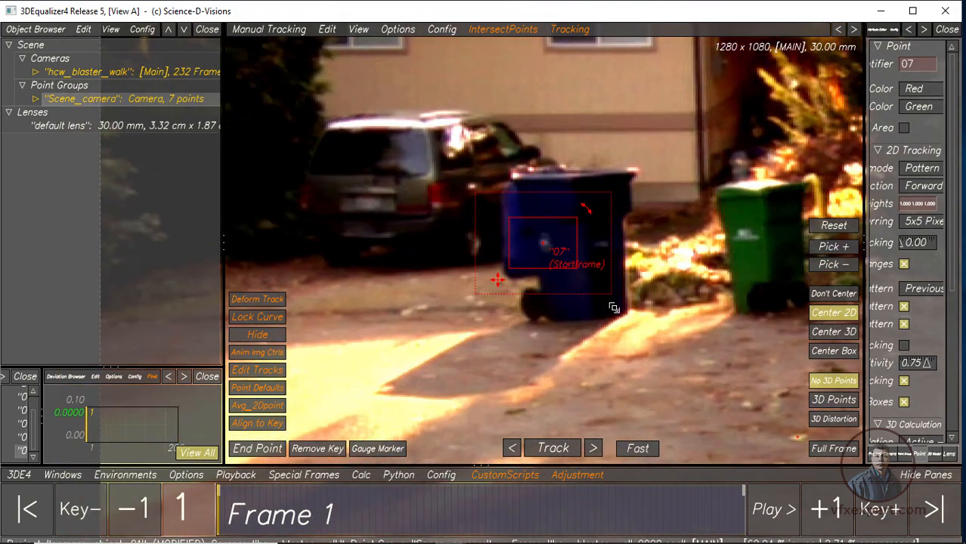
{"action": "scroll", "coordinate": [566, 272], "scroll_direction": "down", "scroll_amount": 3}
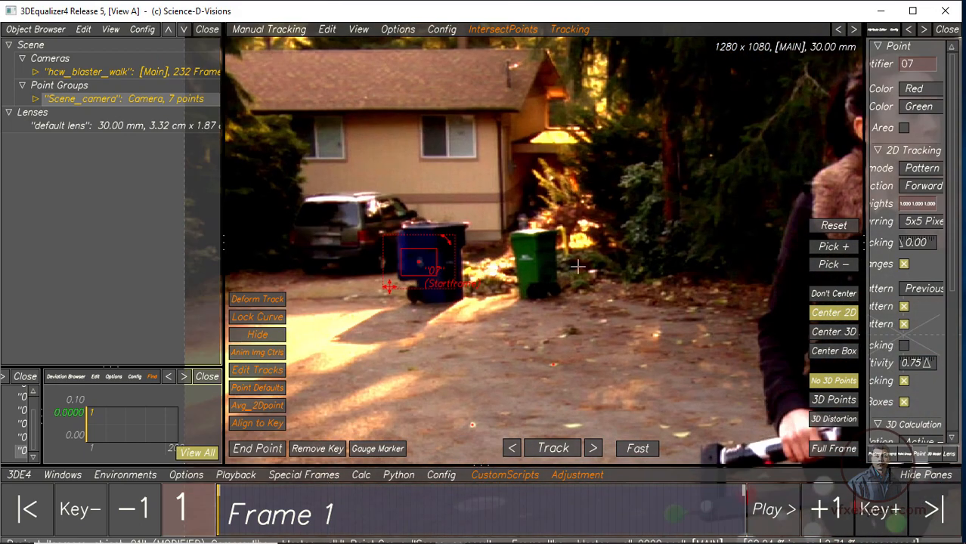
{"action": "scroll", "coordinate": [579, 268], "scroll_direction": "up", "scroll_amount": 3}
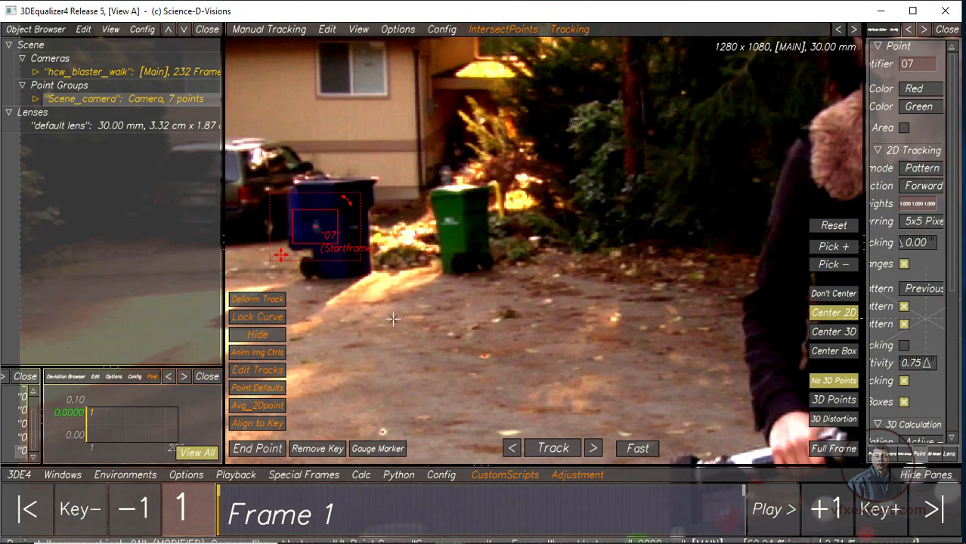
{"action": "left_click", "coordinate": [239, 493]}
{"action": "middle_click_drag", "start_coordinate": [610, 247], "coordinate": [474, 247]}
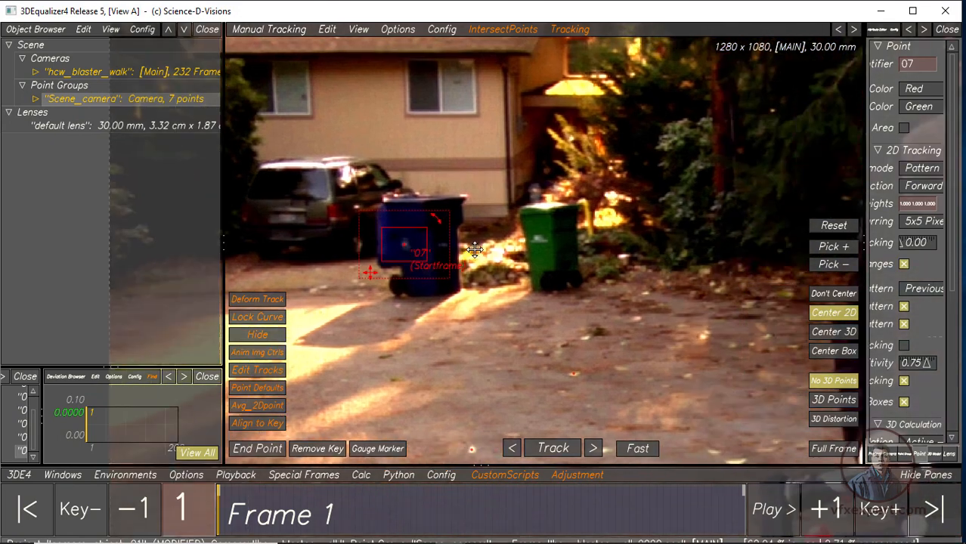
{"action": "scroll", "coordinate": [618, 291], "scroll_direction": "up", "scroll_amount": 2}
{"action": "middle_click_drag", "start_coordinate": [630, 288], "coordinate": [580, 269]}
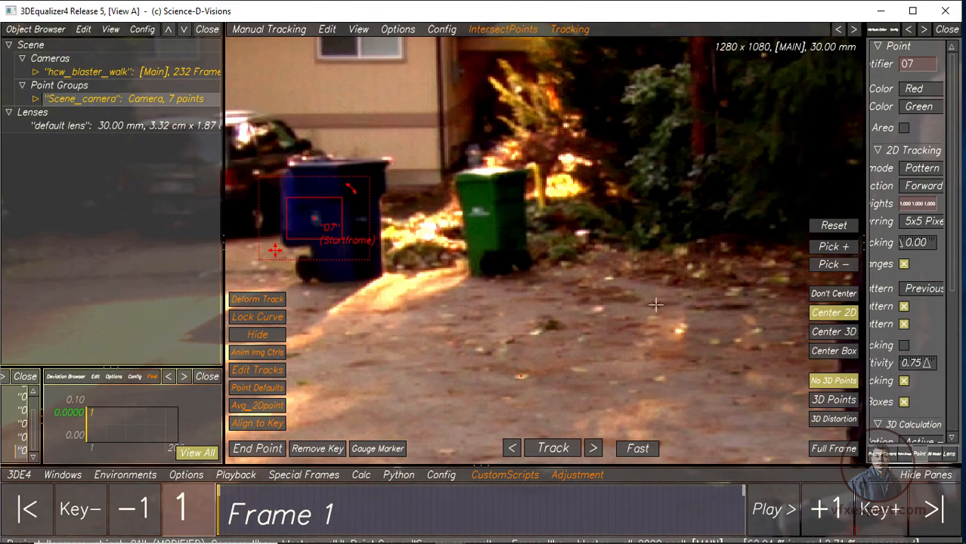
{"action": "scroll", "coordinate": [591, 301], "scroll_direction": "down", "scroll_amount": 1}
{"action": "scroll", "coordinate": [590, 301], "scroll_direction": "down", "scroll_amount": 5}
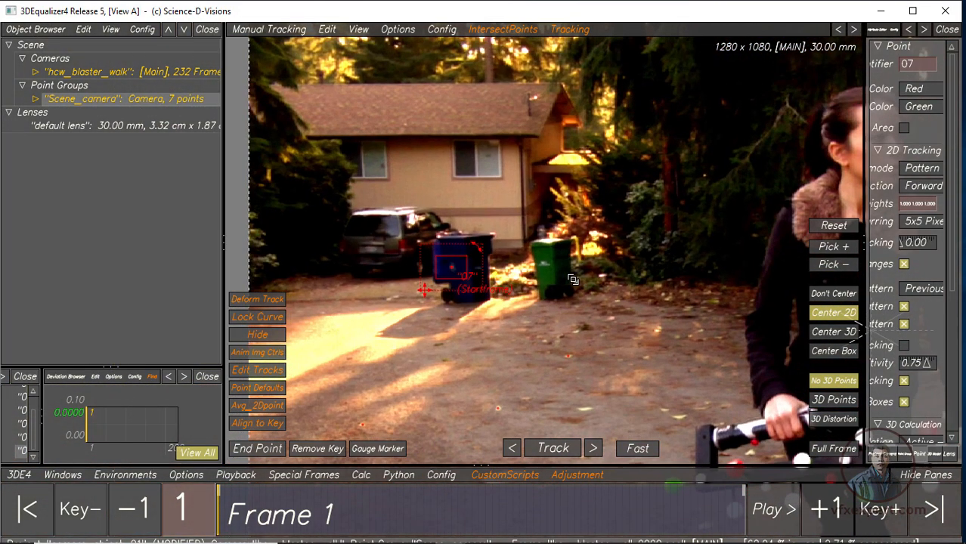
{"action": "scroll", "coordinate": [579, 282], "scroll_direction": "up", "scroll_amount": 6}
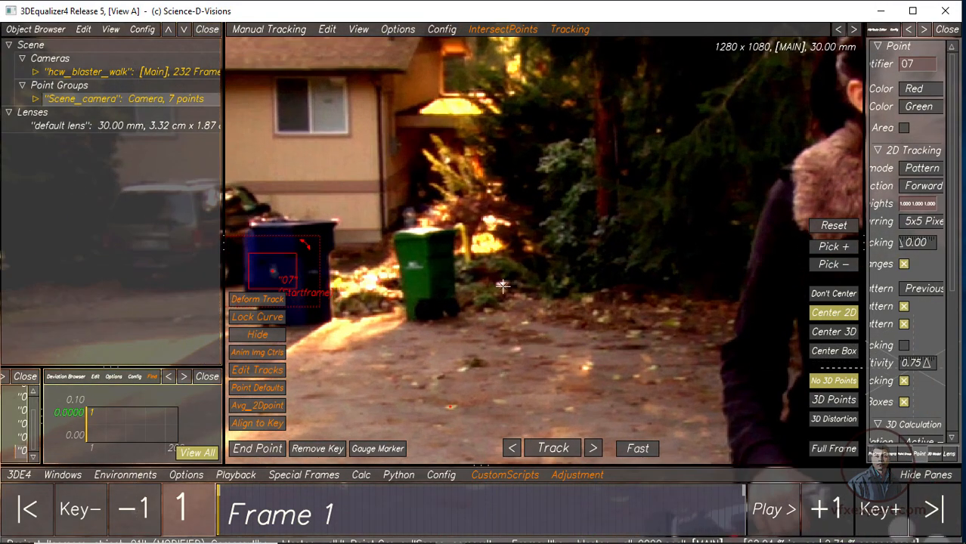
{"action": "left_click", "coordinate": [501, 284], "text": "ctrl"}
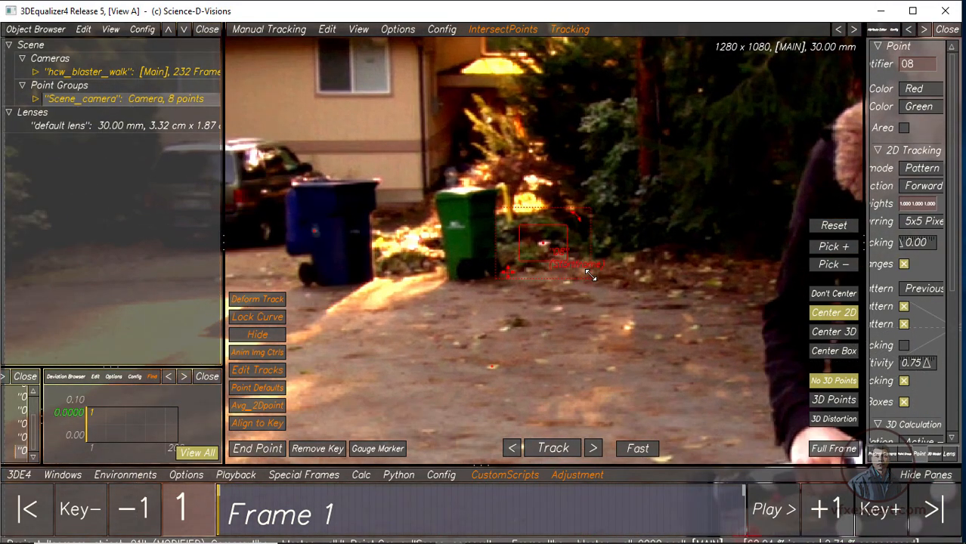
- Enlarge the search area and adjust the pattern area of point 08, track it forward, and scrub back to frame 1
{"action": "left_click_drag", "start_coordinate": [591, 276], "coordinate": [596, 294]}
{"action": "left_click_drag", "start_coordinate": [564, 260], "coordinate": [563, 257]}
{"action": "left_click", "coordinate": [553, 448]}
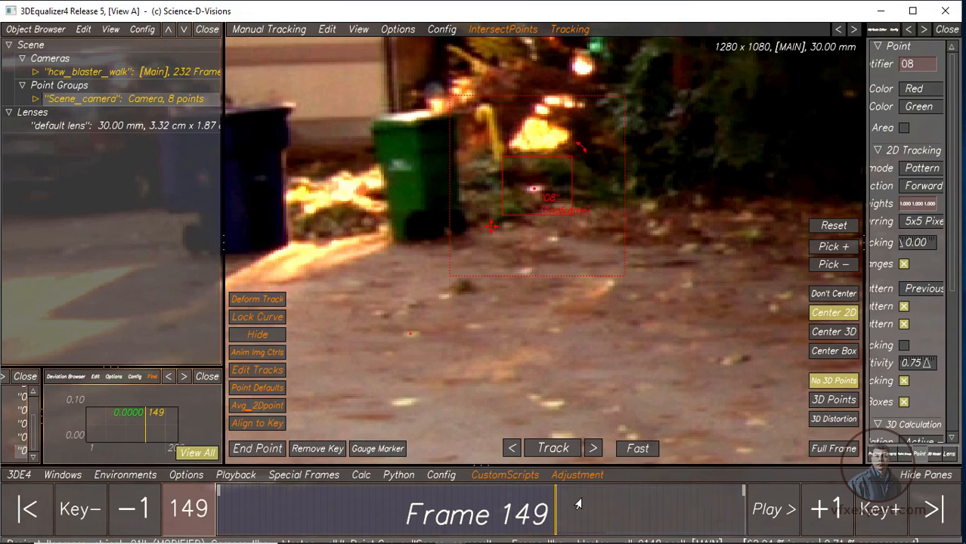
{"action": "left_click_drag", "start_coordinate": [550, 520], "coordinate": [213, 514]}
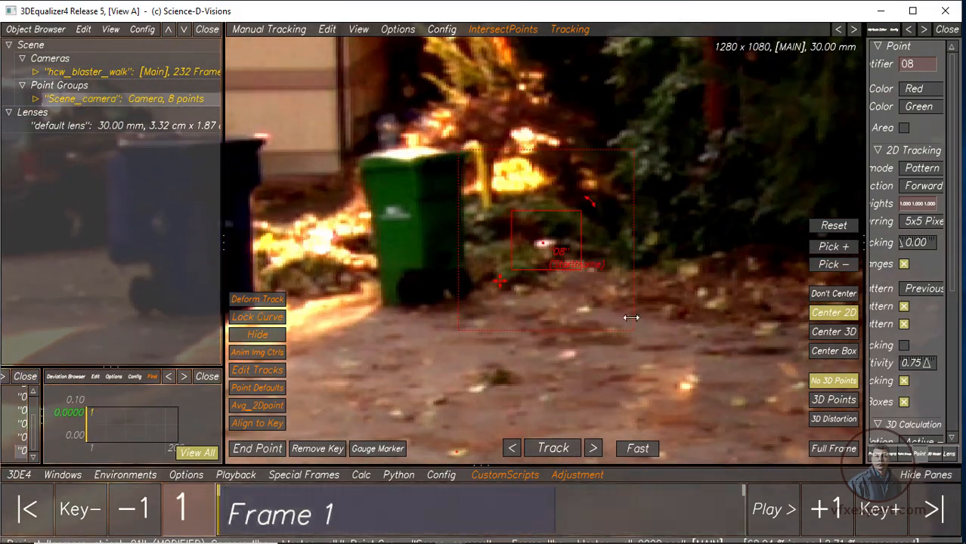
- At frame 232, open the image controls and raise the footage contrast to 0.3095
{"action": "left_click", "coordinate": [834, 448]}
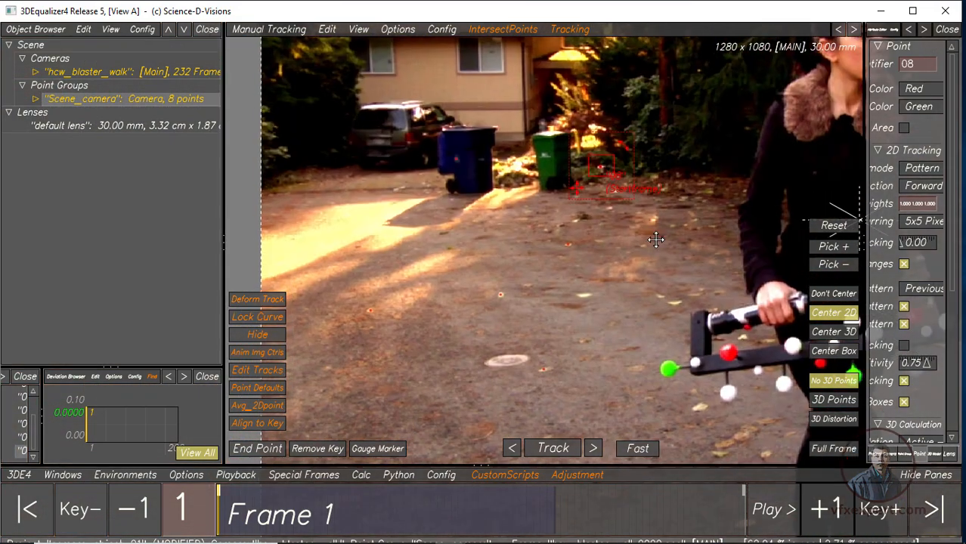
{"action": "middle_click_drag", "start_coordinate": [656, 239], "coordinate": [673, 213]}
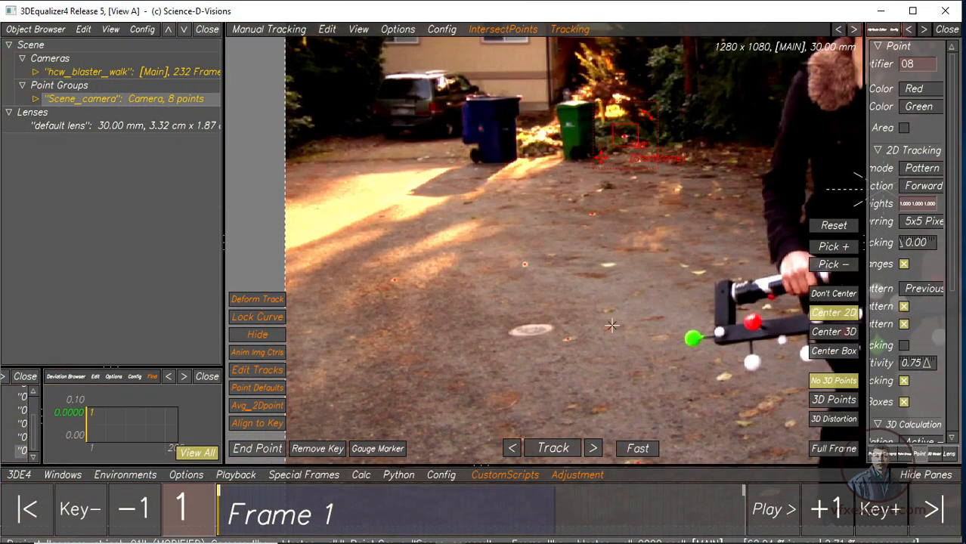
{"action": "middle_click_drag", "start_coordinate": [612, 325], "coordinate": [526, 239]}
{"action": "middle_click_drag", "start_coordinate": [578, 337], "coordinate": [522, 263]}
{"action": "middle_click_drag", "start_coordinate": [583, 298], "coordinate": [583, 279]}
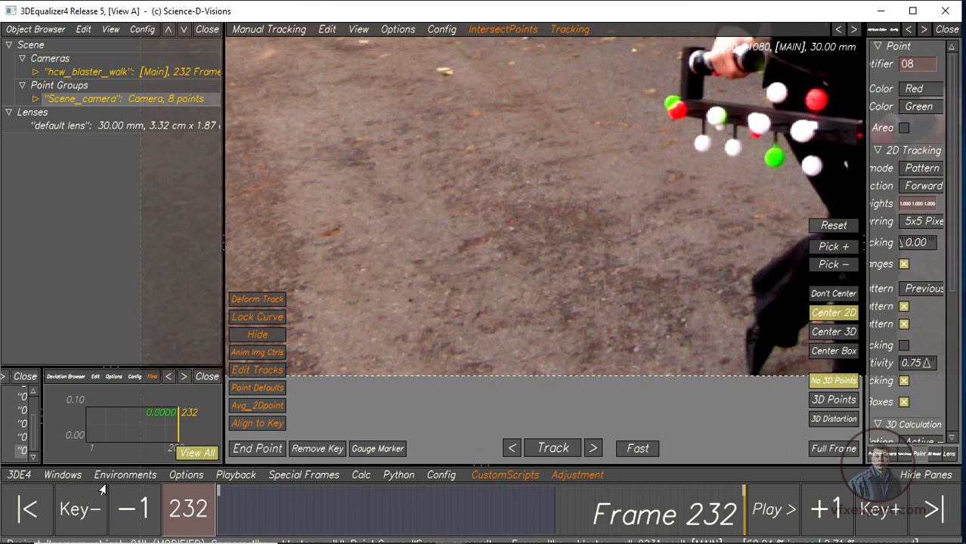
{"action": "left_click", "coordinate": [64, 475]}
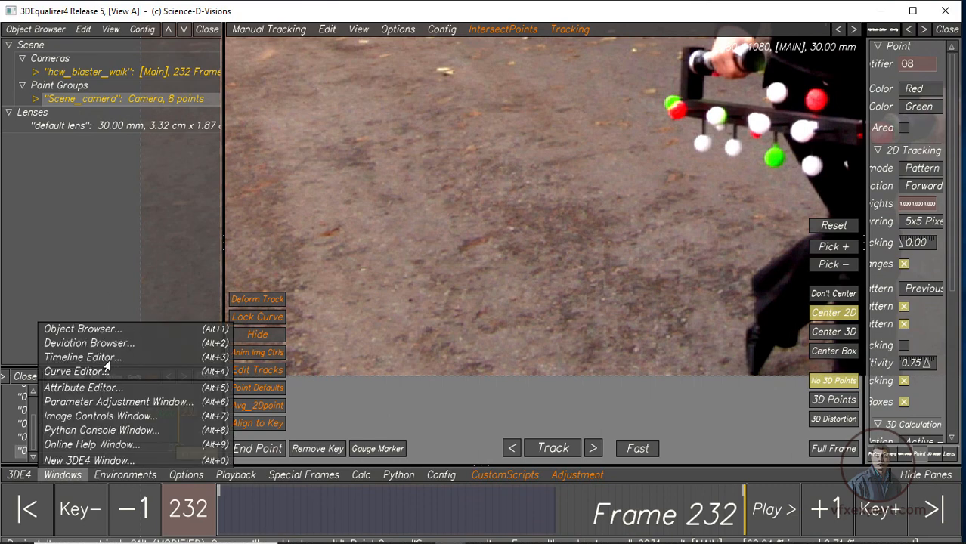
{"action": "left_click", "coordinate": [89, 417]}
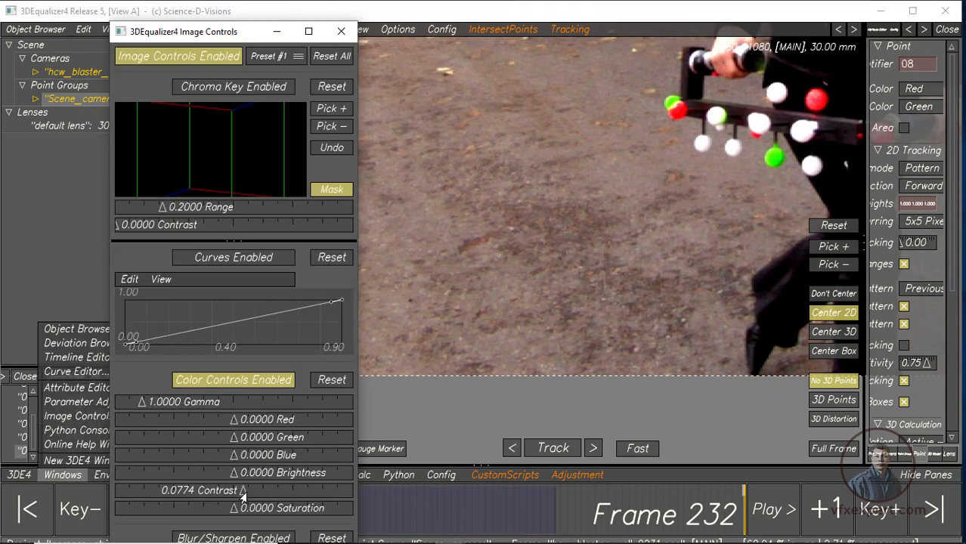
{"action": "left_click_drag", "start_coordinate": [242, 491], "coordinate": [266, 506]}
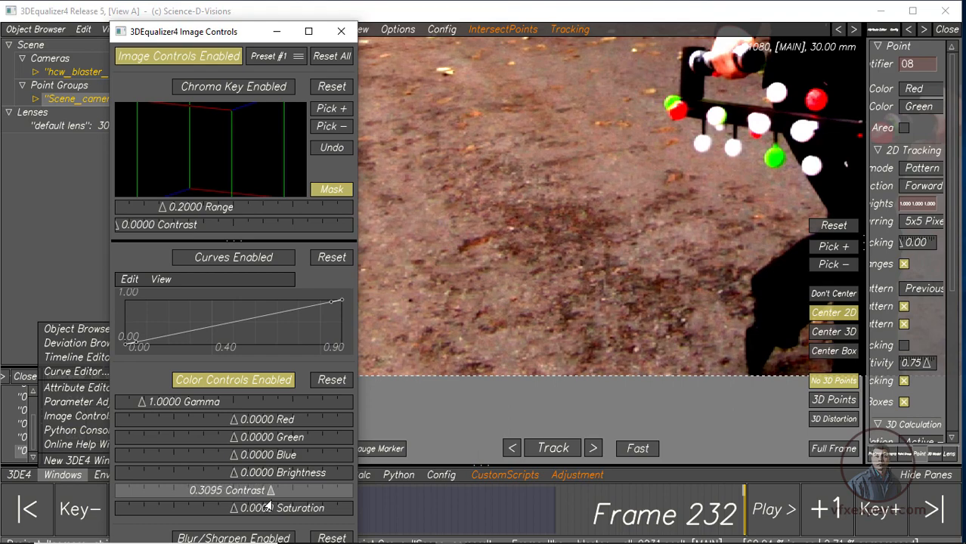
{"action": "left_click", "coordinate": [277, 31]}
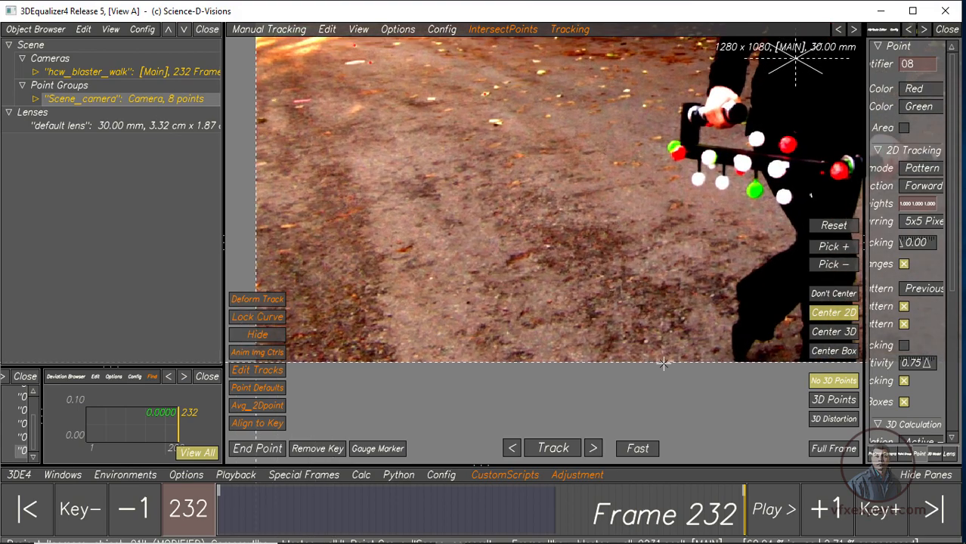
- At frame 232, add a ninth tracking point on the small leaf on the ground, track it backward, and set its end point
{"action": "left_click", "coordinate": [404, 252], "text": "ctrl"}
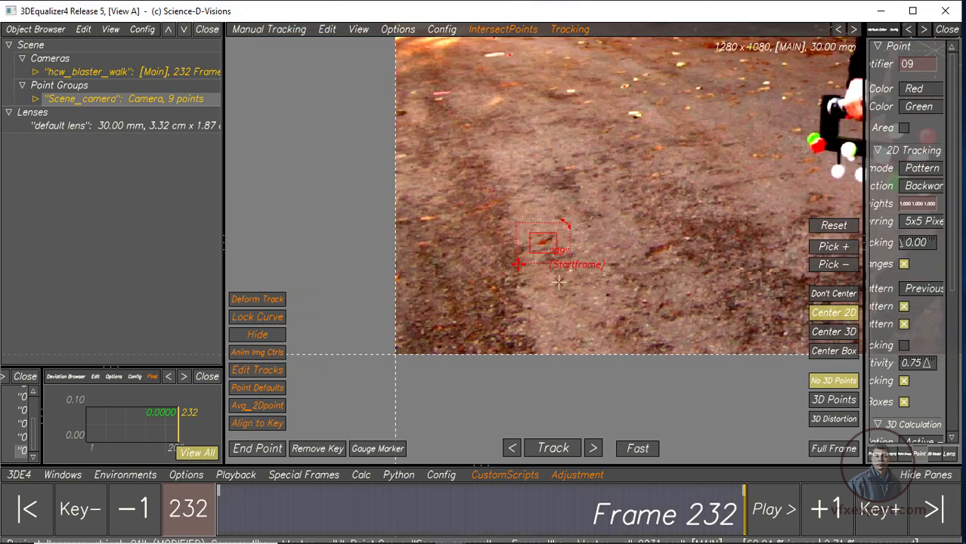
{"action": "left_click", "coordinate": [553, 449]}
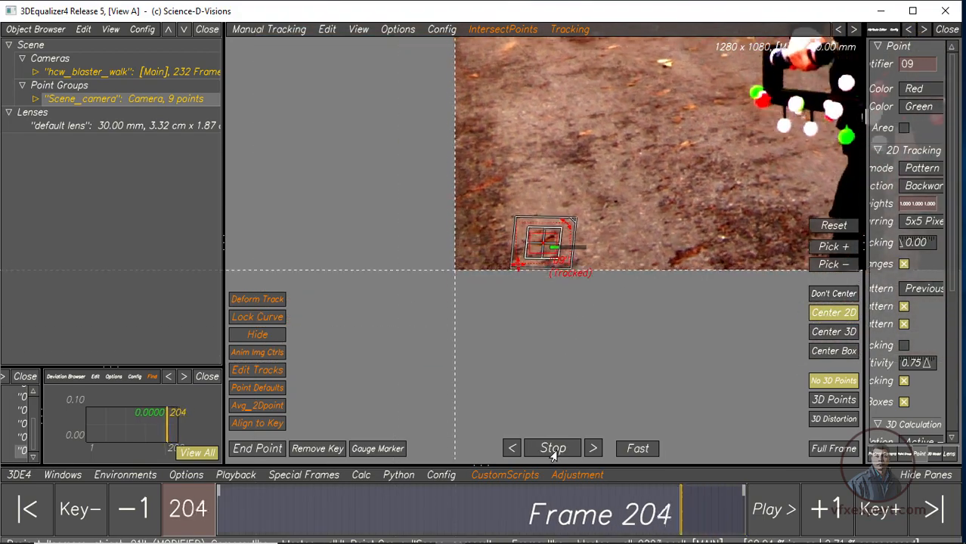
{"action": "left_click_drag", "start_coordinate": [478, 506], "coordinate": [219, 508]}
{"action": "scroll", "coordinate": [673, 514], "scroll_direction": "up", "scroll_amount": 3}
{"action": "left_click", "coordinate": [512, 451]}
{"action": "left_click", "coordinate": [591, 450]}
{"action": "key", "text": "e"}
- Add a tenth tracking point on the ground and adjust its pattern and search areas
{"action": "scroll", "coordinate": [565, 383], "scroll_direction": "down", "scroll_amount": 3}
{"action": "left_click", "coordinate": [565, 383], "text": "ctrl"}
{"action": "left_click_drag", "start_coordinate": [600, 282], "coordinate": [609, 287]}
{"action": "scroll", "coordinate": [604, 285], "scroll_direction": "up", "scroll_amount": 3}
{"action": "left_click_drag", "start_coordinate": [486, 213], "coordinate": [492, 218]}
{"action": "scroll", "coordinate": [492, 218], "scroll_direction": "down", "scroll_amount": 3}
- Track point 10 backward and set an end point for it at frame 132
{"action": "left_click", "coordinate": [554, 449]}
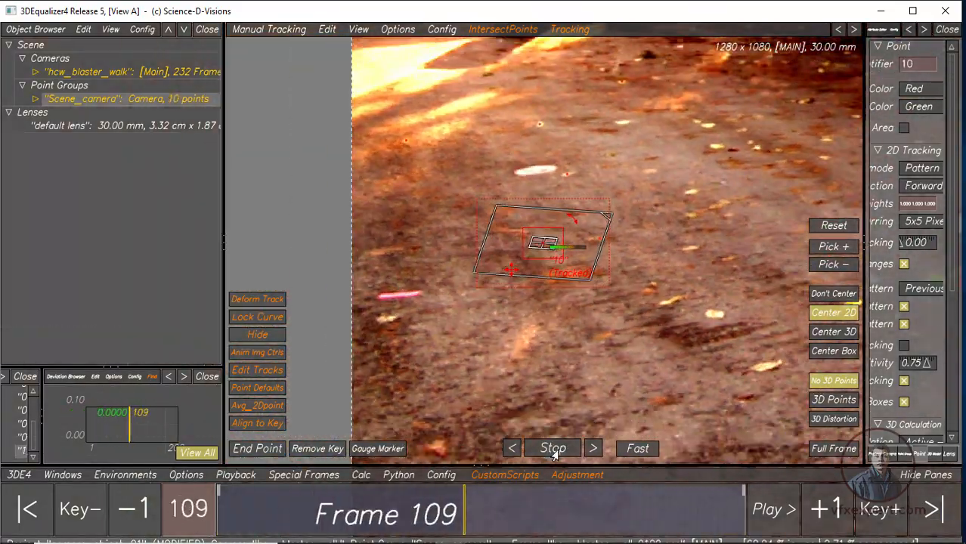
{"action": "left_click_drag", "start_coordinate": [553, 504], "coordinate": [514, 504]}
{"action": "left_click", "coordinate": [257, 454]}
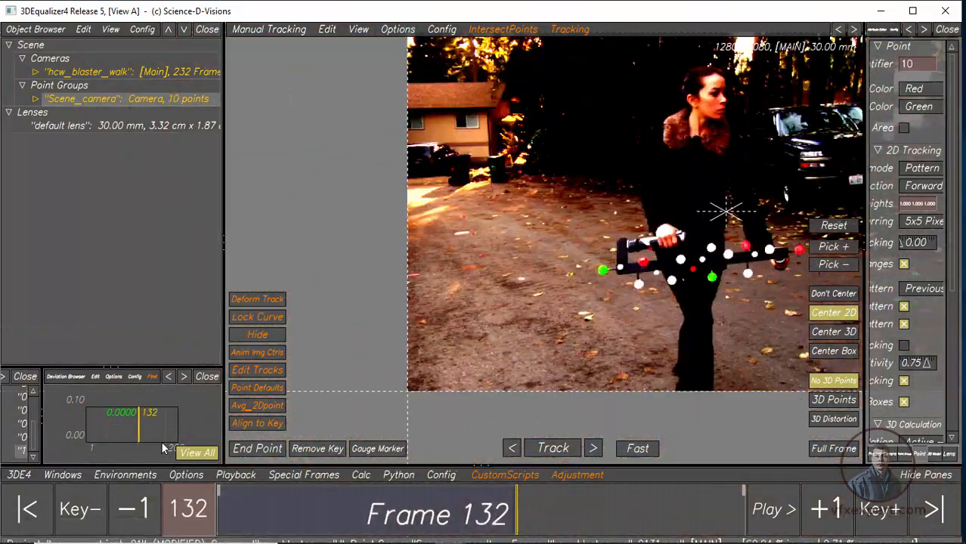
- Toggle the image controls to compare the footage with and without the contrast boost, and leave them disabled
{"action": "left_click", "coordinate": [67, 475]}
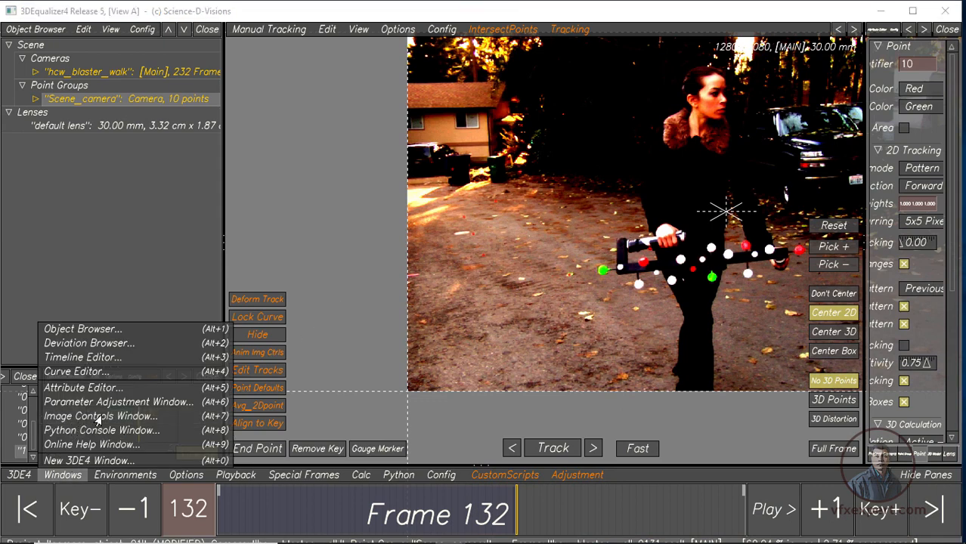
{"action": "mouse_move", "coordinate": [458, 538]}
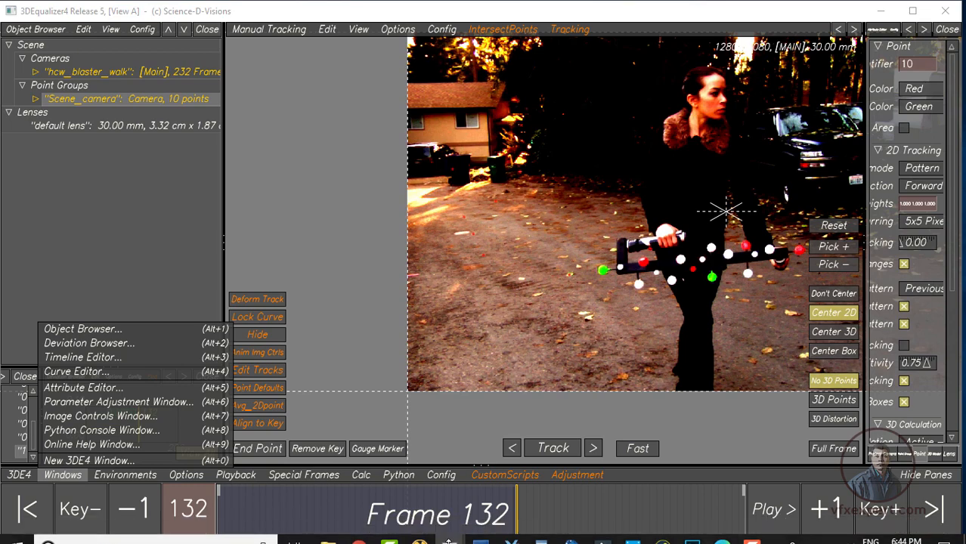
{"action": "left_click", "coordinate": [605, 465]}
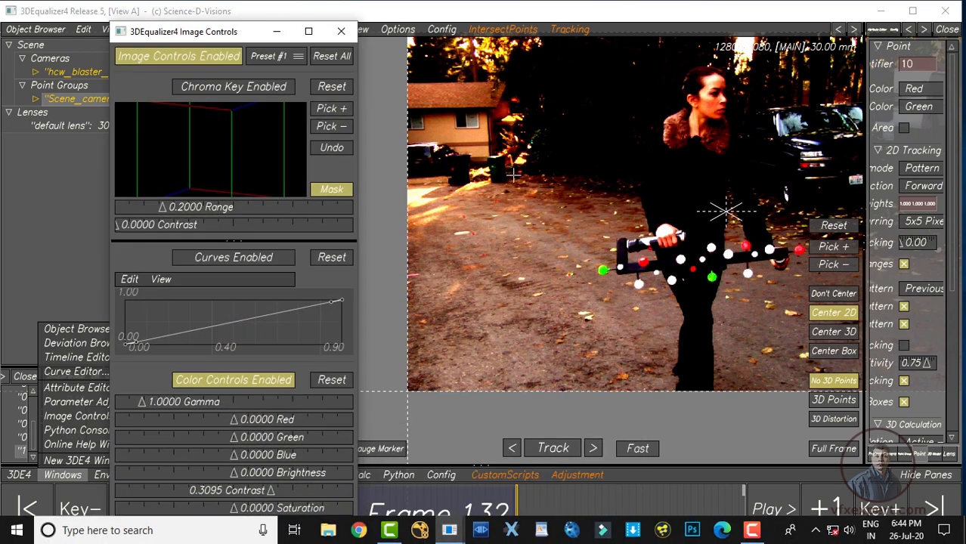
{"action": "left_click", "coordinate": [191, 53]}
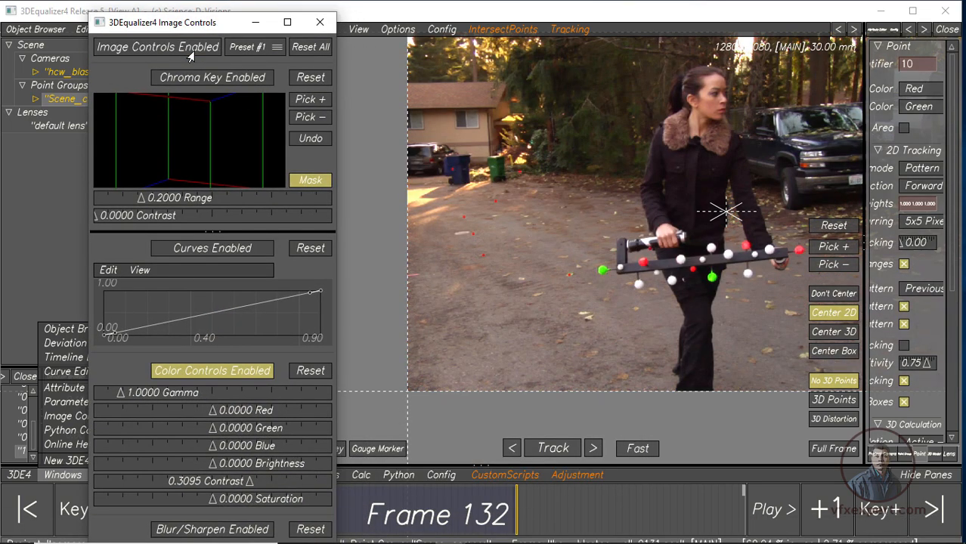
{"action": "left_click", "coordinate": [190, 53]}
{"action": "left_click", "coordinate": [190, 52]}
{"action": "left_click", "coordinate": [180, 48]}
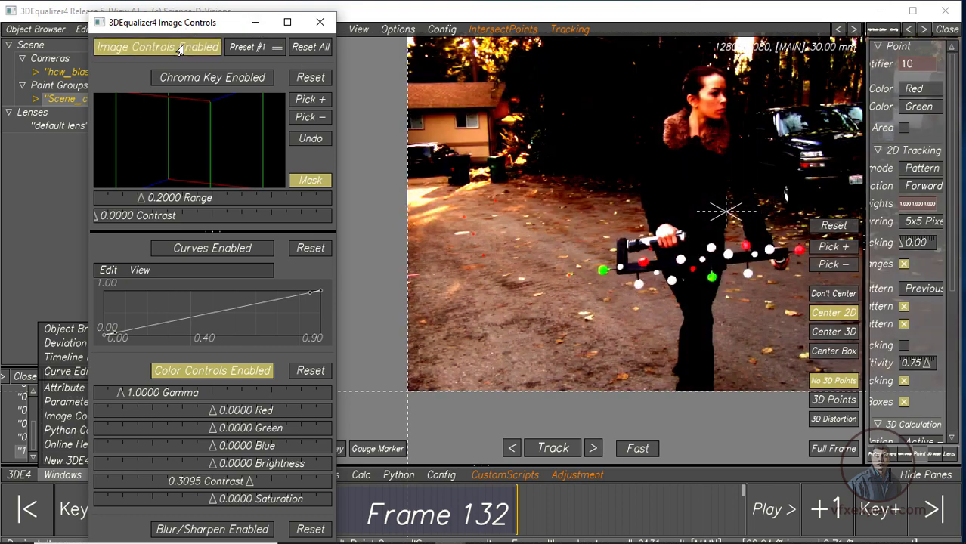
{"action": "left_click", "coordinate": [180, 48]}
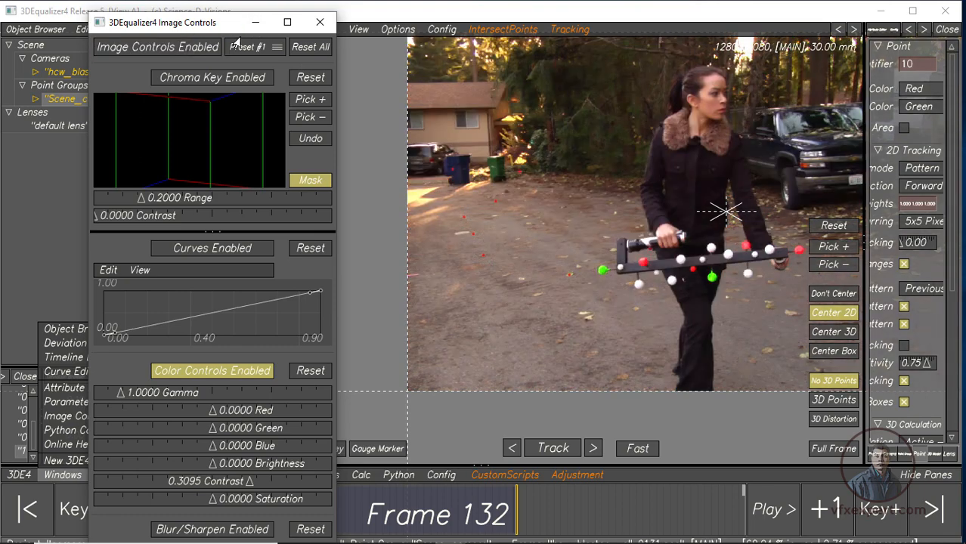
{"action": "left_click", "coordinate": [256, 22]}
- At frame 232, add tracking point 12 on a ground detail near the leaves and the blue bin, and track it backward
{"action": "left_click", "coordinate": [505, 268]}
{"action": "middle_click_drag", "start_coordinate": [504, 269], "coordinate": [461, 257]}
{"action": "mouse_move", "coordinate": [643, 298]}
{"action": "right_mouse_down"}
{"action": "mouse_move", "coordinate": [663, 317]}
{"action": "mouse_move", "coordinate": [643, 298]}
{"action": "right_mouse_up"}
{"action": "middle_click_drag", "start_coordinate": [642, 298], "coordinate": [496, 332]}
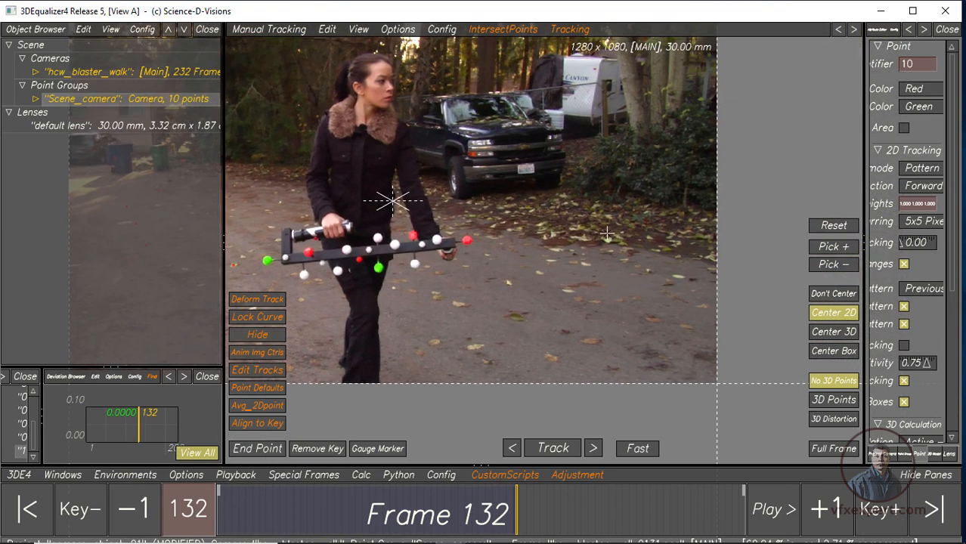
{"action": "right_click_drag", "start_coordinate": [607, 235], "coordinate": [636, 279]}
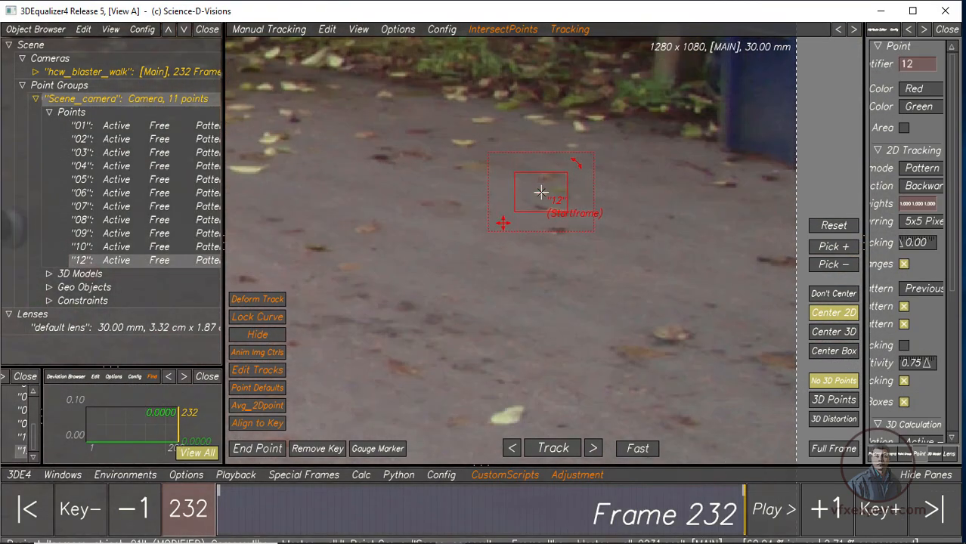
{"action": "left_click", "coordinate": [552, 449]}
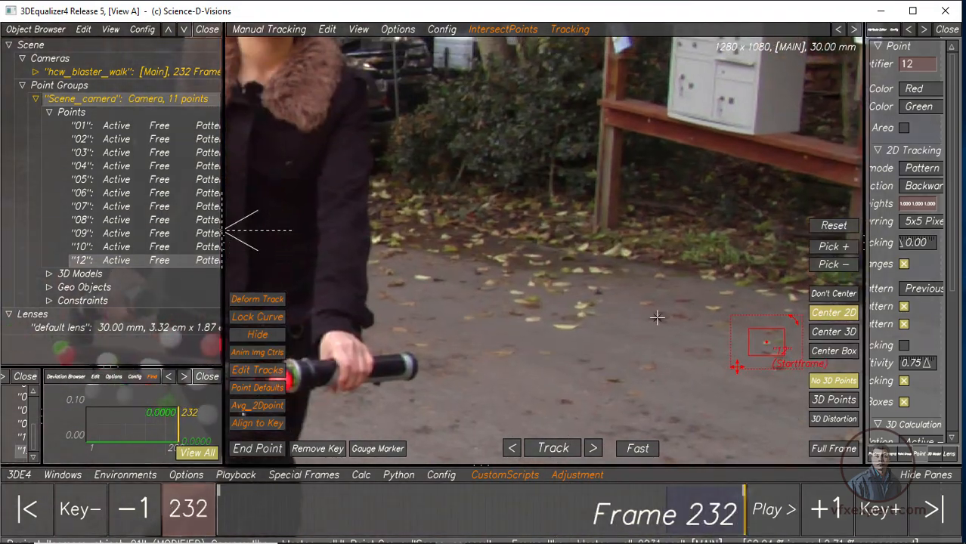
- At frame 232, add tracking point 13 on a dark spot on the ground near the fallen leaves and track it backward to frame 186
{"action": "left_click", "coordinate": [657, 318], "text": "ctrl"}
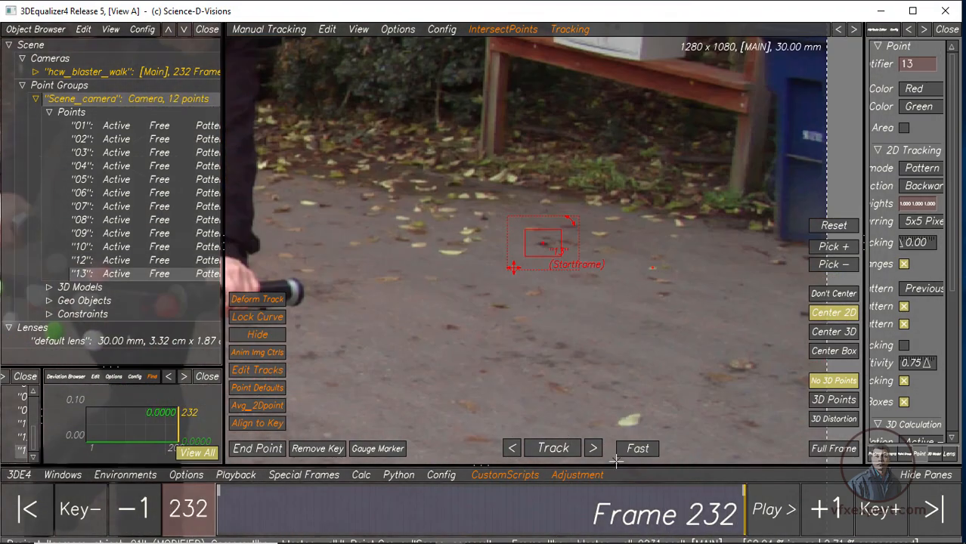
{"action": "left_click", "coordinate": [559, 451]}
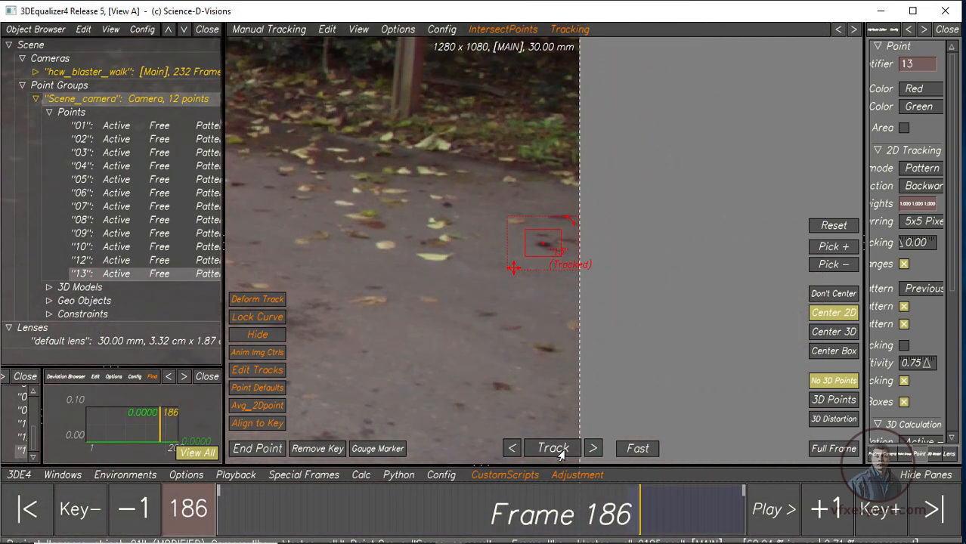
{"action": "left_click_drag", "start_coordinate": [639, 516], "coordinate": [642, 516]}
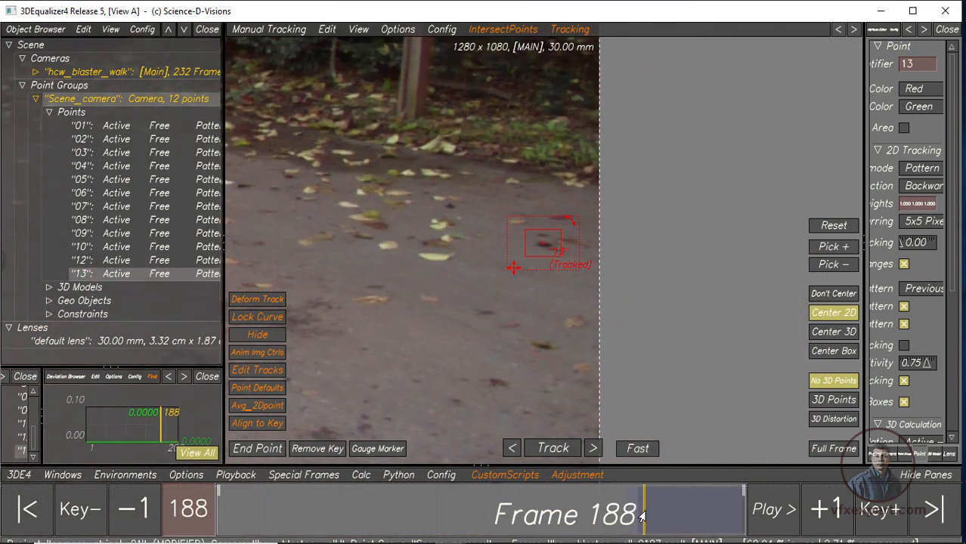
{"action": "left_click", "coordinate": [512, 450]}
{"action": "left_click", "coordinate": [512, 449]}
{"action": "scroll", "coordinate": [547, 317], "scroll_direction": "up", "scroll_amount": 2}
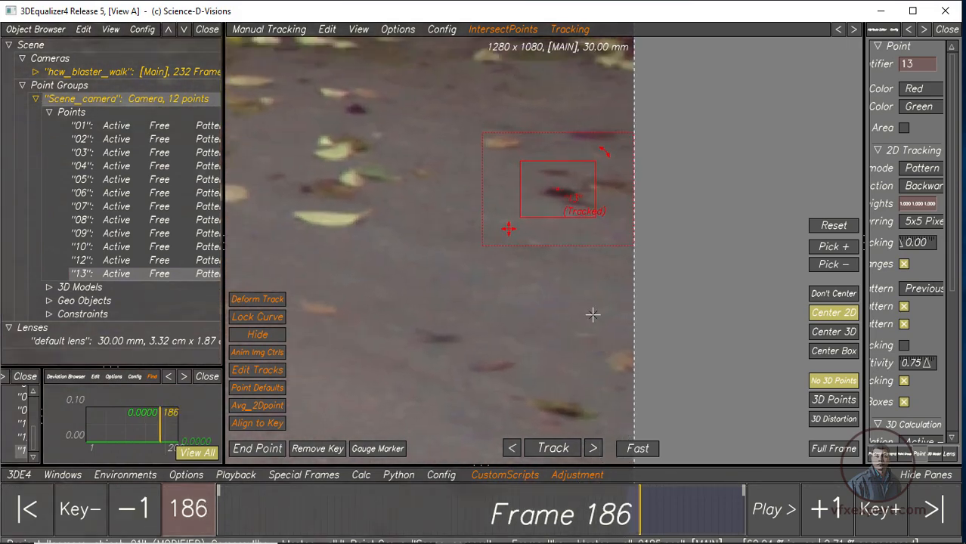
{"action": "scroll", "coordinate": [593, 315], "scroll_direction": "up", "scroll_amount": 2}
- Track point 13 backward frame by frame to frame 183, checking the pattern at the image edge
{"action": "left_click", "coordinate": [512, 449]}
{"action": "left_click", "coordinate": [511, 450]}
{"action": "left_click", "coordinate": [512, 449]}
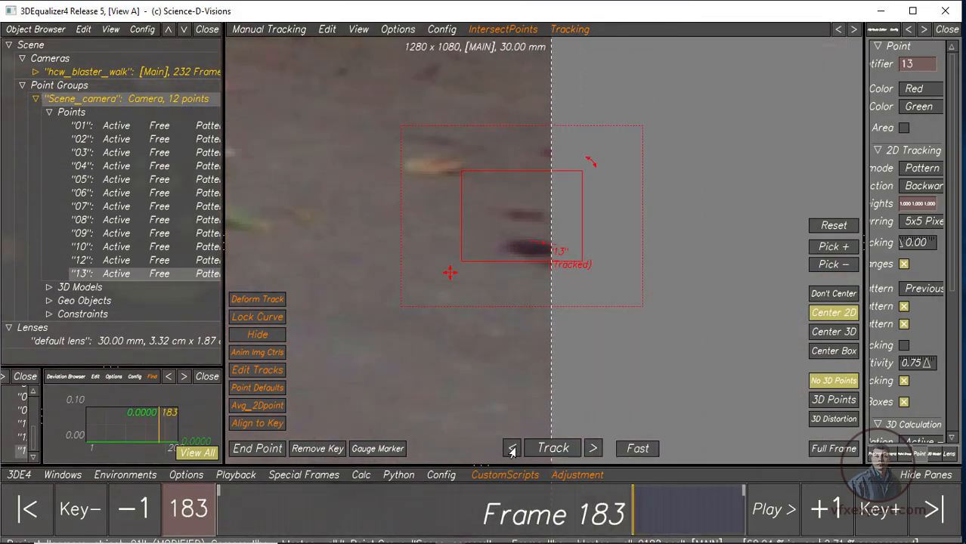
{"action": "key", "text": "Right"}
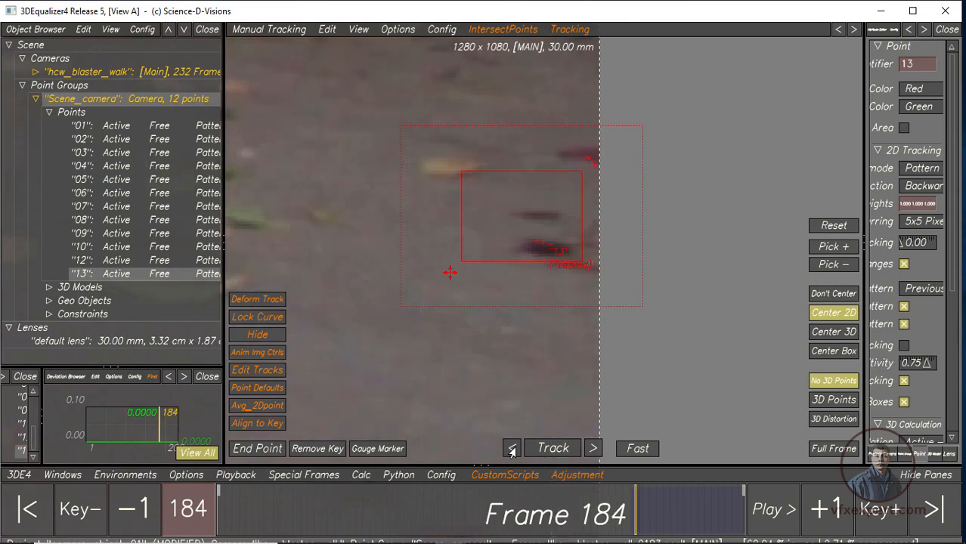
{"action": "left_click", "coordinate": [512, 449]}
{"action": "key", "text": "Right"}
{"action": "left_click", "coordinate": [511, 449]}
{"action": "key", "text": "Right"}
- At frame 1, add tracking point 14 on the small light spot on the ground beside the woman's arm and track it forward
{"action": "left_click_drag", "start_coordinate": [646, 528], "coordinate": [219, 522]}
{"action": "scroll", "coordinate": [642, 311], "scroll_direction": "up", "scroll_amount": 3}
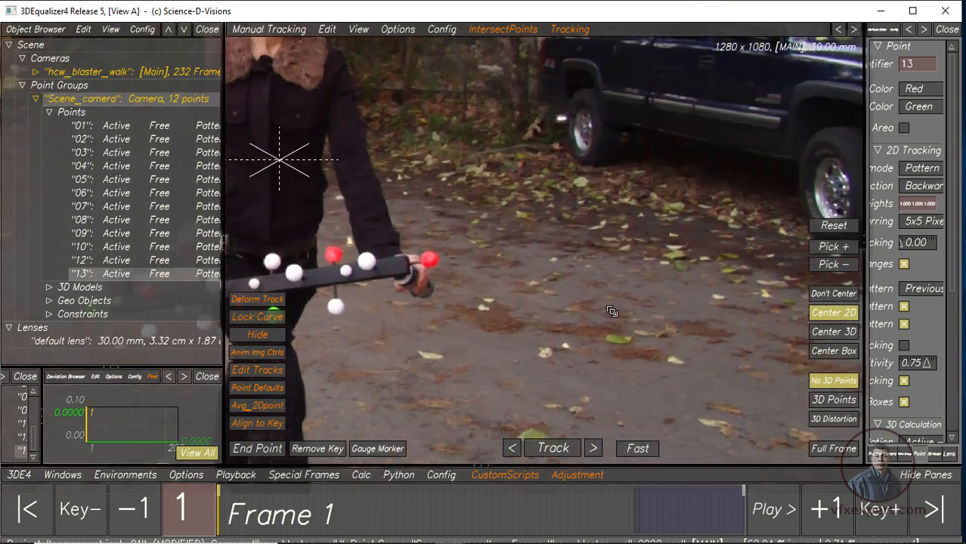
{"action": "scroll", "coordinate": [589, 261], "scroll_direction": "up", "scroll_amount": 1}
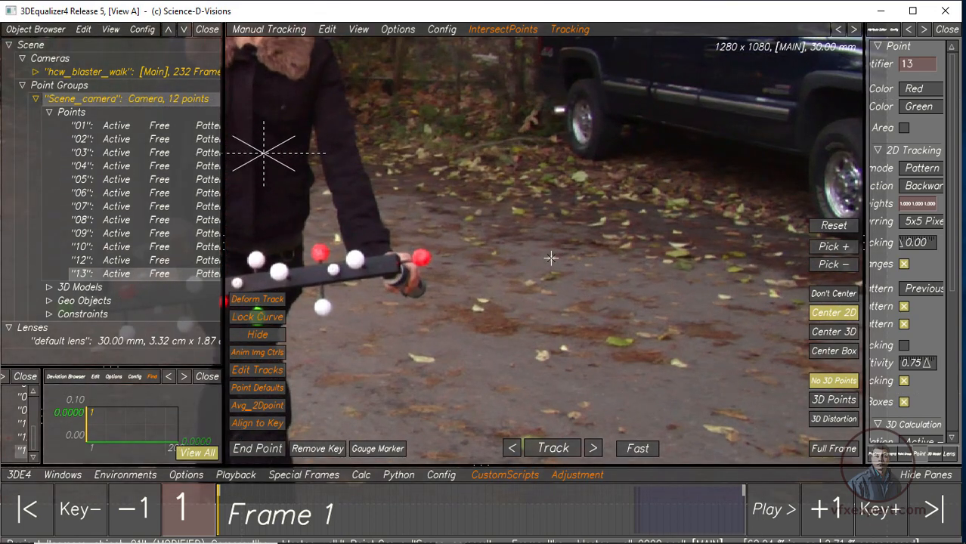
{"action": "left_click", "coordinate": [551, 259], "text": "ctrl"}
{"action": "left_click", "coordinate": [546, 453]}
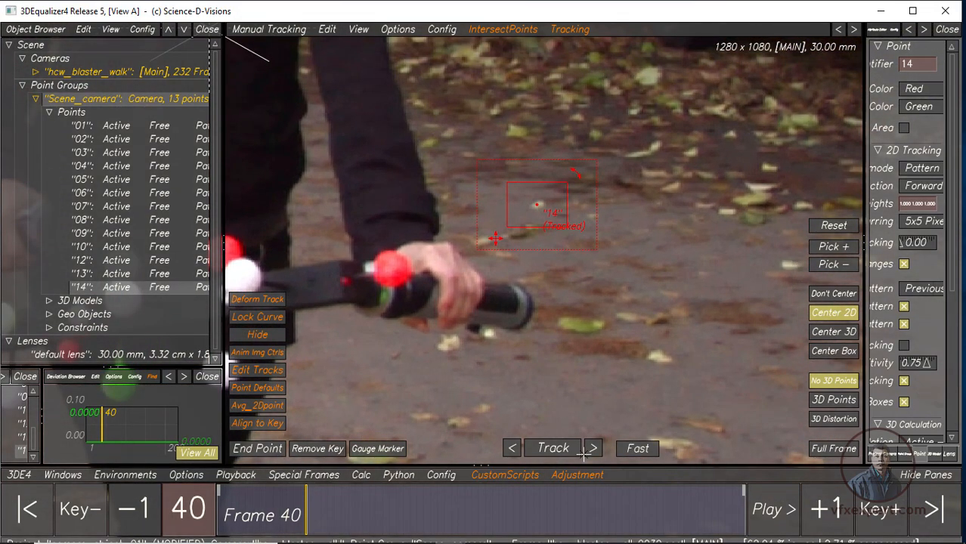
- Continue tracking point 14 forward frame by frame to frame 67
{"action": "left_click", "coordinate": [592, 449]}
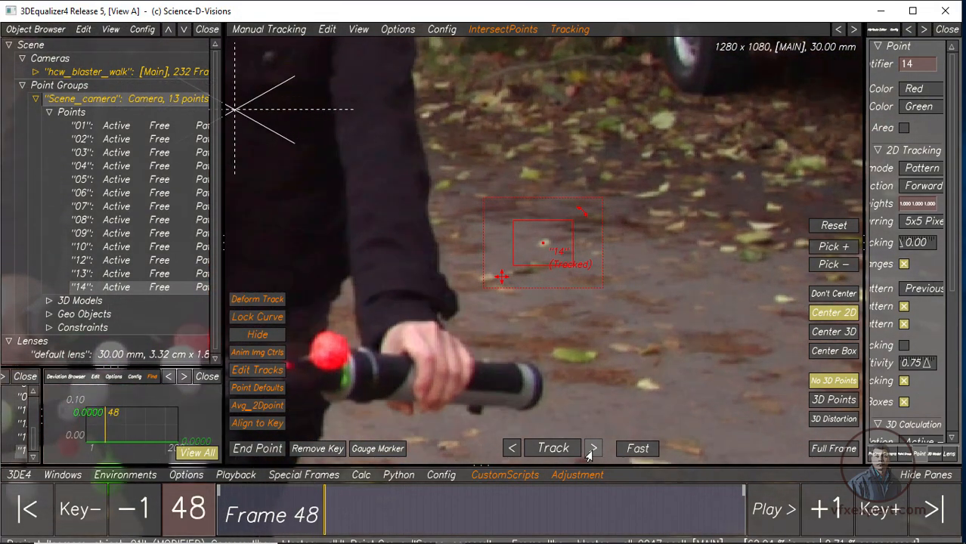
{"action": "left_click", "coordinate": [589, 454]}
{"action": "left_click", "coordinate": [589, 453]}
{"action": "left_click", "coordinate": [589, 454]}
{"action": "left_click", "coordinate": [589, 454]}
{"action": "left_click", "coordinate": [590, 453]}
{"action": "left_click", "coordinate": [589, 454]}
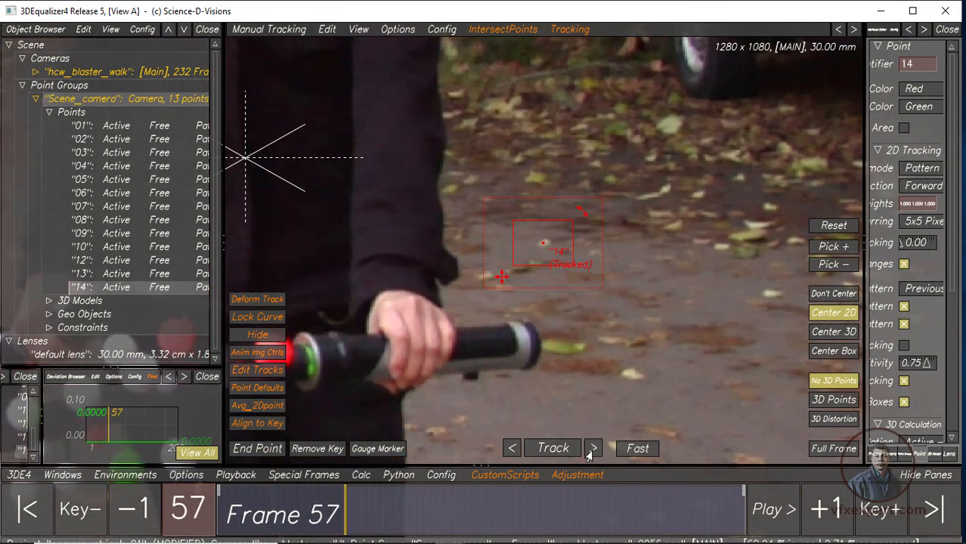
{"action": "left_click", "coordinate": [589, 454]}
{"action": "left_click", "coordinate": [589, 454]}
{"action": "left_click", "coordinate": [589, 453]}
{"action": "left_click", "coordinate": [589, 454]}
{"action": "left_click", "coordinate": [589, 454]}
{"action": "left_click", "coordinate": [589, 454]}
{"action": "left_click", "coordinate": [589, 454]}
{"action": "left_click", "coordinate": [589, 454]}
{"action": "left_click", "coordinate": [589, 454]}
{"action": "left_click", "coordinate": [589, 453]}
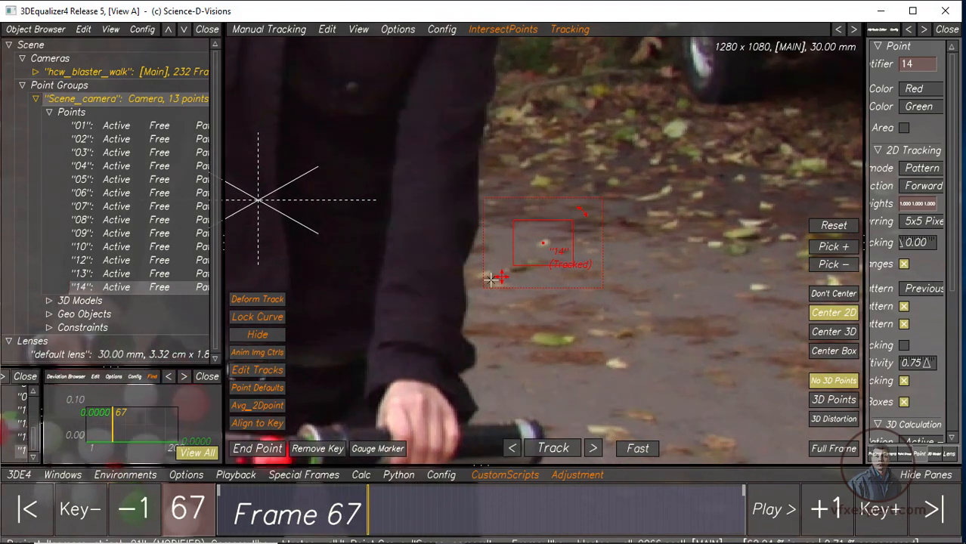
- At frame 67, shift point 14's pattern area away from the woman's arm, track it forward frame by frame and end it at frame 72
{"action": "left_click_drag", "start_coordinate": [503, 276], "coordinate": [527, 266]}
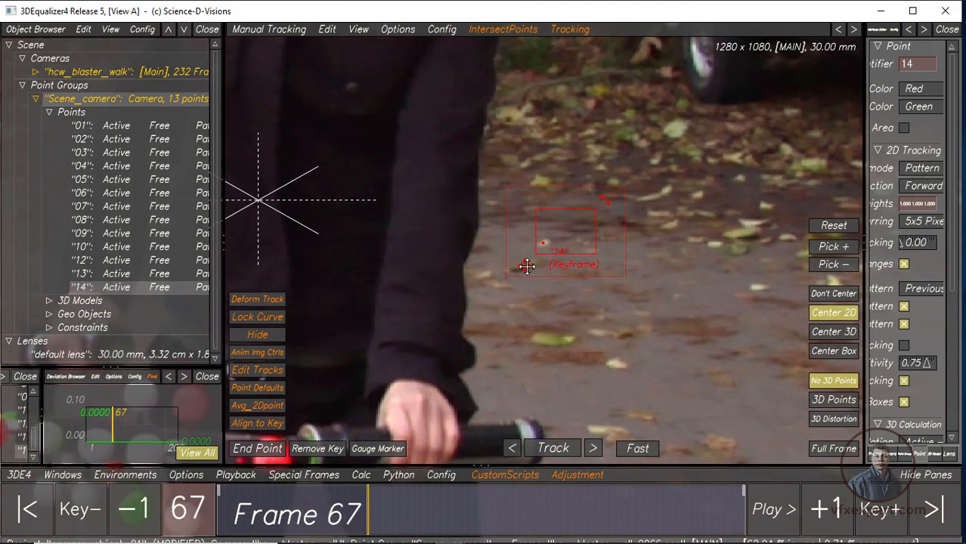
{"action": "left_click", "coordinate": [590, 453]}
{"action": "left_click", "coordinate": [590, 452]}
{"action": "left_click", "coordinate": [590, 452]}
{"action": "left_click", "coordinate": [590, 452]}
{"action": "left_click", "coordinate": [590, 453]}
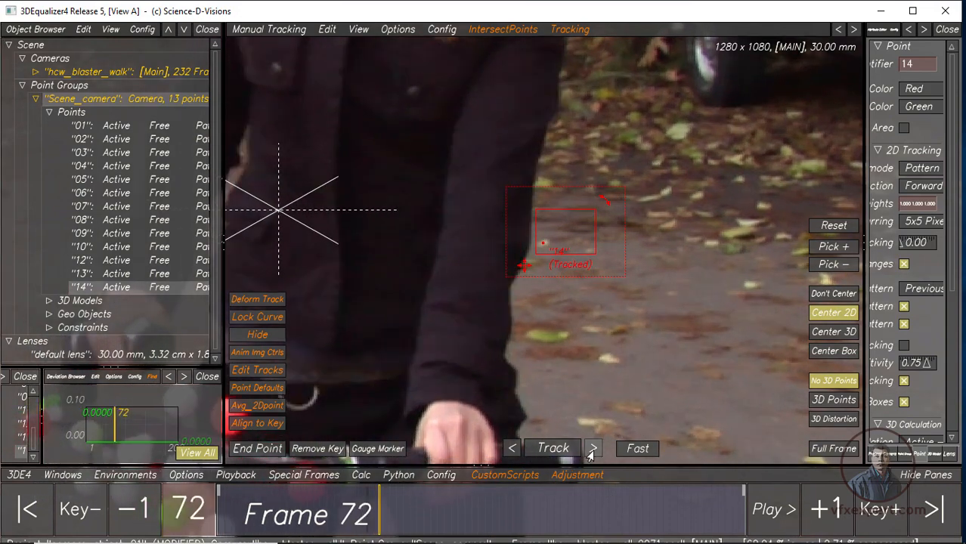
{"action": "left_click", "coordinate": [590, 453]}
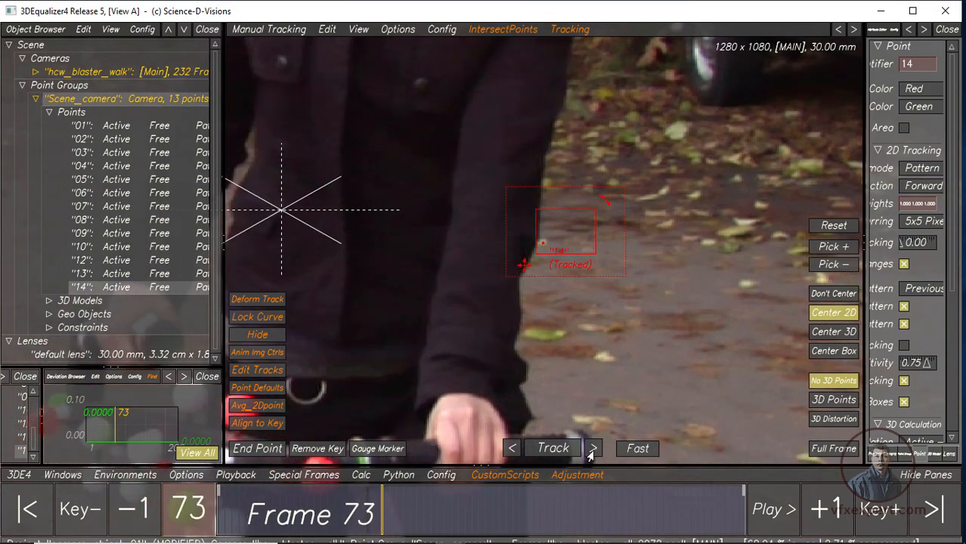
{"action": "key", "text": "Left"}
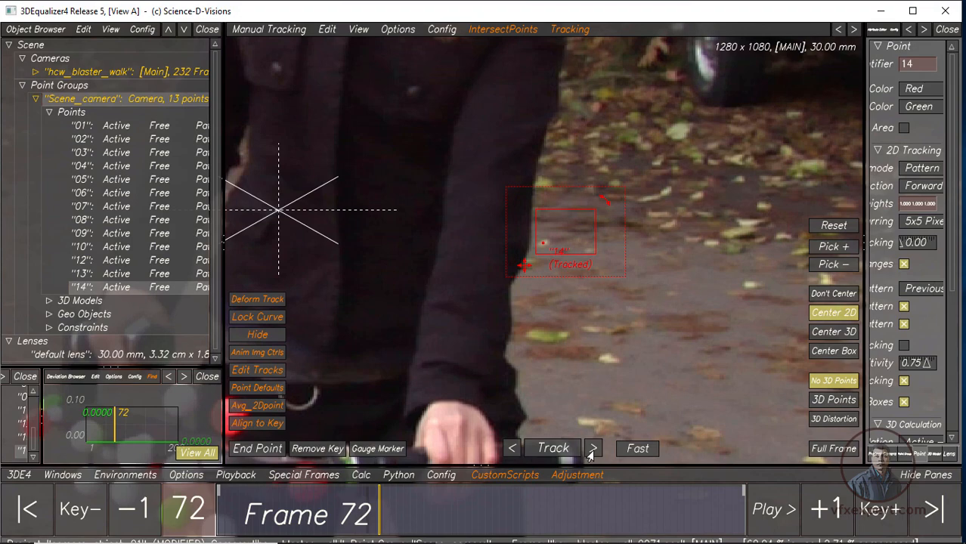
{"action": "left_click", "coordinate": [280, 451]}
- Return to frame 1, add tracking point 15 on the ground in front of the green bin and track it forward
{"action": "left_click_drag", "start_coordinate": [376, 522], "coordinate": [147, 507]}
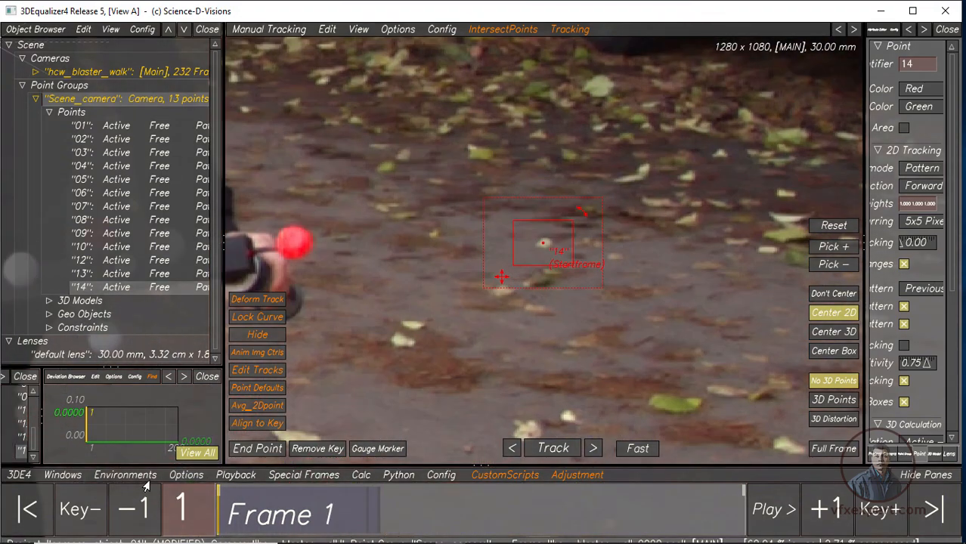
{"action": "scroll", "coordinate": [589, 268], "scroll_direction": "down", "scroll_amount": 5}
{"action": "scroll", "coordinate": [485, 319], "scroll_direction": "up", "scroll_amount": 3}
{"action": "left_click", "coordinate": [492, 245], "text": "ctrl"}
{"action": "left_click", "coordinate": [553, 448]}
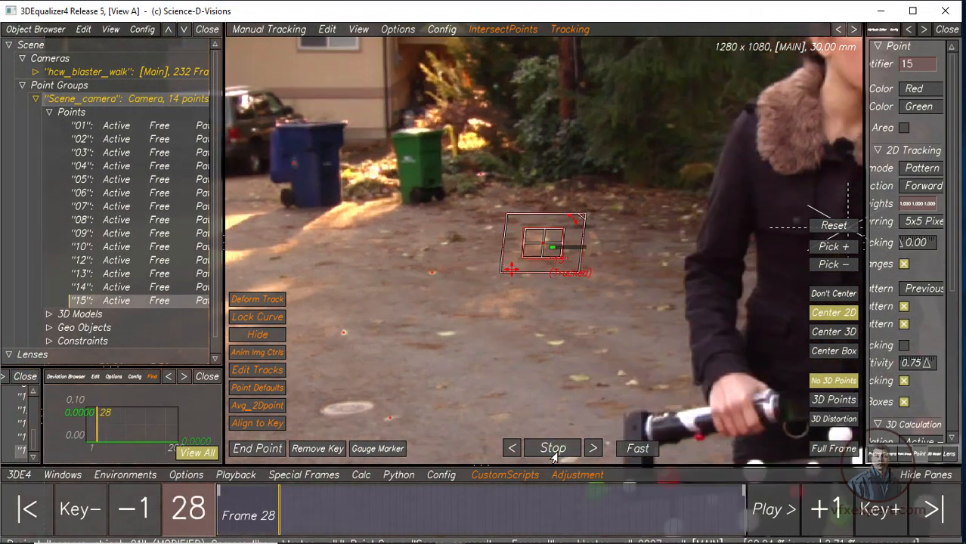
- At frame 1, add tracking point 16 on the house window's lower corner and track it forward
{"action": "scroll", "coordinate": [571, 227], "scroll_direction": "up", "scroll_amount": 2}
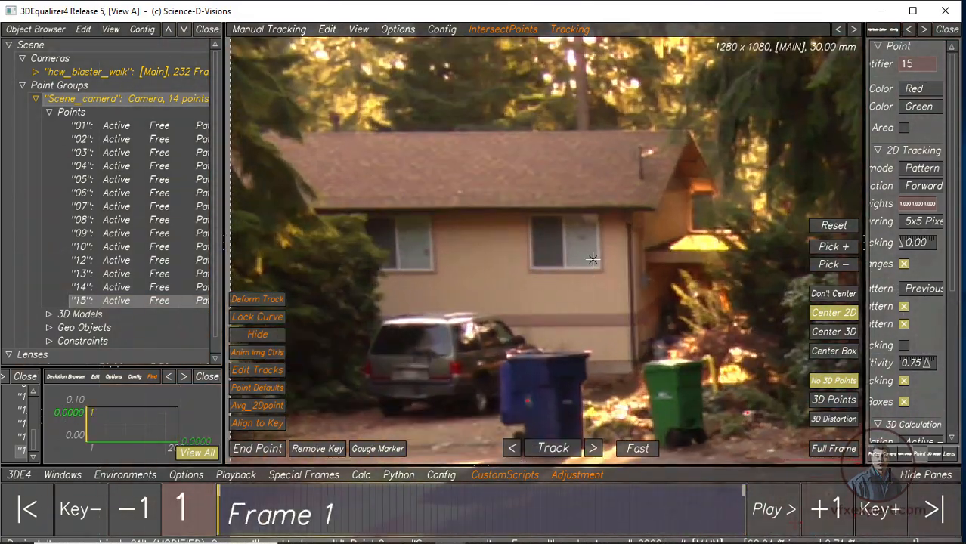
{"action": "scroll", "coordinate": [583, 237], "scroll_direction": "down", "scroll_amount": 2}
{"action": "left_click", "coordinate": [518, 261], "text": "ctrl"}
{"action": "left_click", "coordinate": [553, 448]}
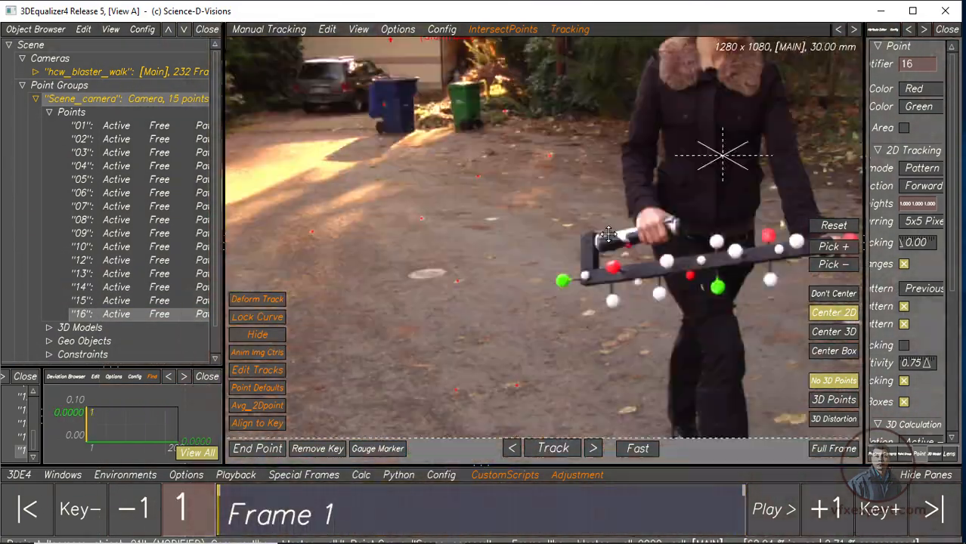
- At frame 1, add tracking point 17 on the small mark near the white oval patch on the ground and track it forward
{"action": "scroll", "coordinate": [488, 168], "scroll_direction": "up", "scroll_amount": 2}
{"action": "left_click", "coordinate": [485, 217], "text": "ctrl"}
{"action": "left_click", "coordinate": [555, 448]}
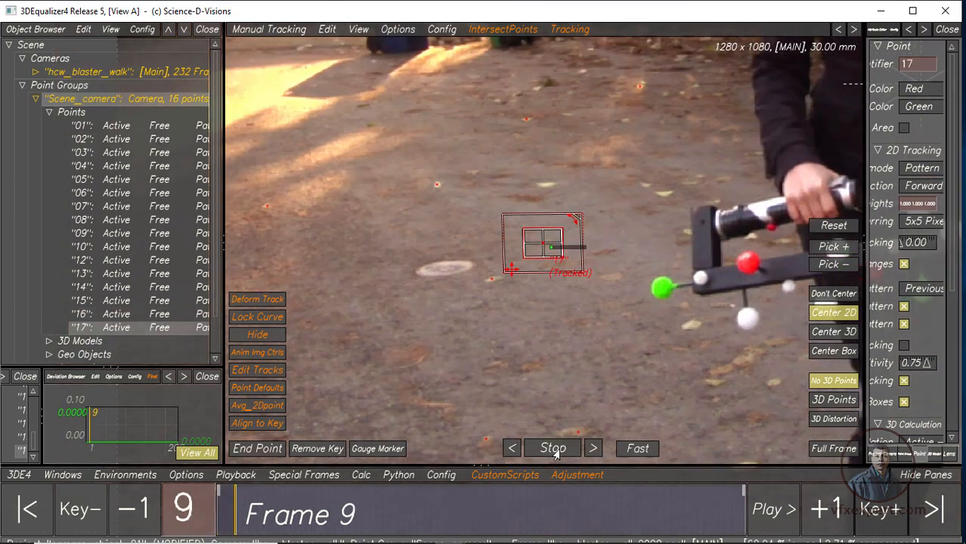
{"action": "left_click_drag", "start_coordinate": [581, 517], "coordinate": [220, 517]}
- Enable the image controls for the footage and set the contrast to 0.1667
{"action": "scroll", "coordinate": [524, 303], "scroll_direction": "up", "scroll_amount": 3}
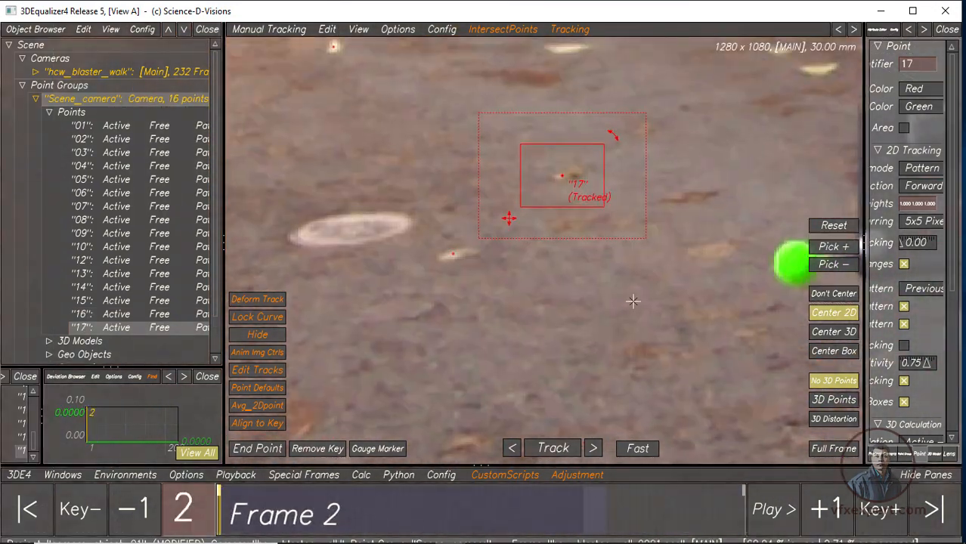
{"action": "left_click", "coordinate": [60, 475]}
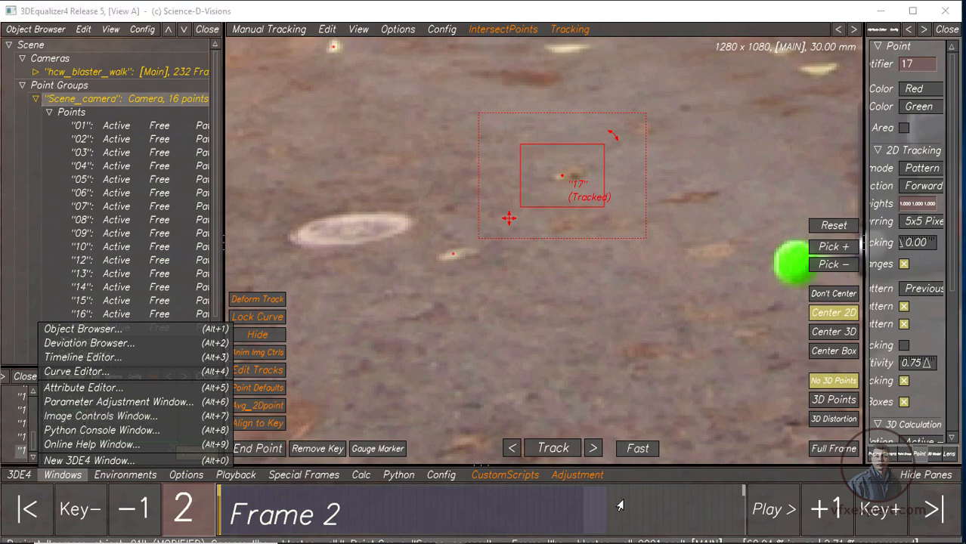
{"action": "mouse_move", "coordinate": [450, 530]}
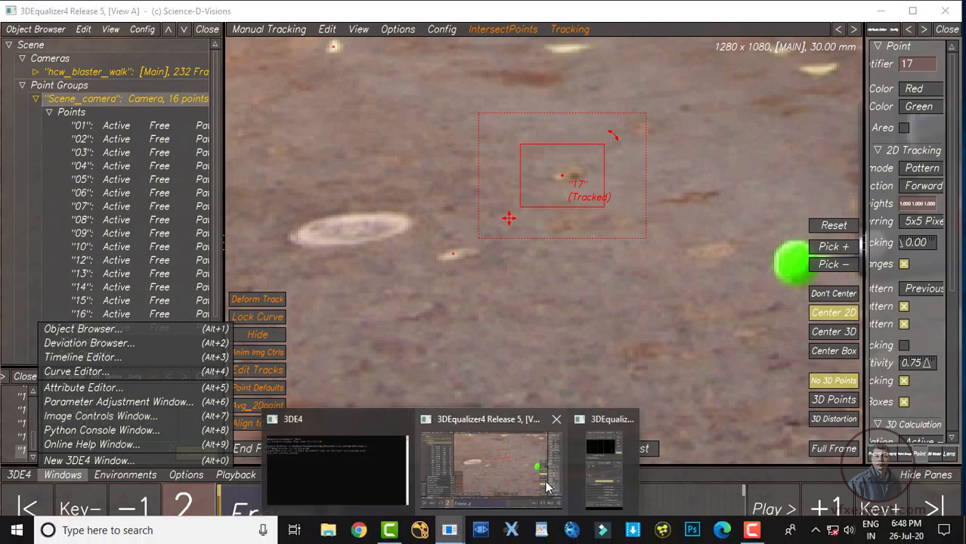
{"action": "left_click", "coordinate": [603, 482]}
{"action": "left_click", "coordinate": [152, 48]}
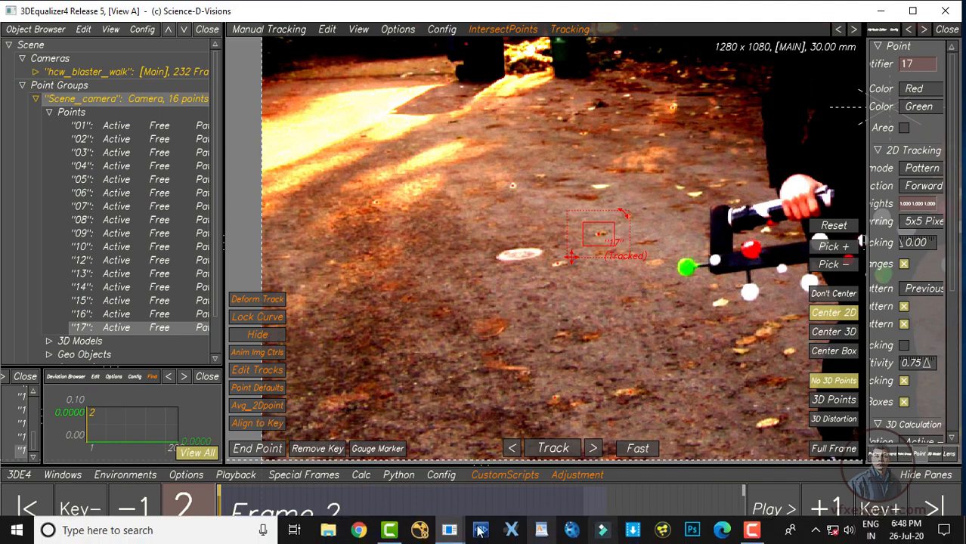
{"action": "mouse_move", "coordinate": [450, 530]}
{"action": "left_click", "coordinate": [595, 492]}
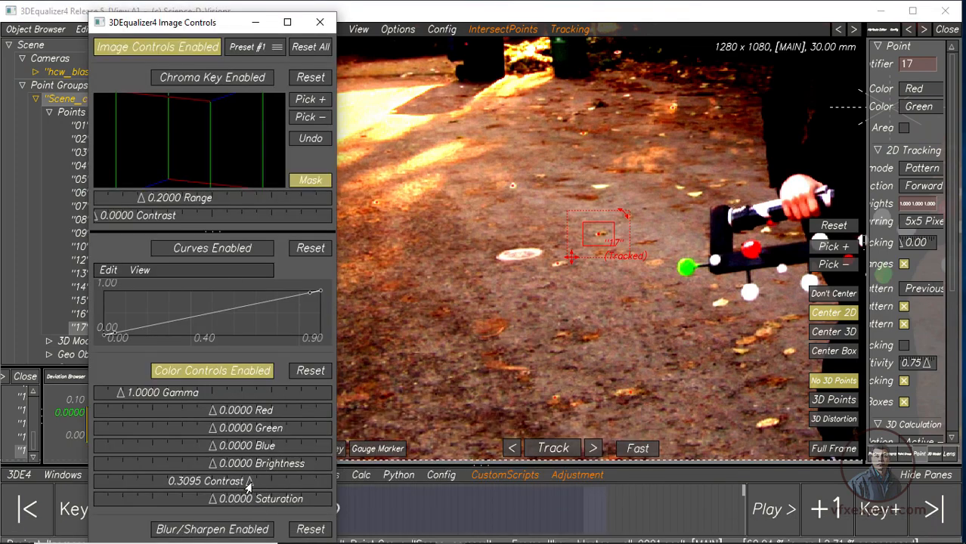
{"action": "left_click_drag", "start_coordinate": [248, 488], "coordinate": [233, 488]}
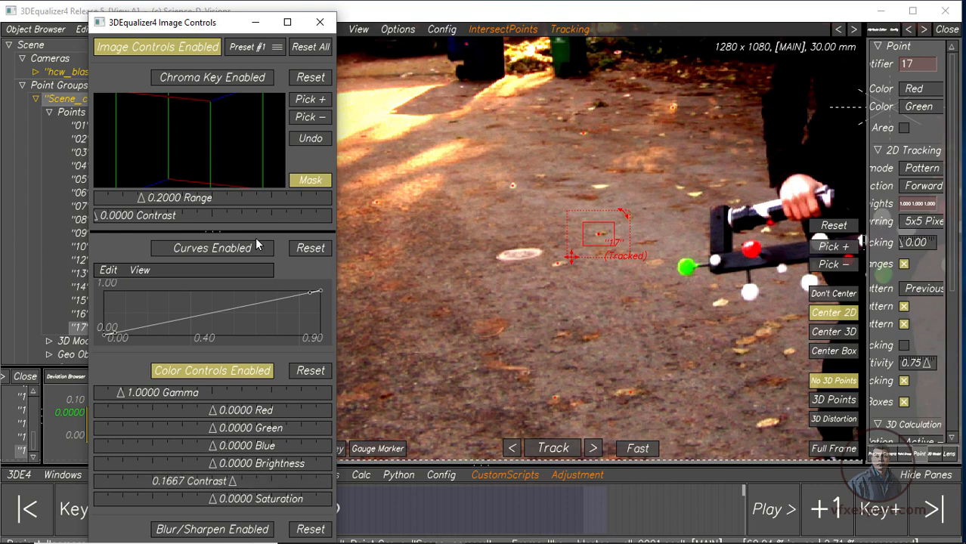
{"action": "left_click", "coordinate": [259, 23]}
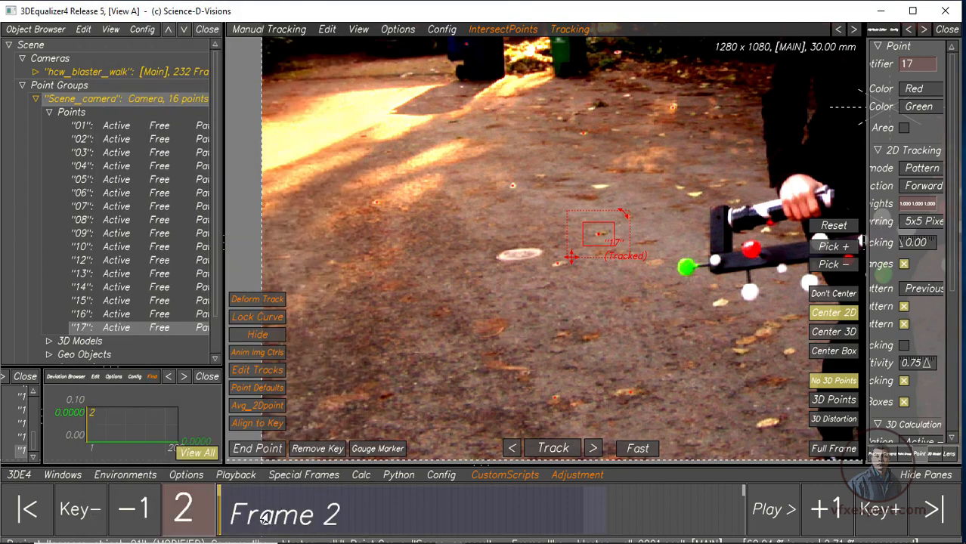
- End tracking point 17 at frame 154
{"action": "left_click_drag", "start_coordinate": [230, 518], "coordinate": [566, 499]}
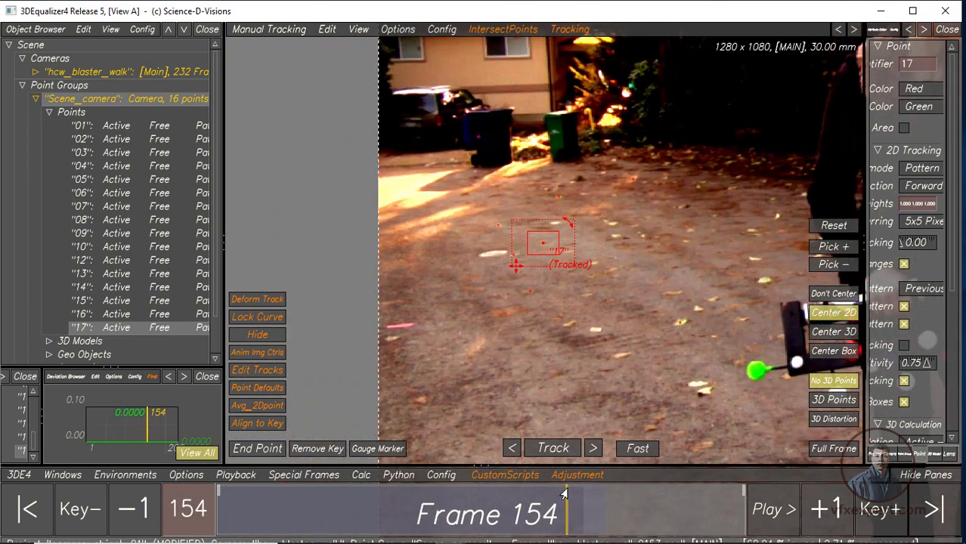
{"action": "left_click", "coordinate": [252, 450]}
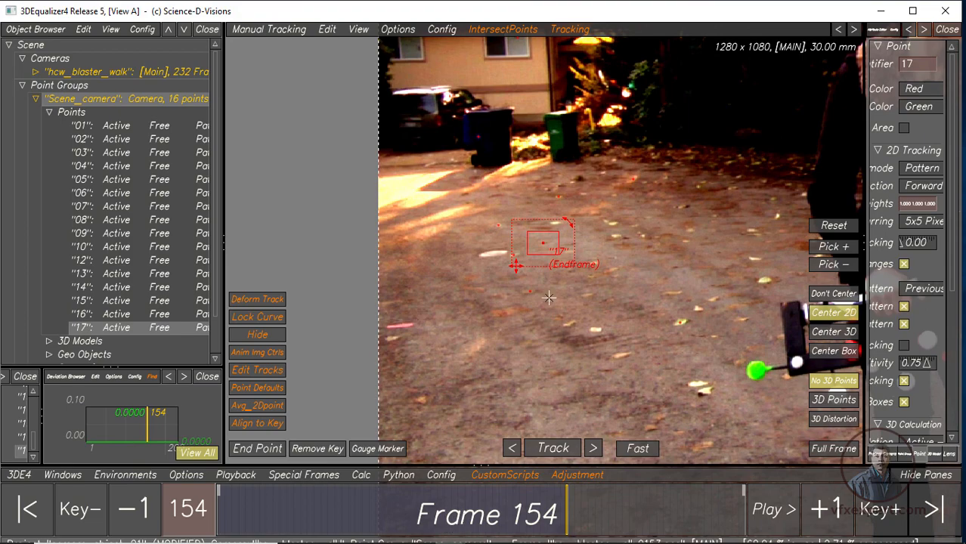
- At frame 1, add tracking point 18 on the ground beside the rig's upright end and track it forward
{"action": "scroll", "coordinate": [631, 276], "scroll_direction": "down", "scroll_amount": 3}
{"action": "middle_click_drag", "start_coordinate": [615, 297], "coordinate": [503, 275]}
{"action": "left_click_drag", "start_coordinate": [540, 521], "coordinate": [219, 515]}
{"action": "scroll", "coordinate": [638, 234], "scroll_direction": "up", "scroll_amount": 3}
{"action": "left_click", "coordinate": [600, 221], "text": "ctrl"}
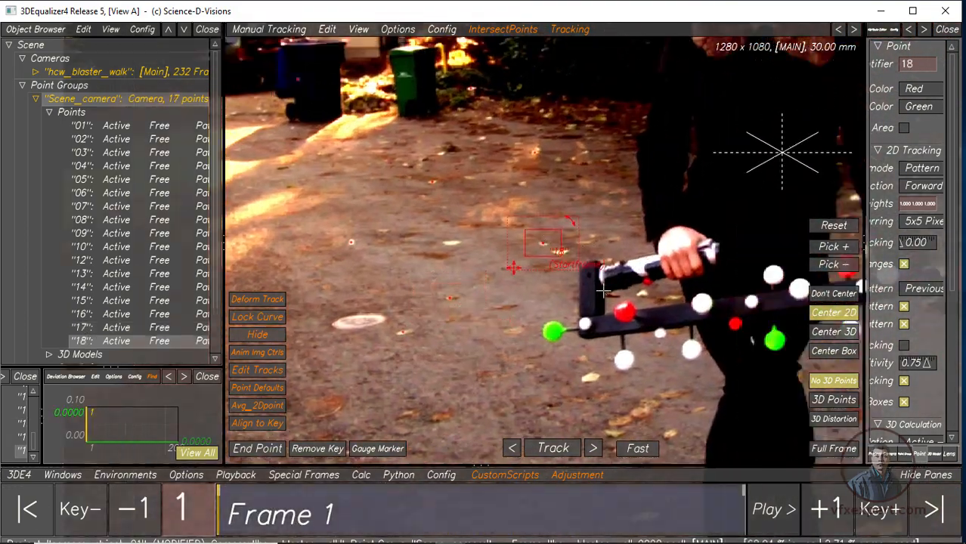
{"action": "scroll", "coordinate": [511, 265], "scroll_direction": "up", "scroll_amount": 3}
{"action": "left_click", "coordinate": [543, 449]}
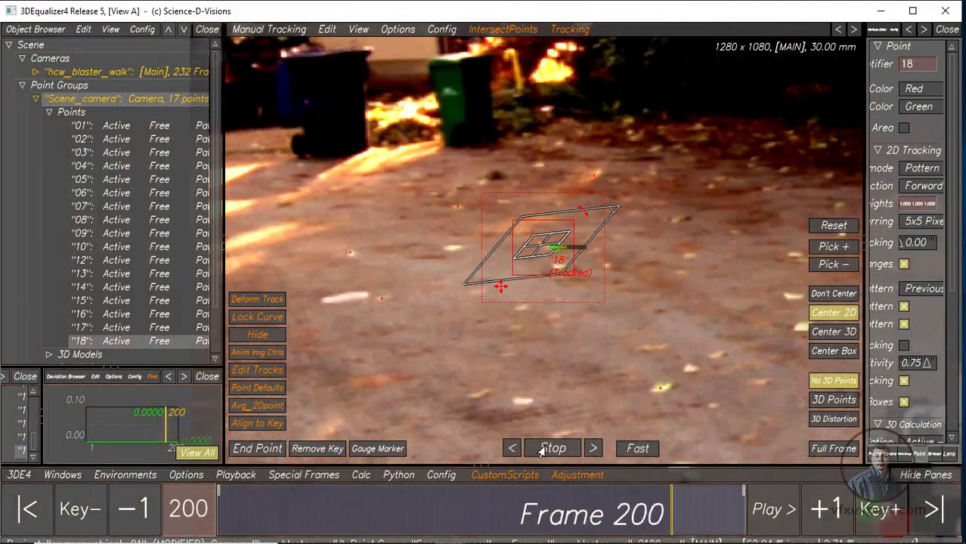
- At the last frame, add tracking point 19 on the ground beside the woman's arm, track it backward and end it at frame 168
{"action": "scroll", "coordinate": [666, 302], "scroll_direction": "down", "scroll_amount": 3}
{"action": "middle_click_drag", "start_coordinate": [706, 290], "coordinate": [663, 335]}
{"action": "scroll", "coordinate": [583, 262], "scroll_direction": "up", "scroll_amount": 2}
{"action": "left_click", "coordinate": [608, 231], "text": "ctrl"}
{"action": "left_click", "coordinate": [511, 448]}
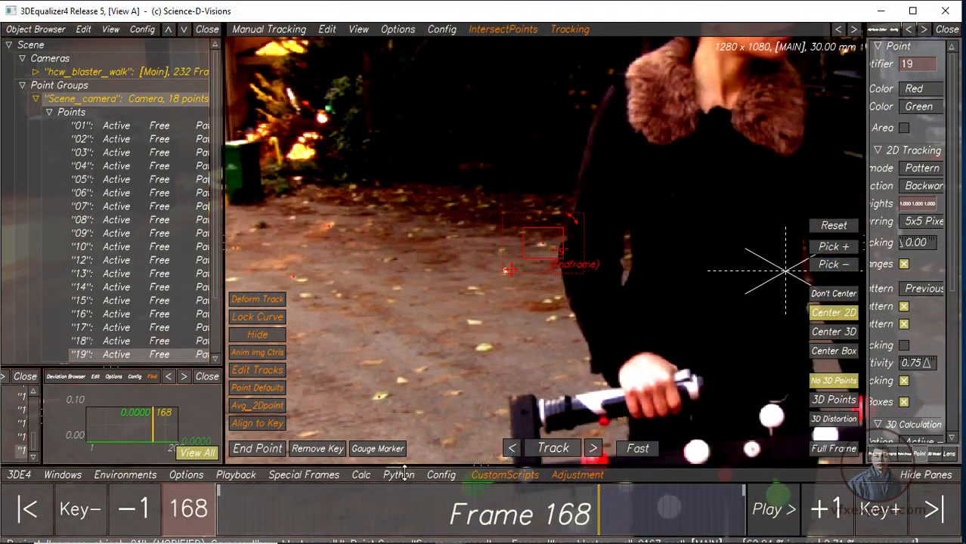
- At frame 113, add tracking point 20 on the dark ground spot below the fallen leaves and slightly enlarge its pattern area
{"action": "scroll", "coordinate": [512, 302], "scroll_direction": "down", "scroll_amount": 3}
{"action": "middle_click_drag", "start_coordinate": [587, 318], "coordinate": [330, 168]}
{"action": "left_click_drag", "start_coordinate": [330, 516], "coordinate": [474, 498]}
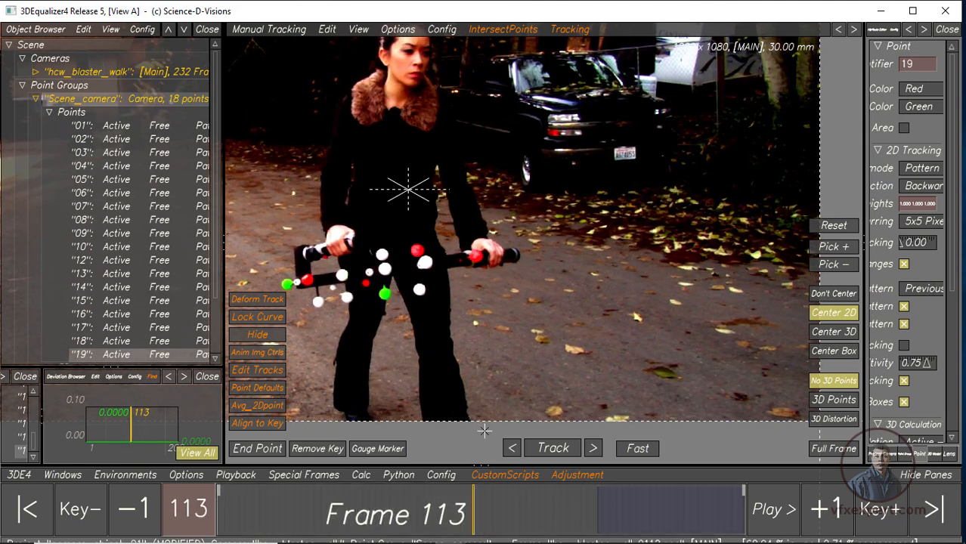
{"action": "middle_click_drag", "start_coordinate": [719, 294], "coordinate": [615, 270]}
{"action": "scroll", "coordinate": [618, 287], "scroll_direction": "up", "scroll_amount": 4}
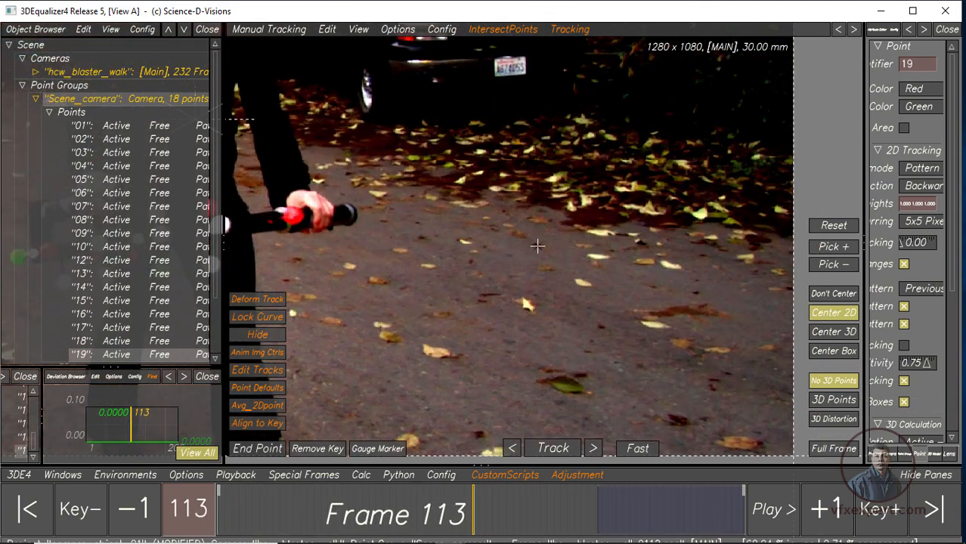
{"action": "left_click", "coordinate": [537, 245], "text": "ctrl"}
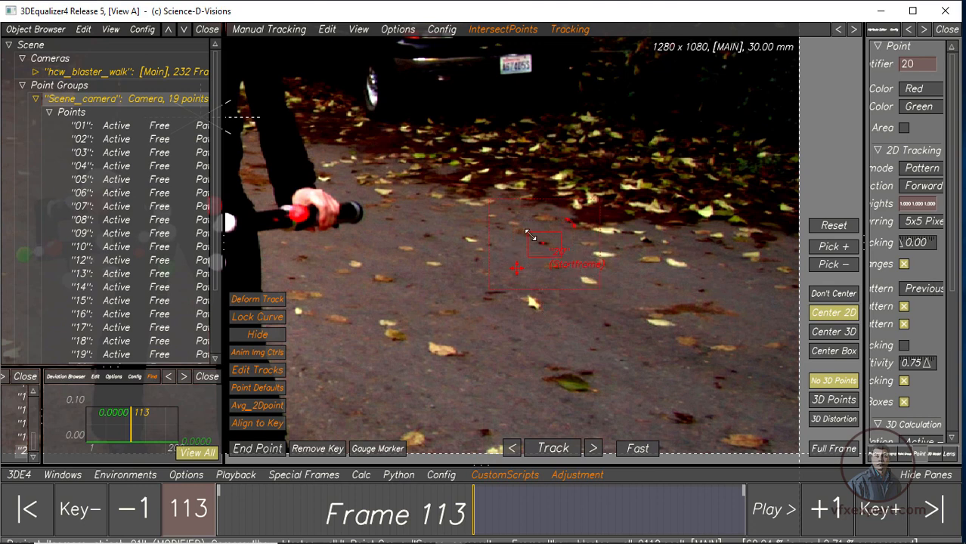
{"action": "left_click_drag", "start_coordinate": [525, 230], "coordinate": [524, 225]}
- Switch the tracking speed to Slow and track point 20 forward to frame 151
{"action": "left_click", "coordinate": [637, 449]}
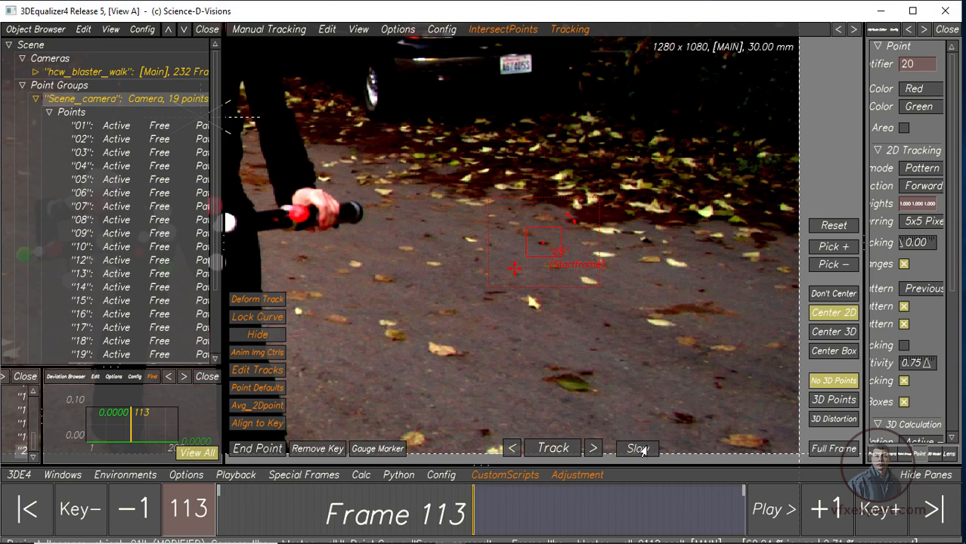
{"action": "left_click", "coordinate": [560, 449]}
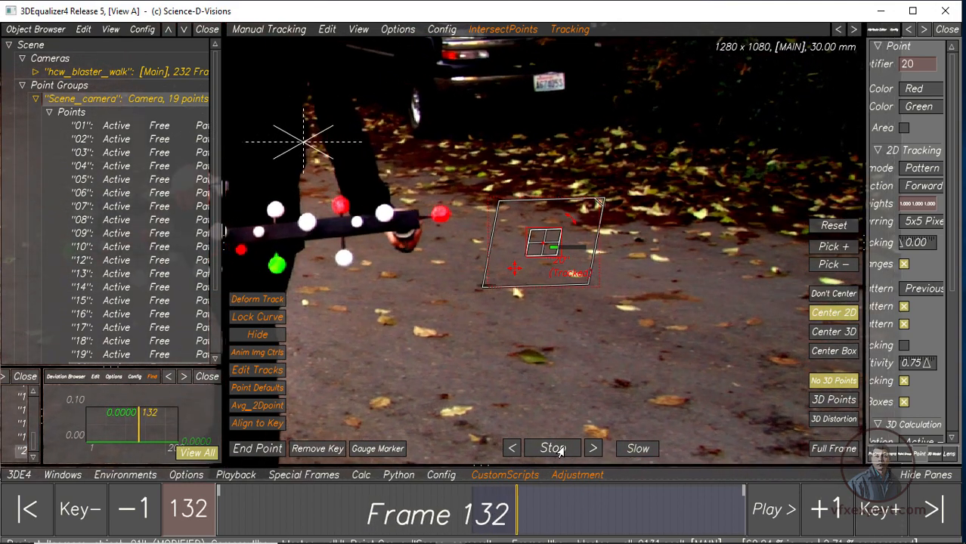
{"action": "left_click", "coordinate": [558, 450]}
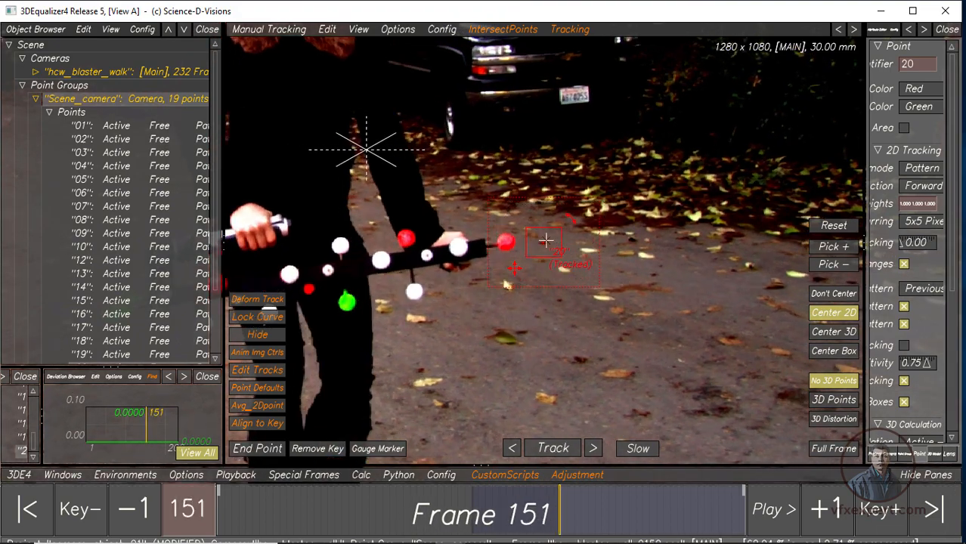
- With point 20's pattern area shifted clear of the rig's red ball, continue tracking forward and end the point at frame 206
{"action": "left_click", "coordinate": [593, 449]}
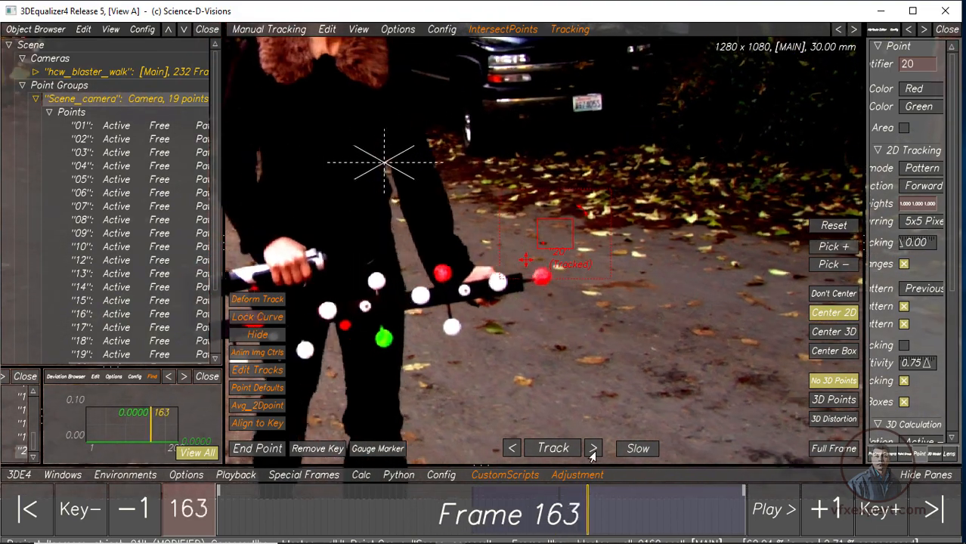
{"action": "left_click", "coordinate": [591, 453]}
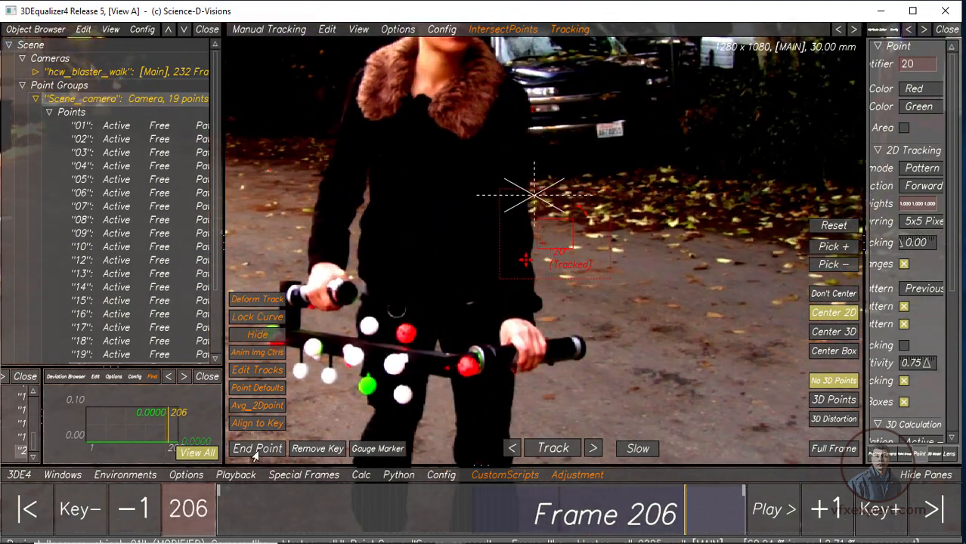
{"action": "left_click", "coordinate": [256, 451]}
- Return to frame 113 and set point 20's tracking direction to Backward Only
{"action": "left_click_drag", "start_coordinate": [685, 514], "coordinate": [471, 516]}
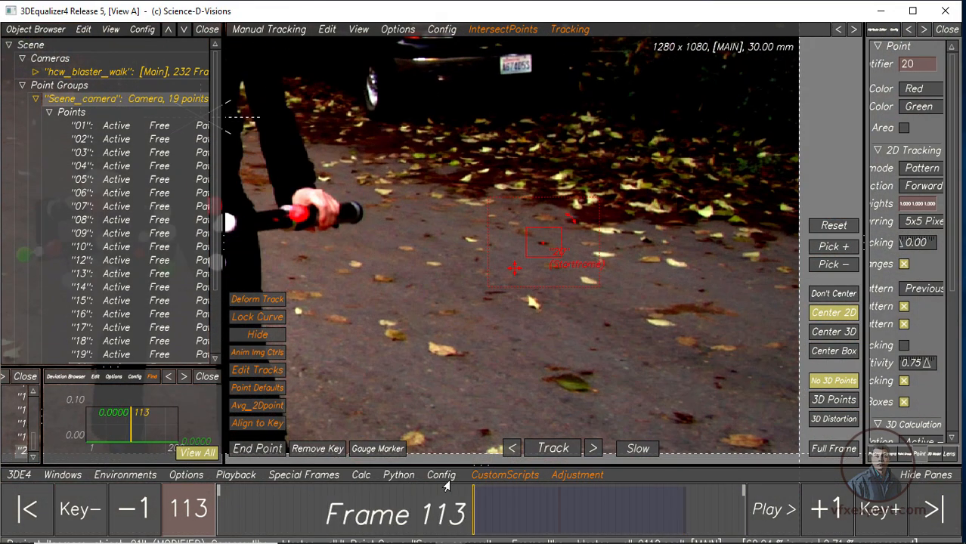
{"action": "scroll", "coordinate": [632, 372], "scroll_direction": "up", "scroll_amount": 3}
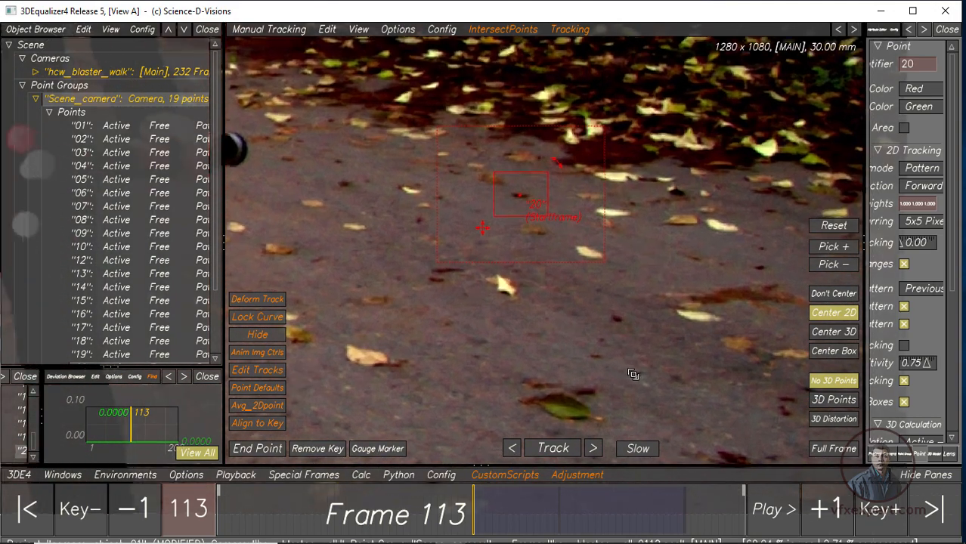
{"action": "left_click_drag", "start_coordinate": [465, 516], "coordinate": [470, 518]}
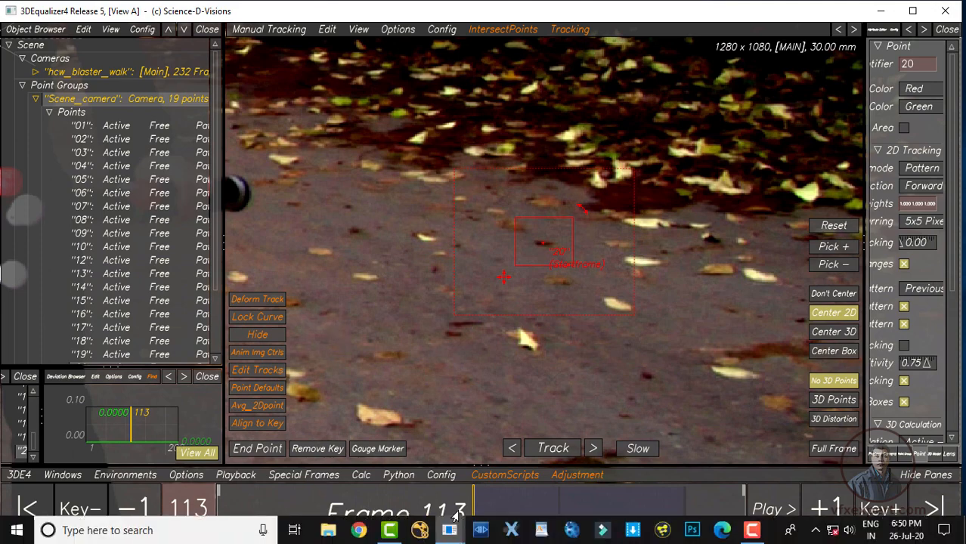
{"action": "scroll", "coordinate": [605, 325], "scroll_direction": "down", "scroll_amount": 2}
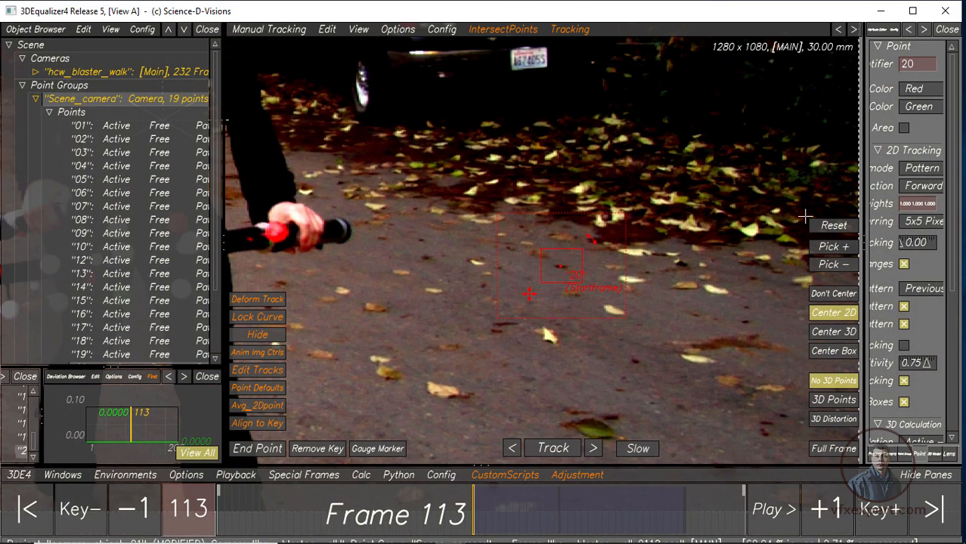
{"action": "left_click_drag", "start_coordinate": [863, 173], "coordinate": [691, 178]}
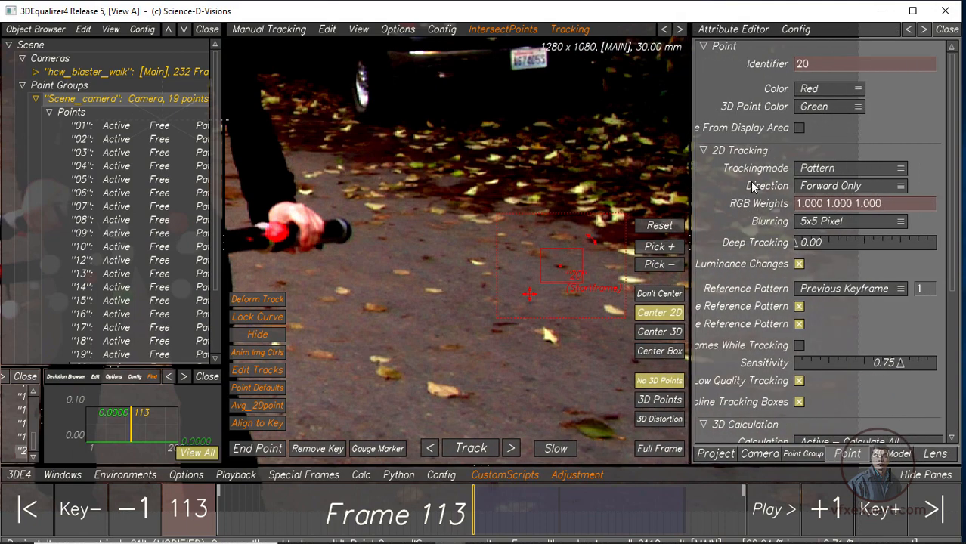
{"action": "left_click", "coordinate": [853, 189]}
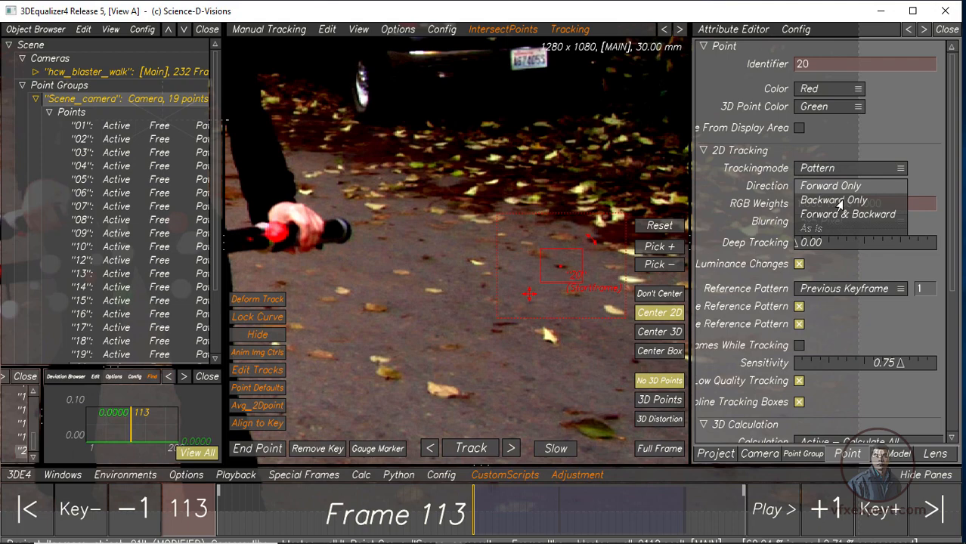
{"action": "left_click", "coordinate": [838, 201]}
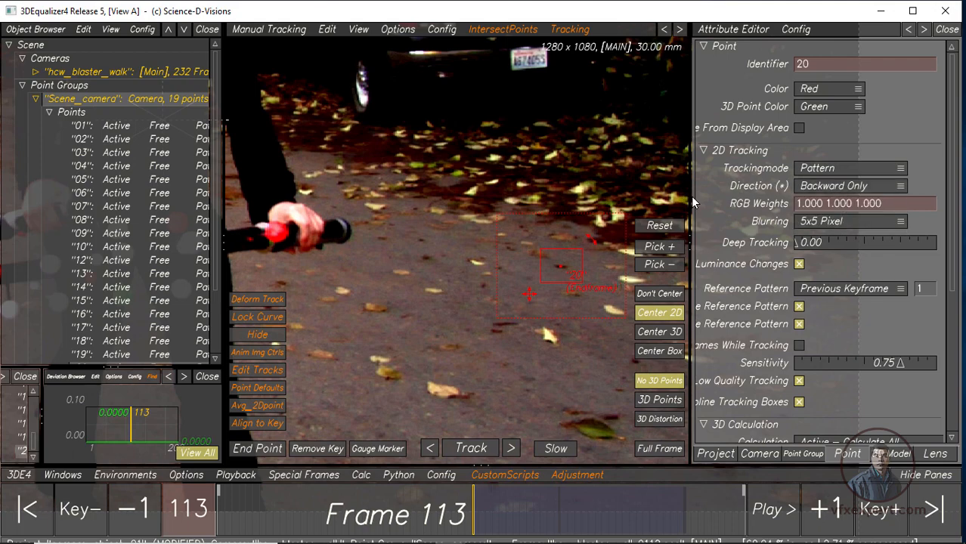
{"action": "left_click_drag", "start_coordinate": [692, 201], "coordinate": [761, 202]}
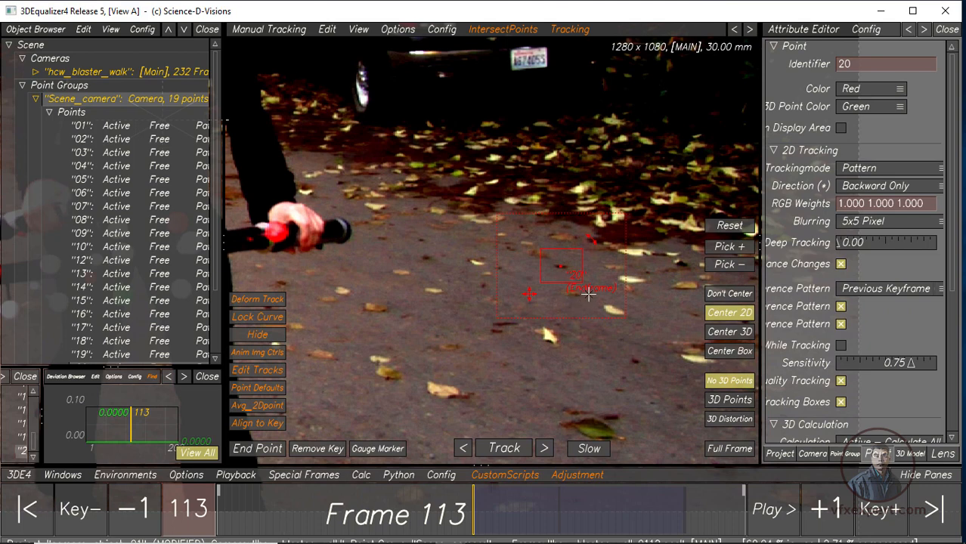
- Reopen point 20's range before frame 113, track it backward and end it at frame 83
{"action": "left_click", "coordinate": [265, 449]}
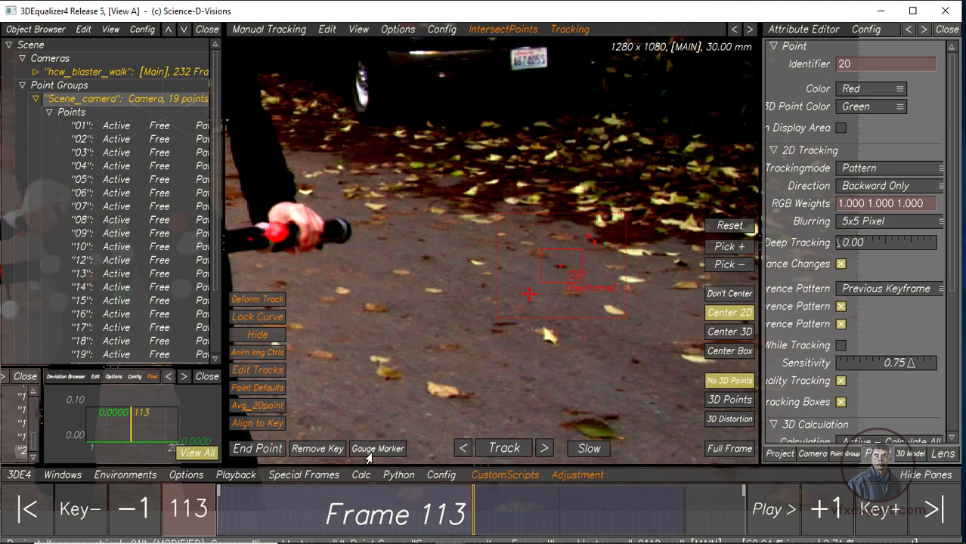
{"action": "left_click", "coordinate": [489, 449]}
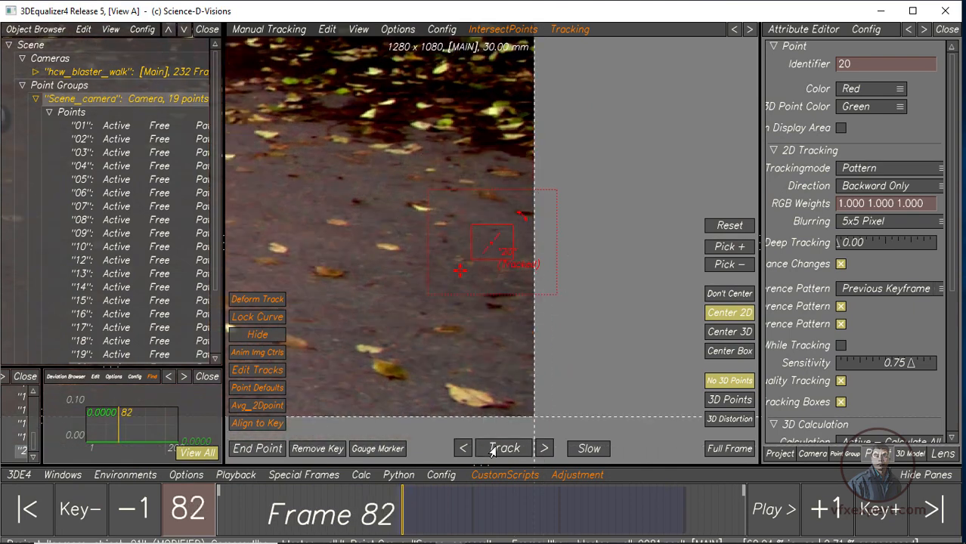
{"action": "key", "text": "Right"}
{"action": "key", "text": "Right"}
{"action": "key", "text": "Left"}
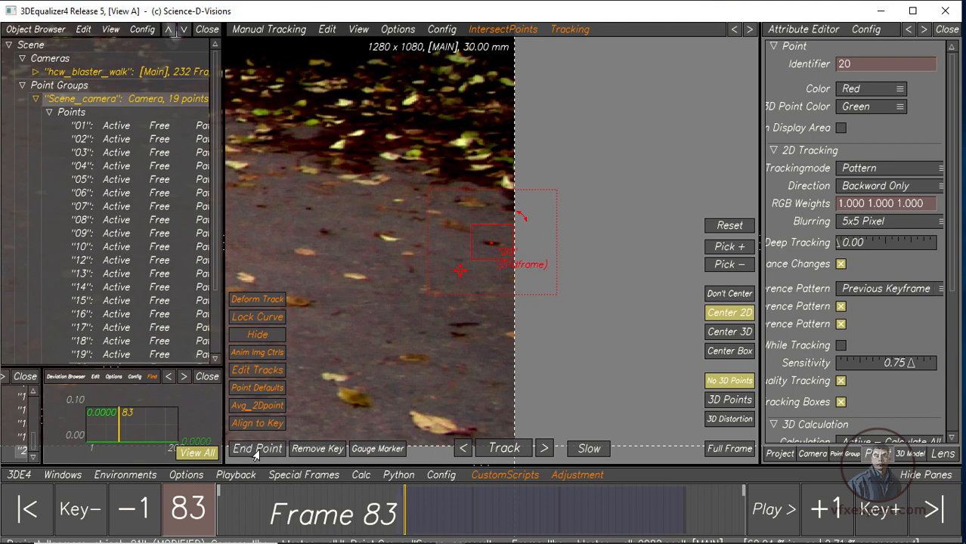
- Examine the ground at frame 166 and again around frame 113 for further trackable spots
{"action": "mouse_move", "coordinate": [407, 511]}
{"action": "left_mouse_down"}
{"action": "mouse_move", "coordinate": [730, 513]}
{"action": "mouse_move", "coordinate": [594, 512]}
{"action": "left_mouse_up"}
{"action": "scroll", "coordinate": [461, 270], "scroll_direction": "down", "scroll_amount": 5}
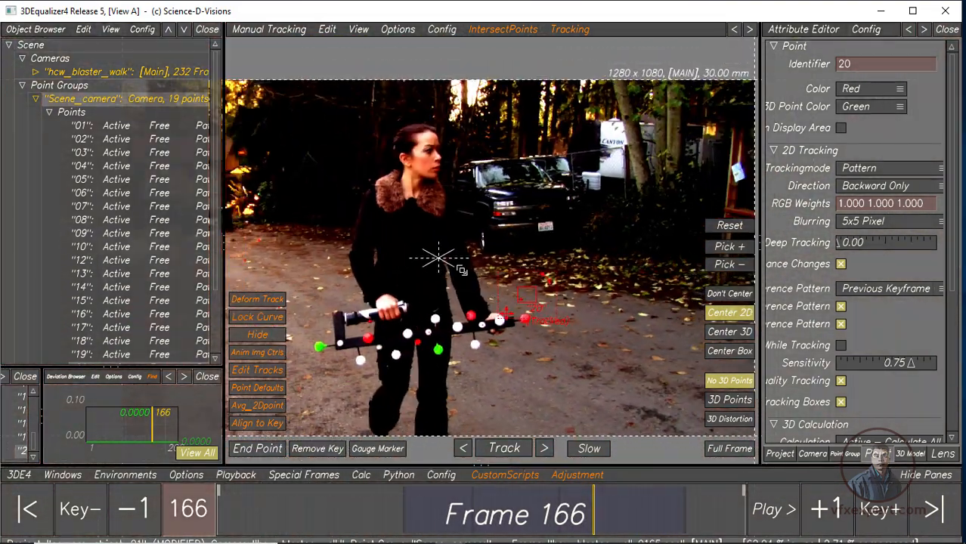
{"action": "right_click_drag", "start_coordinate": [461, 270], "coordinate": [438, 250]}
{"action": "middle_click_drag", "start_coordinate": [480, 387], "coordinate": [564, 315]}
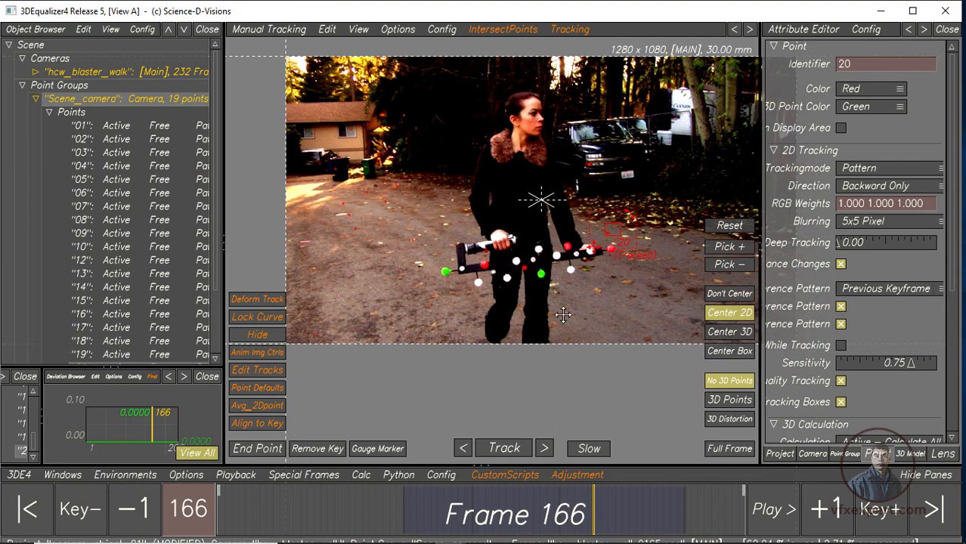
{"action": "scroll", "coordinate": [563, 315], "scroll_direction": "up", "scroll_amount": 3}
{"action": "mouse_move", "coordinate": [592, 514]}
{"action": "left_mouse_down"}
{"action": "mouse_move", "coordinate": [679, 530]}
{"action": "mouse_move", "coordinate": [717, 522]}
{"action": "mouse_move", "coordinate": [470, 514]}
{"action": "left_mouse_up"}
{"action": "scroll", "coordinate": [503, 341], "scroll_direction": "up", "scroll_amount": 3}
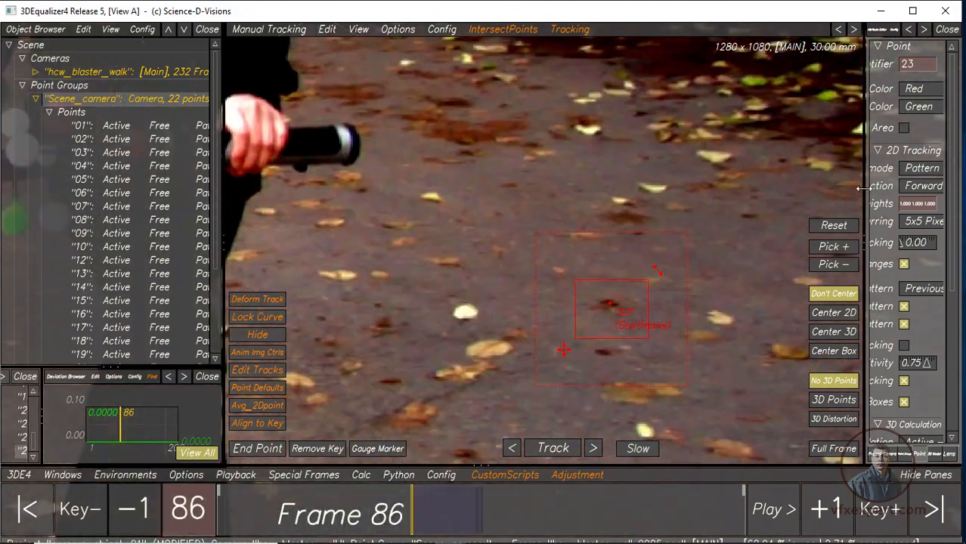
- Set point 23's direction to Backward Only, track it back from frame 86 and end it at frame 43
{"action": "left_click_drag", "start_coordinate": [861, 189], "coordinate": [793, 189]}
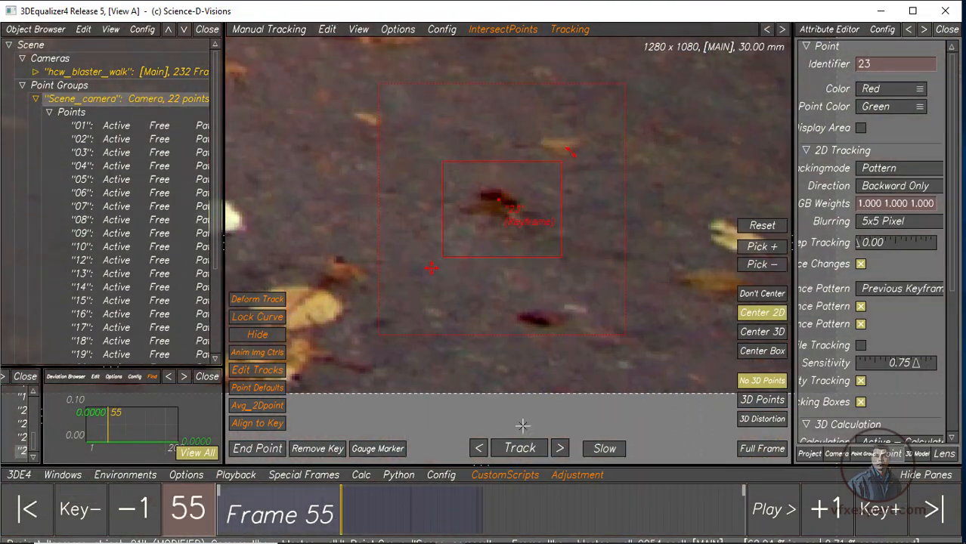
{"action": "left_click", "coordinate": [478, 448]}
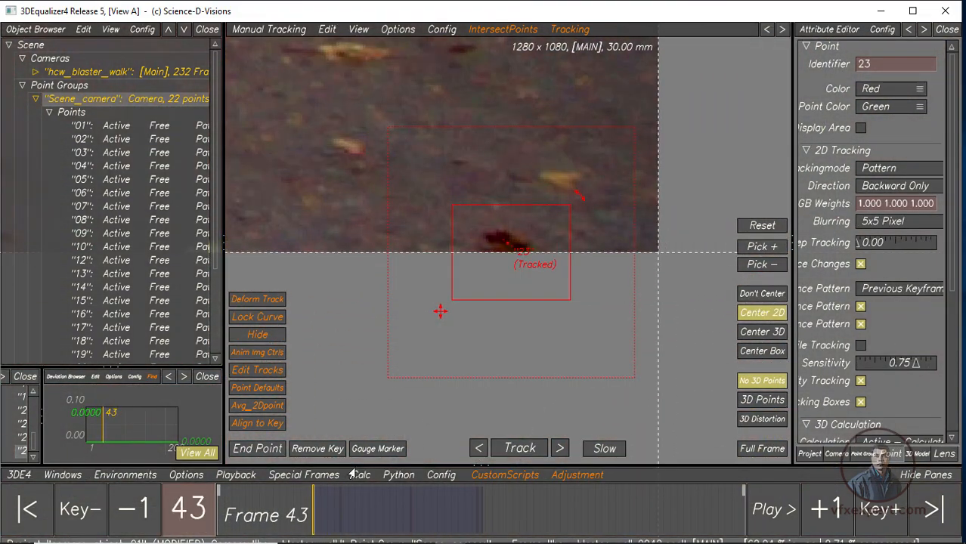
{"action": "left_click", "coordinate": [257, 450]}
{"action": "scroll", "coordinate": [593, 341], "scroll_direction": "down", "scroll_amount": 3}
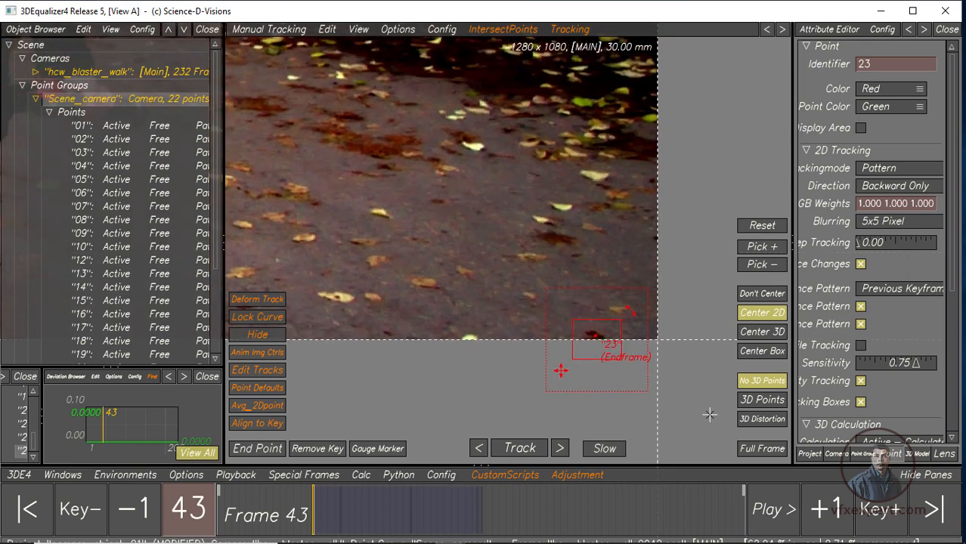
- Fit the full frame in view and disable the image controls so the footage shows its original colours
{"action": "left_click", "coordinate": [778, 453]}
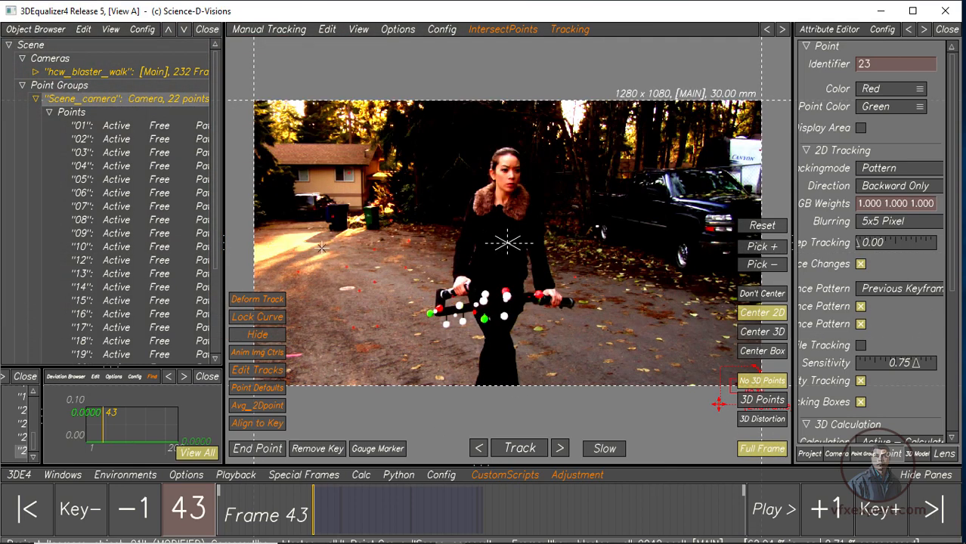
{"action": "left_click_drag", "start_coordinate": [218, 262], "coordinate": [160, 262]}
{"action": "left_click", "coordinate": [68, 478]}
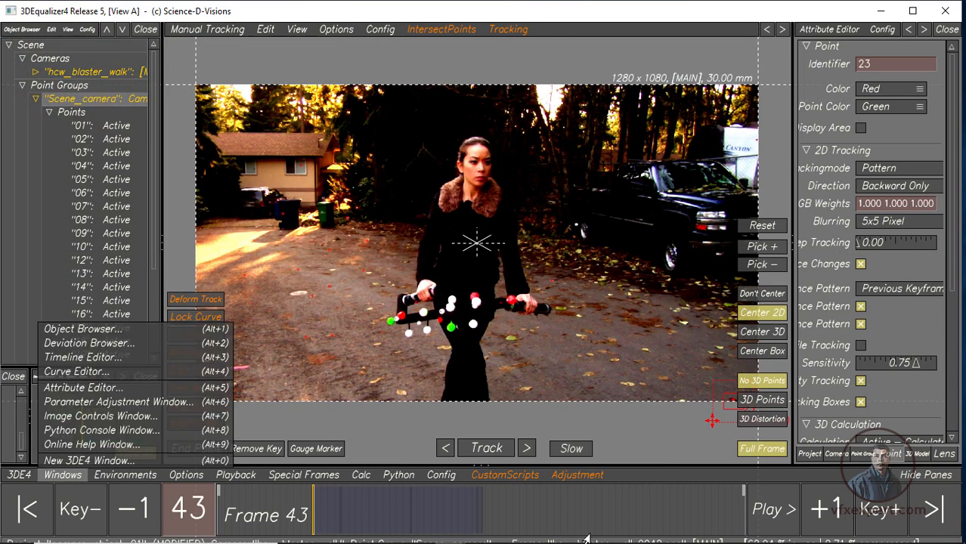
{"action": "mouse_move", "coordinate": [450, 530]}
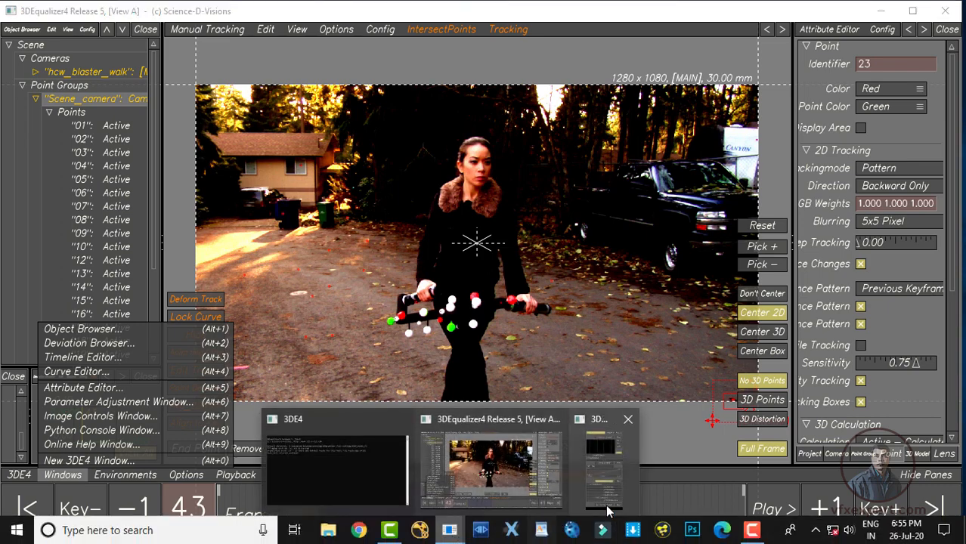
{"action": "left_click", "coordinate": [609, 499]}
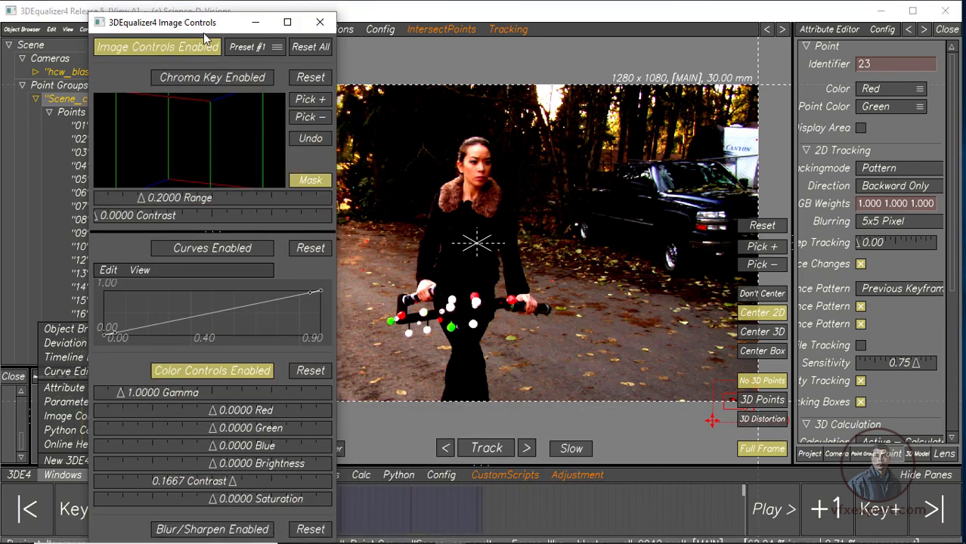
{"action": "left_click", "coordinate": [188, 50]}
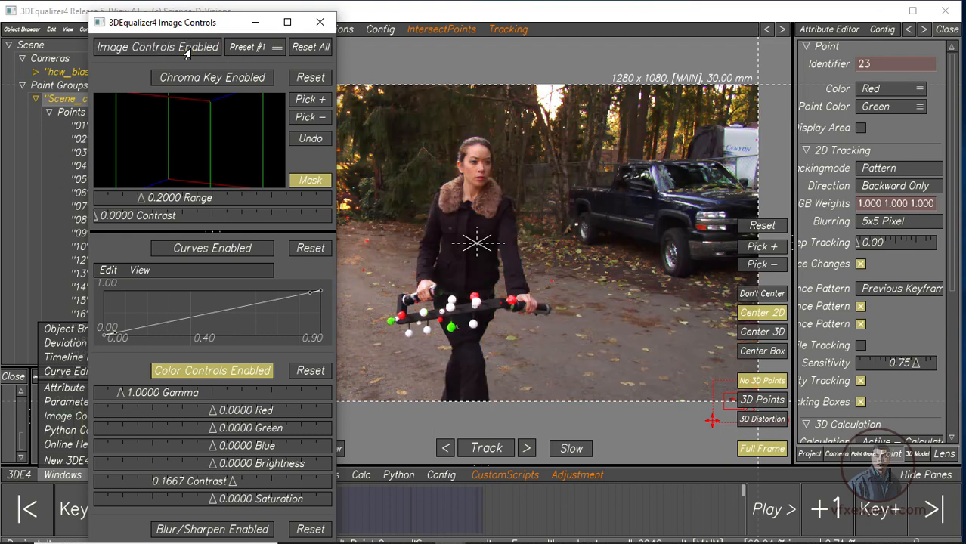
{"action": "left_click", "coordinate": [257, 25]}
- Save the project under its existing file
{"action": "left_click", "coordinate": [16, 477]}
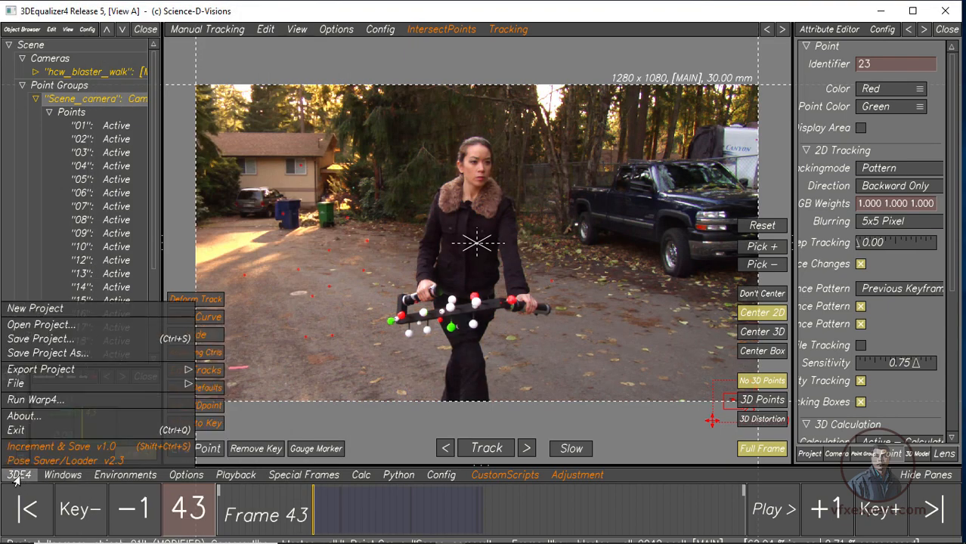
{"action": "left_click", "coordinate": [30, 340]}
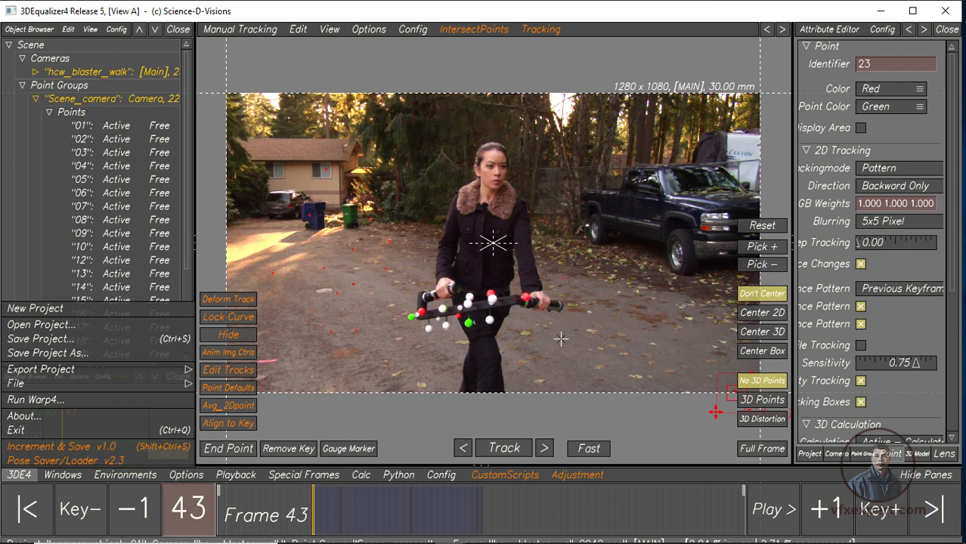
{"action": "left_click", "coordinate": [27, 472]}
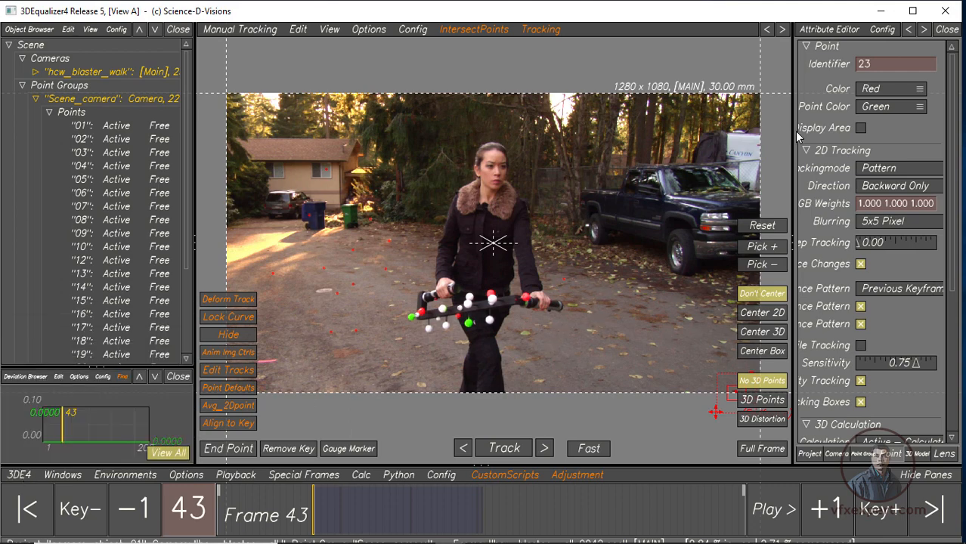
- Show the default lens attributes and check its filmback, focal length, pixel aspect and distortion settings
{"action": "left_click_drag", "start_coordinate": [792, 132], "coordinate": [713, 180]}
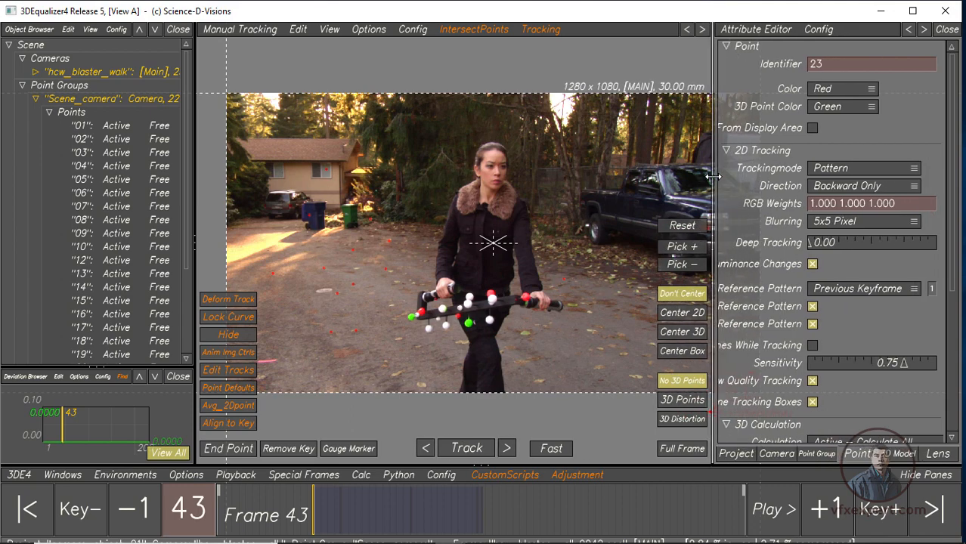
{"action": "left_click", "coordinate": [937, 454]}
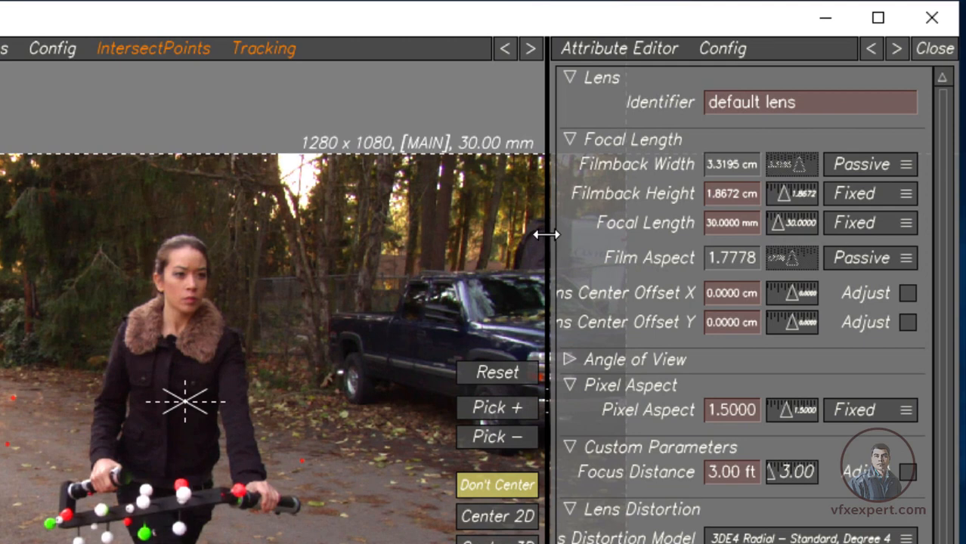
{"action": "left_click_drag", "start_coordinate": [549, 230], "coordinate": [452, 236]}
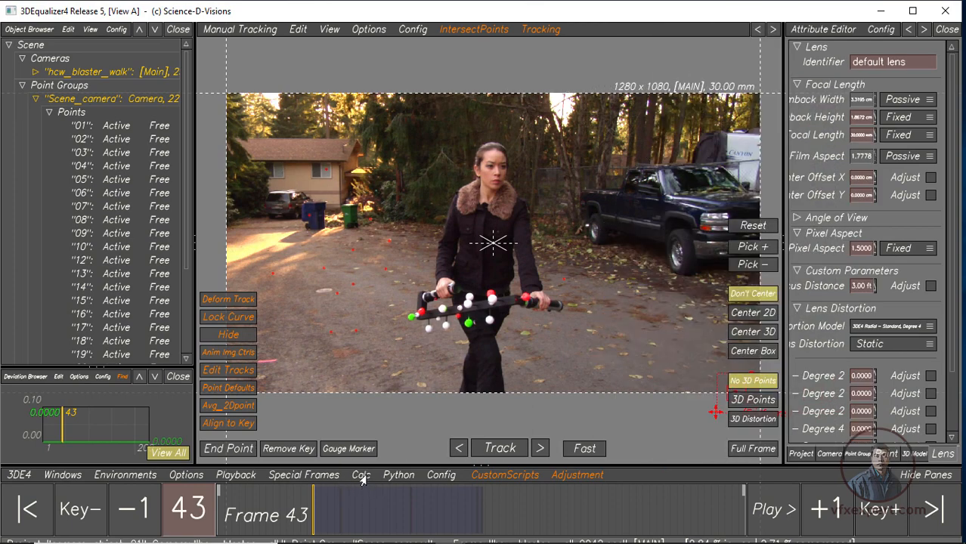
- Calculate everything from scratch, inspect the solved camera path and point cloud from several angles, and use the result
{"action": "left_click", "coordinate": [361, 475]}
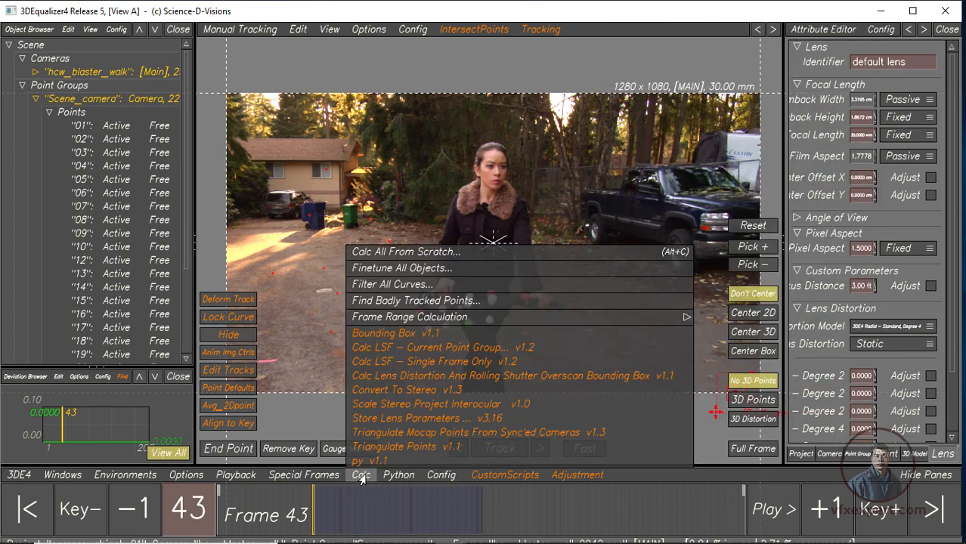
{"action": "left_click", "coordinate": [407, 256]}
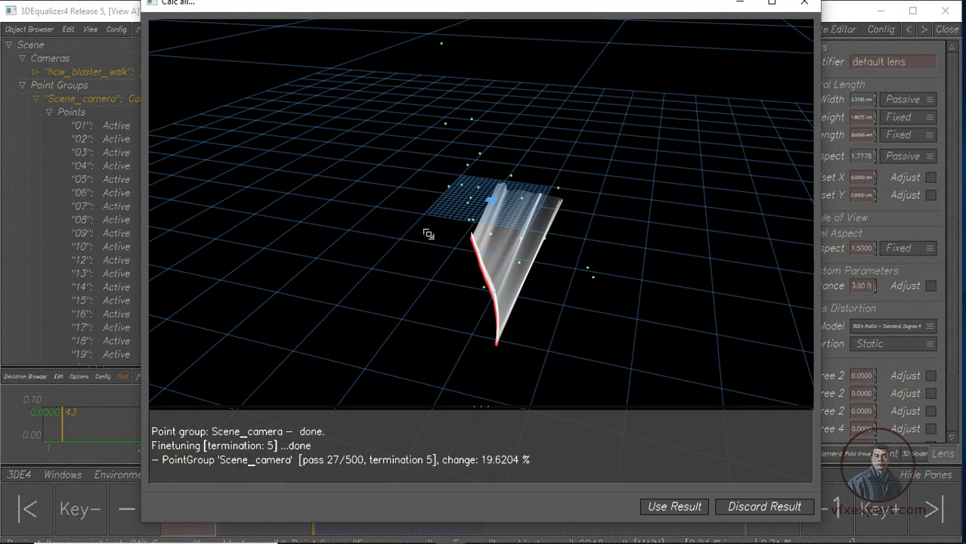
{"action": "left_click_drag", "start_coordinate": [429, 234], "coordinate": [468, 296]}
{"action": "left_click_drag", "start_coordinate": [538, 305], "coordinate": [439, 324]}
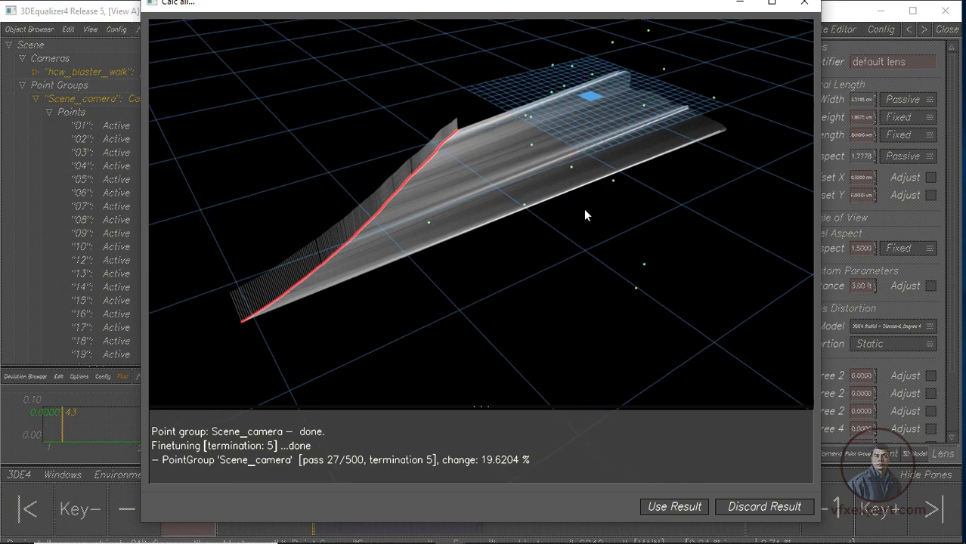
{"action": "left_click_drag", "start_coordinate": [635, 232], "coordinate": [551, 242]}
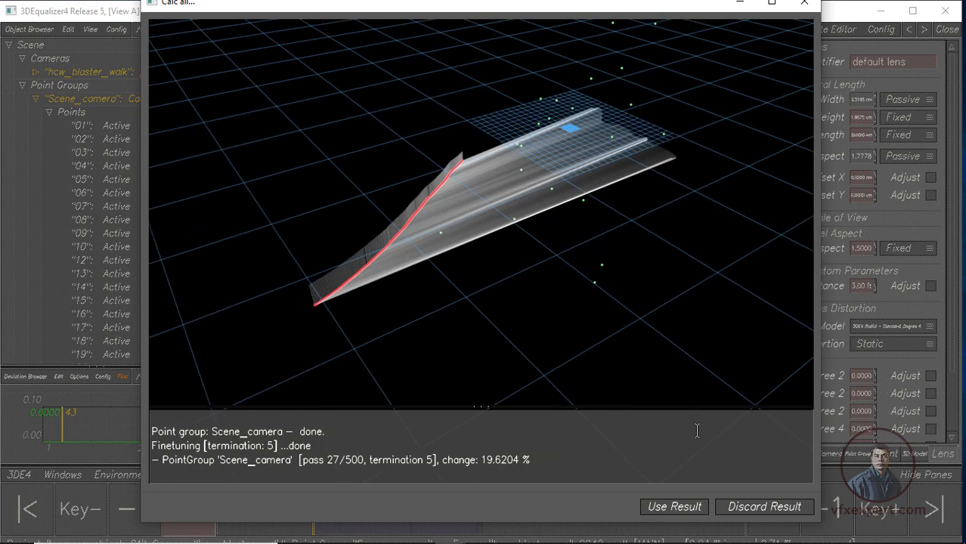
{"action": "left_click", "coordinate": [675, 507]}
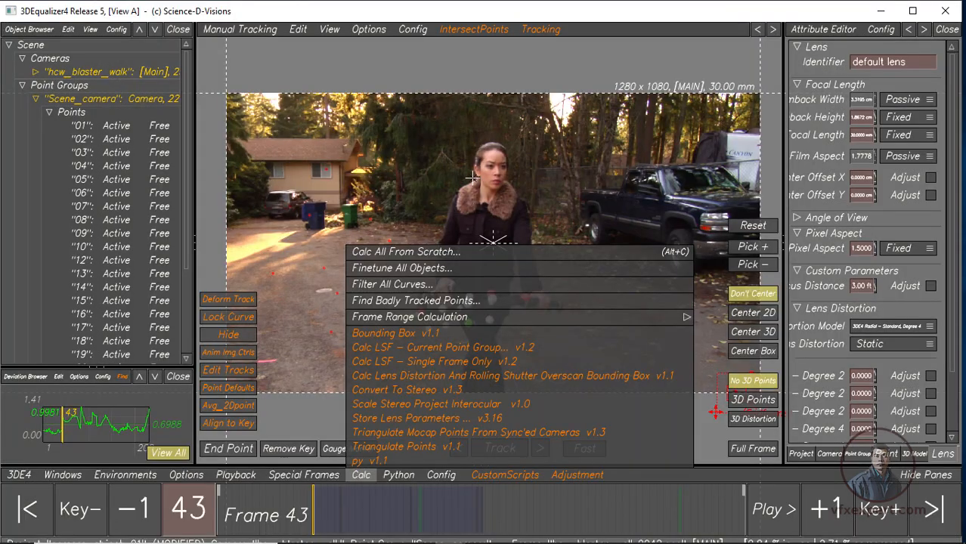
{"action": "left_click", "coordinate": [365, 483]}
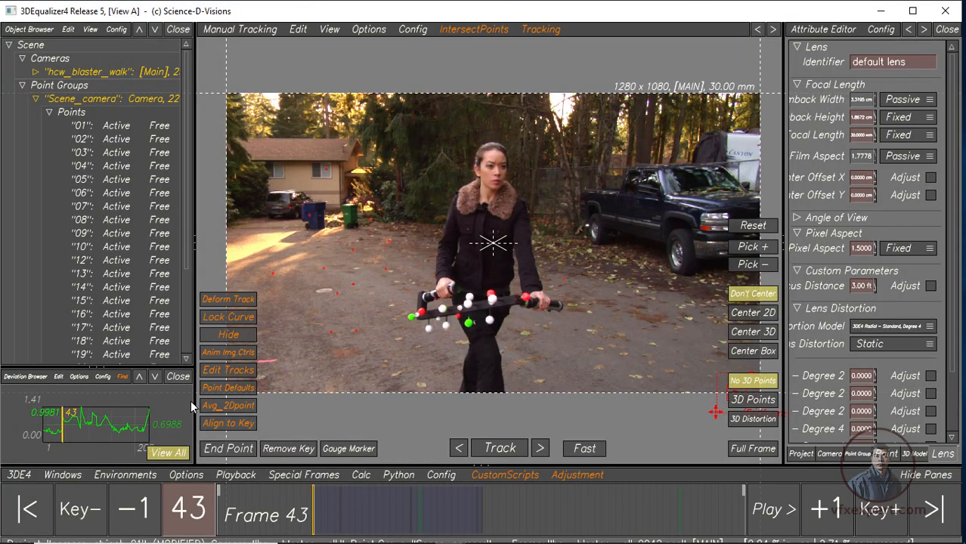
- Review the footage and the deviation curve across the shot, from frame 43 to the end and back to frame 84
{"action": "left_click_drag", "start_coordinate": [195, 403], "coordinate": [246, 403]}
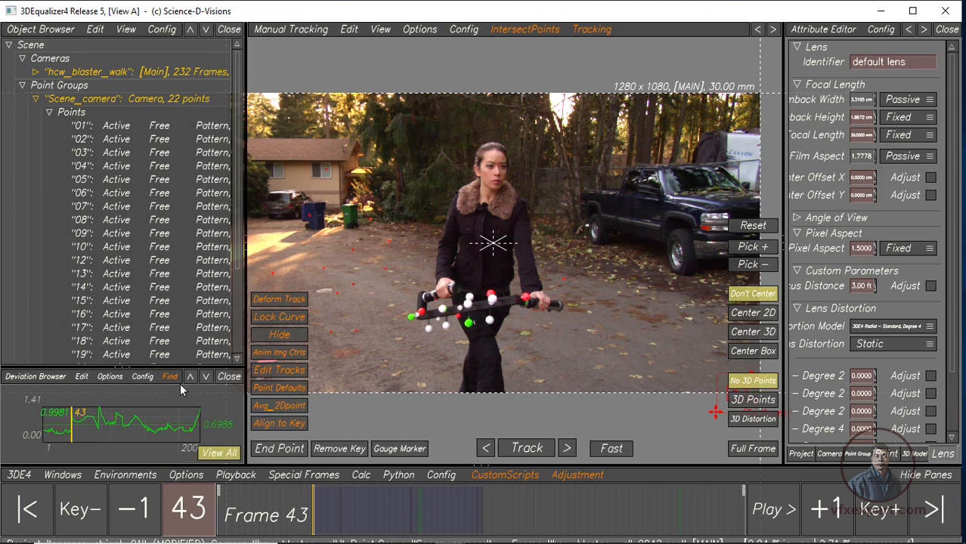
{"action": "left_click_drag", "start_coordinate": [306, 516], "coordinate": [482, 517]}
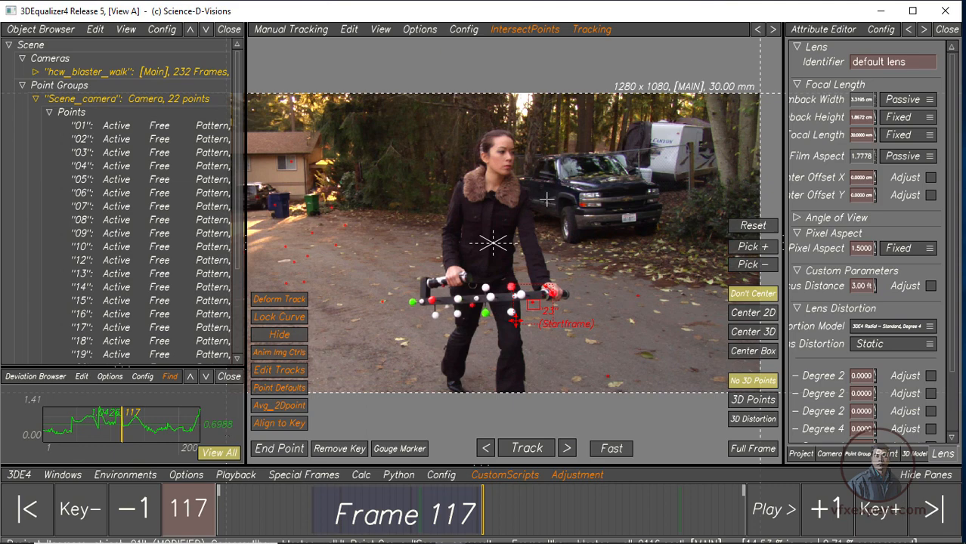
{"action": "left_click_drag", "start_coordinate": [482, 521], "coordinate": [636, 505]}
{"action": "mouse_move", "coordinate": [731, 481]}
{"action": "left_mouse_down"}
{"action": "mouse_move", "coordinate": [744, 478]}
{"action": "mouse_move", "coordinate": [727, 478]}
{"action": "mouse_move", "coordinate": [736, 479]}
{"action": "left_mouse_up"}
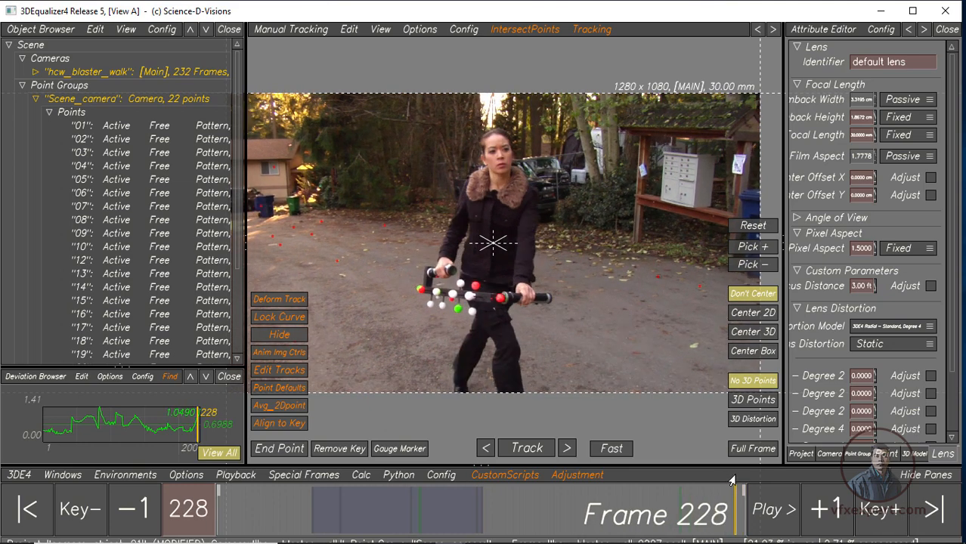
{"action": "left_click_drag", "start_coordinate": [782, 158], "coordinate": [838, 158]}
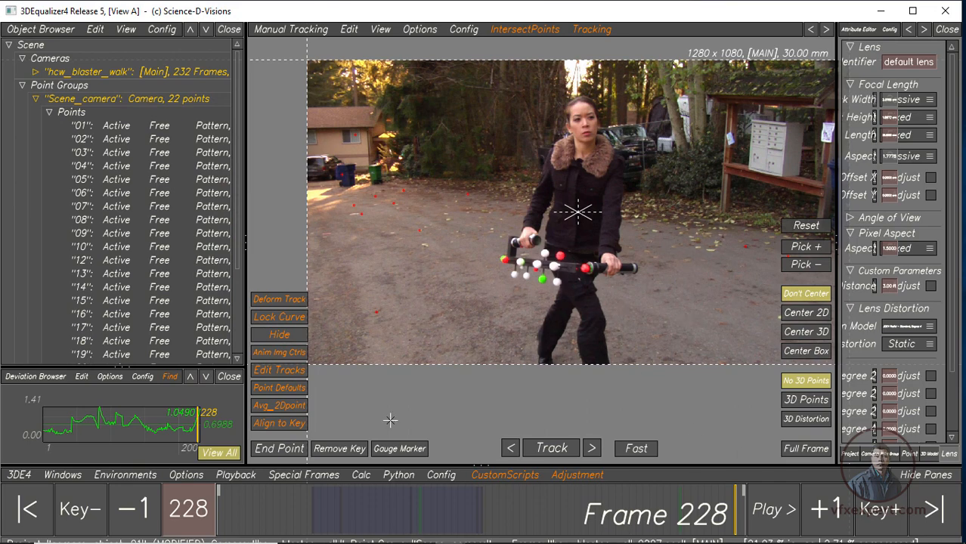
{"action": "left_click", "coordinate": [721, 521]}
{"action": "left_click_drag", "start_coordinate": [721, 520], "coordinate": [726, 520]}
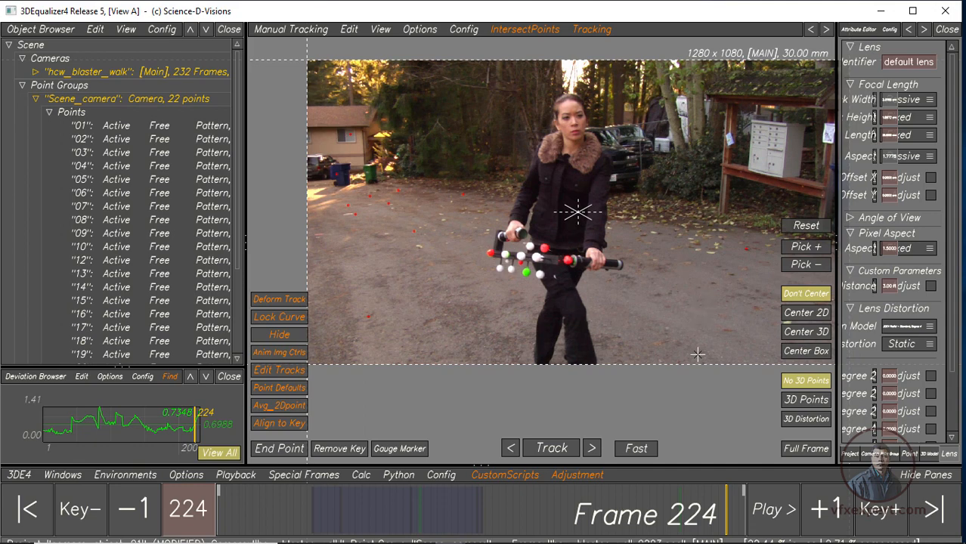
{"action": "mouse_move", "coordinate": [348, 523]}
{"action": "left_mouse_down"}
{"action": "mouse_move", "coordinate": [323, 523]}
{"action": "mouse_move", "coordinate": [404, 525]}
{"action": "left_mouse_up"}
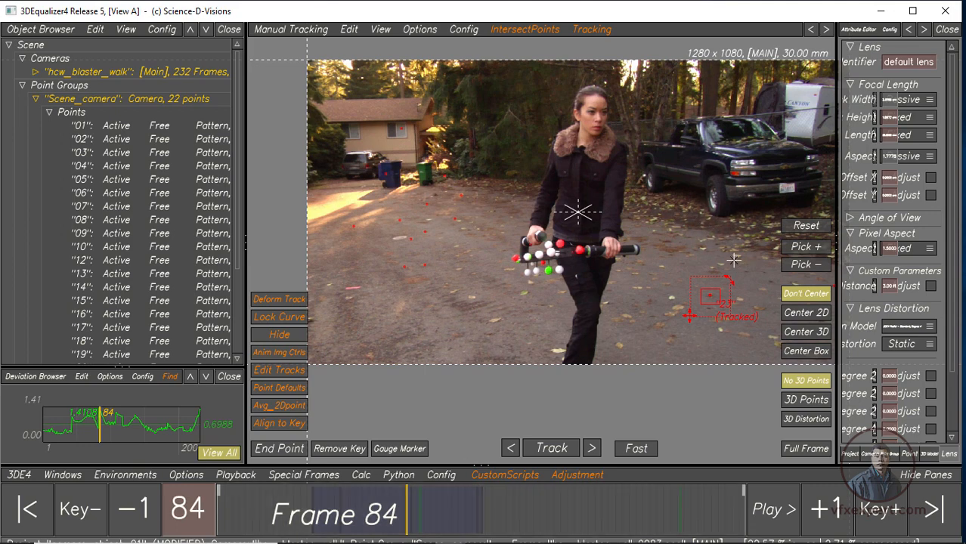
- Close the Deviation Browser, narrow the Object Browser and fit the full frame in the Manual Tracking view
{"action": "left_click", "coordinate": [226, 378]}
{"action": "left_click_drag", "start_coordinate": [244, 301], "coordinate": [172, 301]}
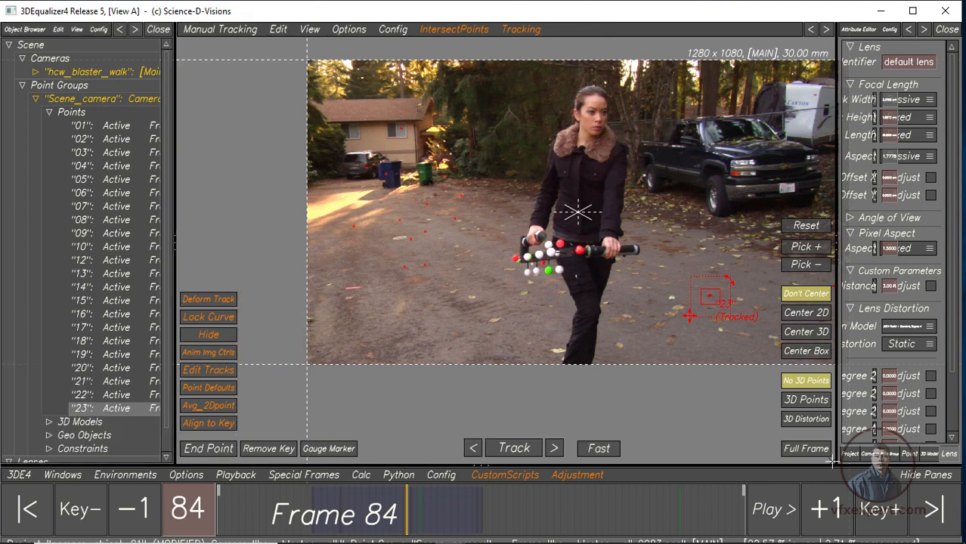
{"action": "left_click", "coordinate": [806, 449]}
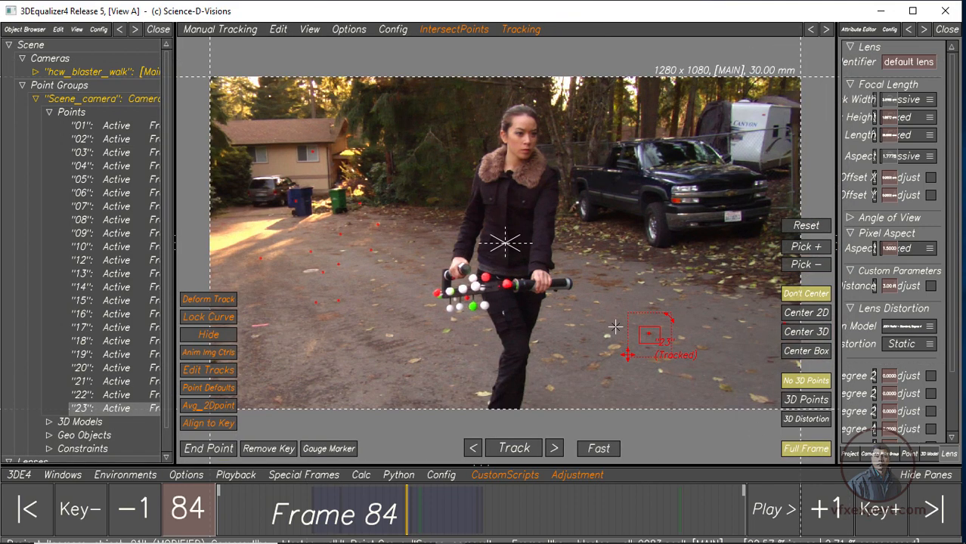
- Go to frame 232, enable the image controls and lower the contrast to about 0.06 to bring out ground detail
{"action": "left_click_drag", "start_coordinate": [669, 516], "coordinate": [757, 520]}
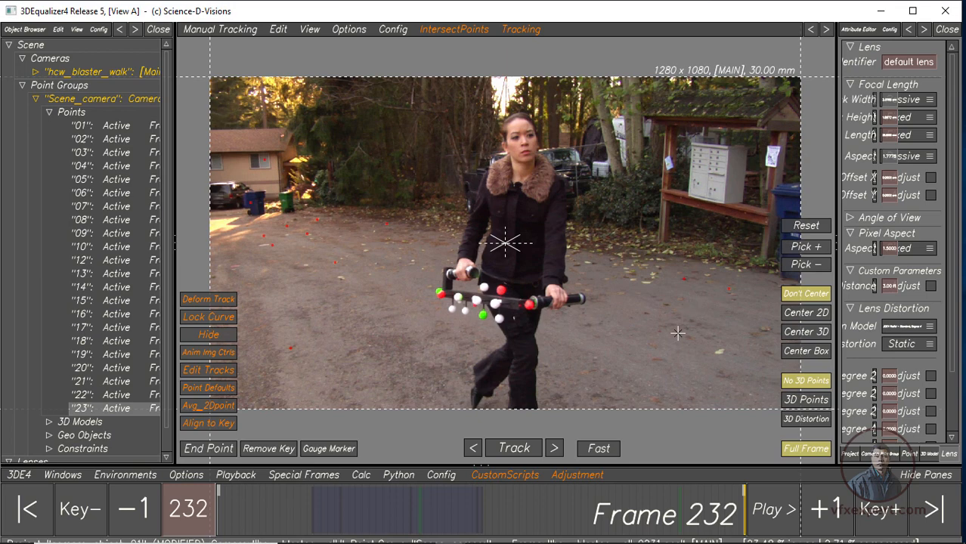
{"action": "scroll", "coordinate": [677, 333], "scroll_direction": "up", "scroll_amount": 4}
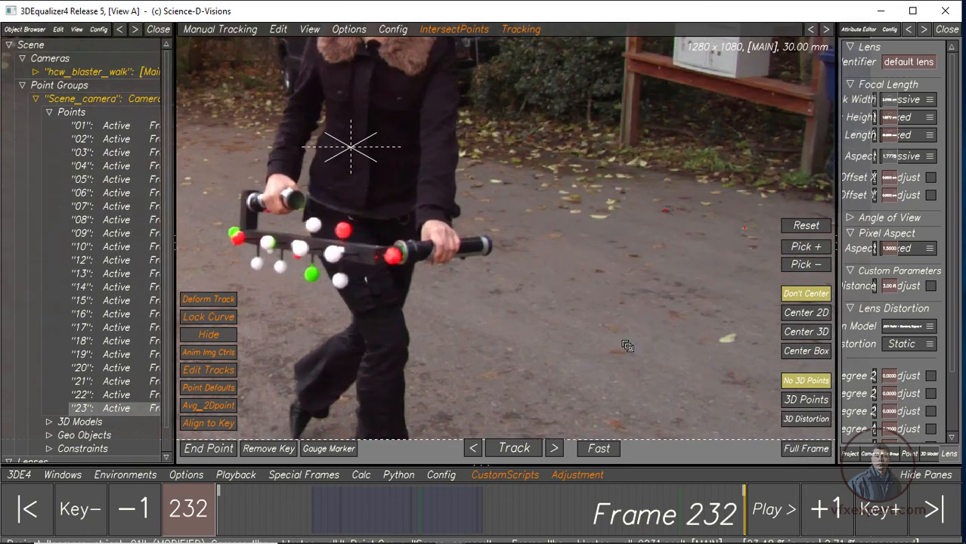
{"action": "scroll", "coordinate": [628, 346], "scroll_direction": "up", "scroll_amount": 4}
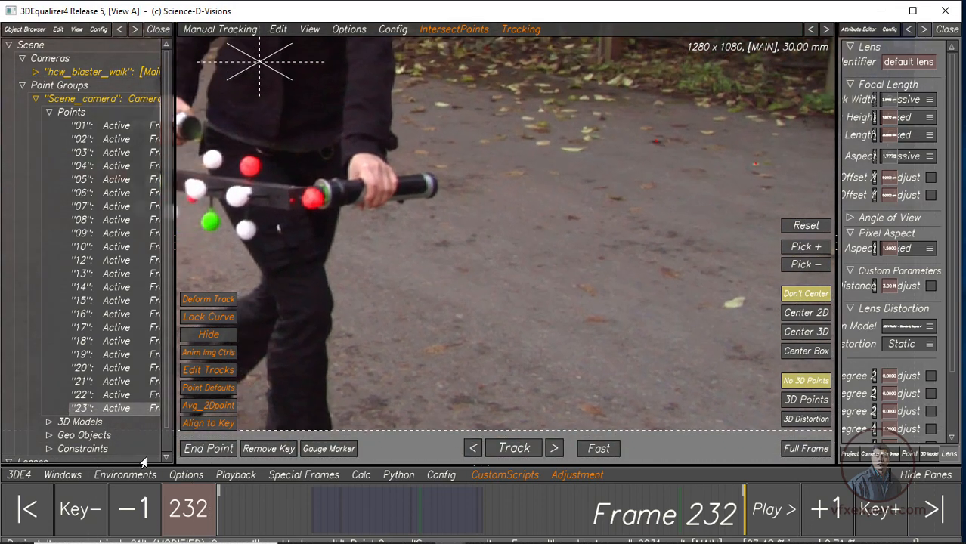
{"action": "left_click", "coordinate": [63, 475]}
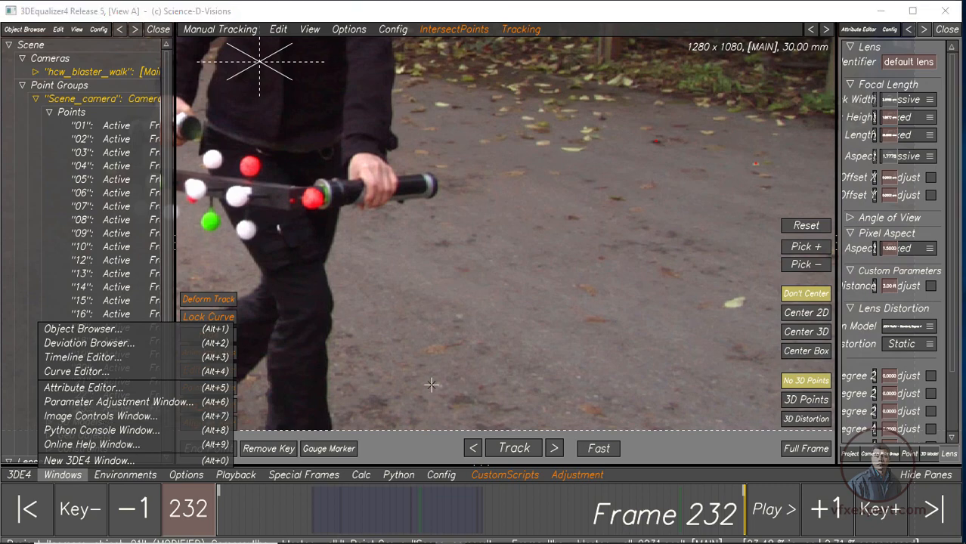
{"action": "mouse_move", "coordinate": [450, 530]}
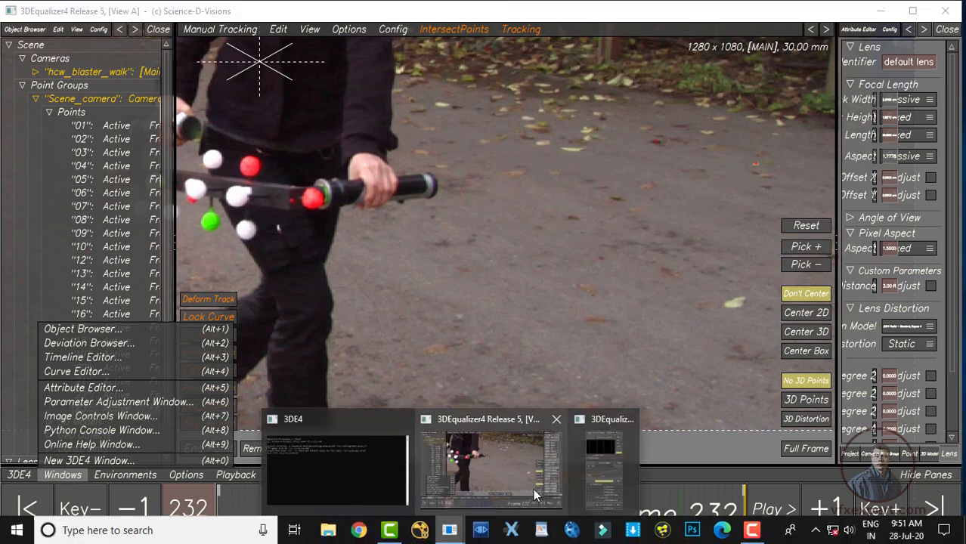
{"action": "left_click", "coordinate": [603, 469]}
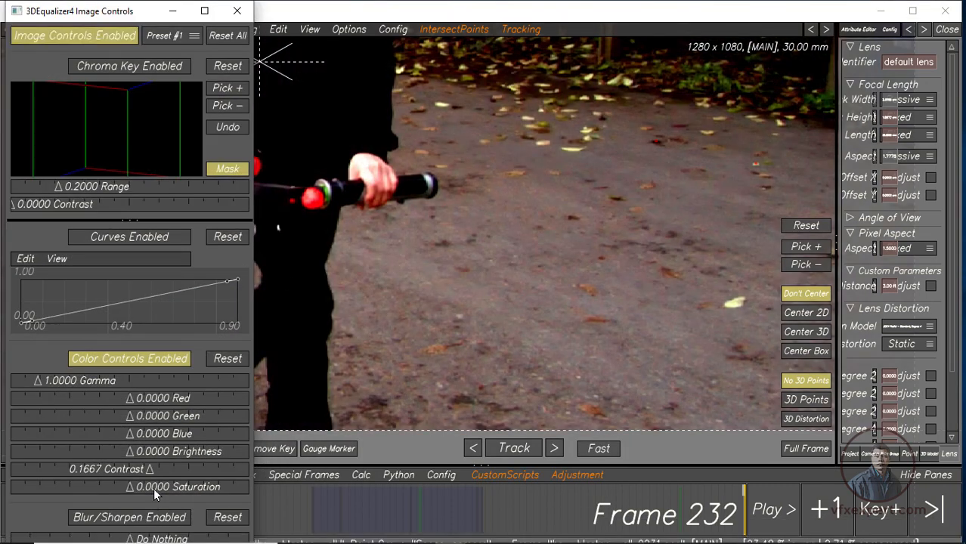
{"action": "left_click_drag", "start_coordinate": [149, 469], "coordinate": [135, 472]}
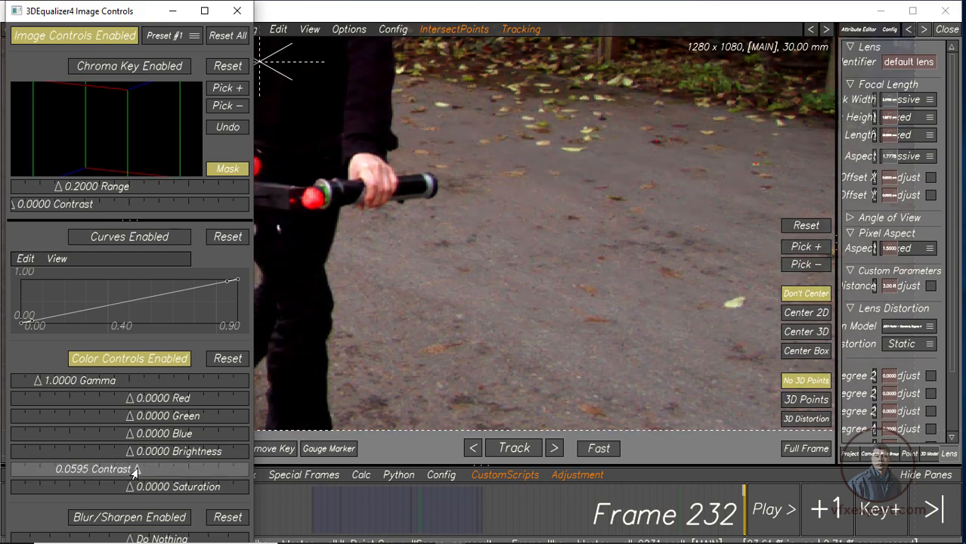
{"action": "left_click", "coordinate": [173, 10]}
- Add point 24 on the road at frame 232, track it backward with the view centred on it, and end it at frame 190
{"action": "mouse_move", "coordinate": [592, 313]}
{"action": "right_mouse_down"}
{"action": "mouse_move", "coordinate": [603, 323]}
{"action": "mouse_move", "coordinate": [588, 324]}
{"action": "mouse_move", "coordinate": [584, 296]}
{"action": "right_mouse_up"}
{"action": "left_click", "coordinate": [562, 285], "text": "ctrl"}
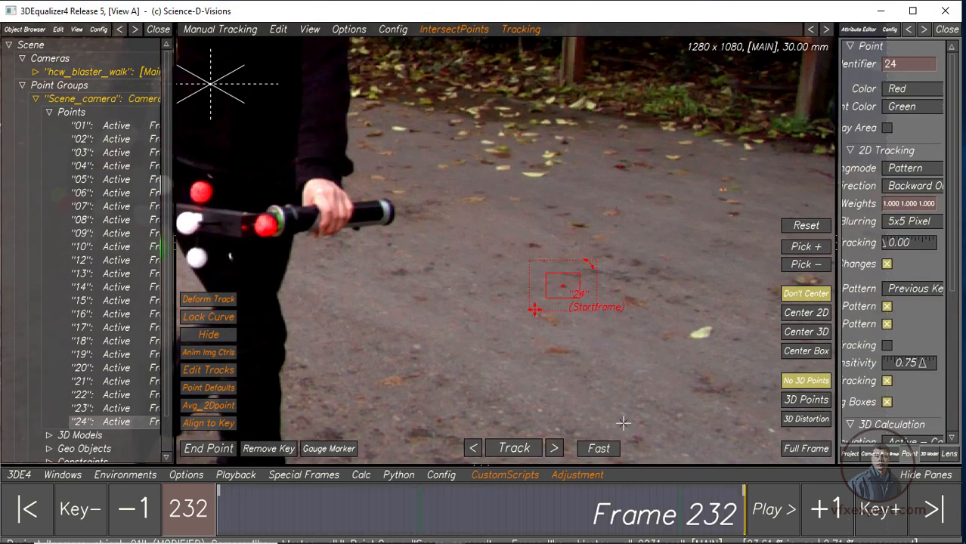
{"action": "left_click", "coordinate": [596, 449]}
{"action": "left_click", "coordinate": [515, 449]}
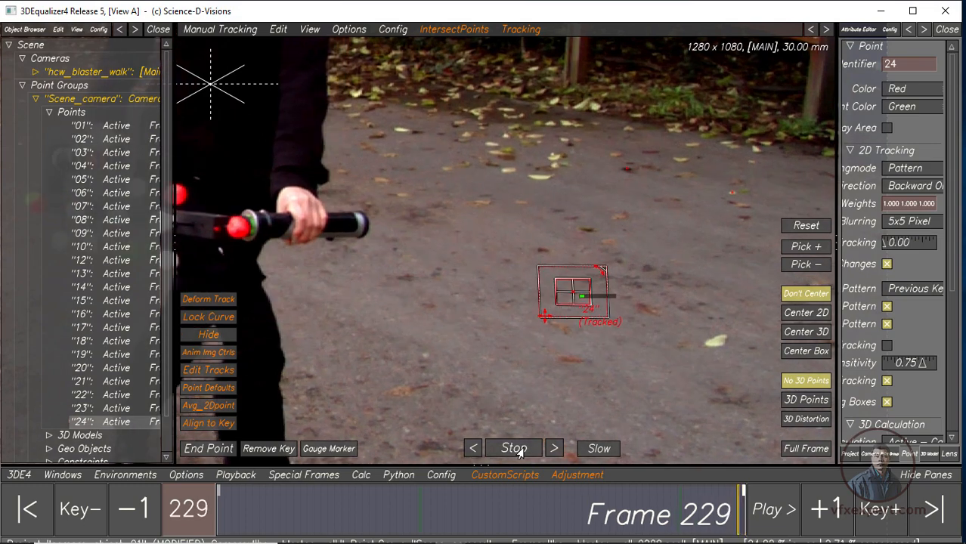
{"action": "left_click", "coordinate": [806, 312]}
{"action": "left_click", "coordinate": [526, 452]}
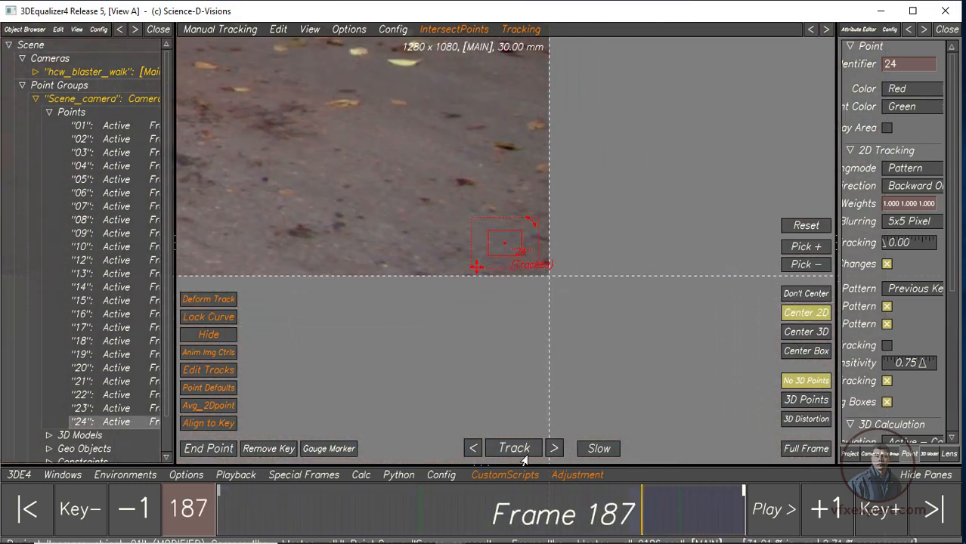
{"action": "mouse_move", "coordinate": [639, 532]}
{"action": "left_mouse_down"}
{"action": "mouse_move", "coordinate": [694, 528]}
{"action": "mouse_move", "coordinate": [645, 528]}
{"action": "left_mouse_up"}
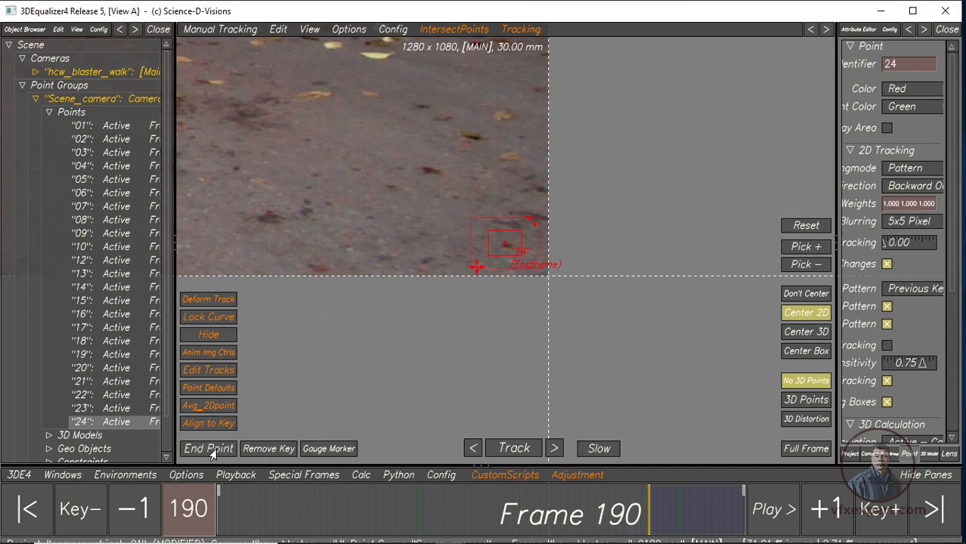
- Add point 25 on the road from frame 232 and track it backward to about frame 126
{"action": "left_click_drag", "start_coordinate": [646, 518], "coordinate": [745, 518]}
{"action": "scroll", "coordinate": [641, 177], "scroll_direction": "down", "scroll_amount": 1}
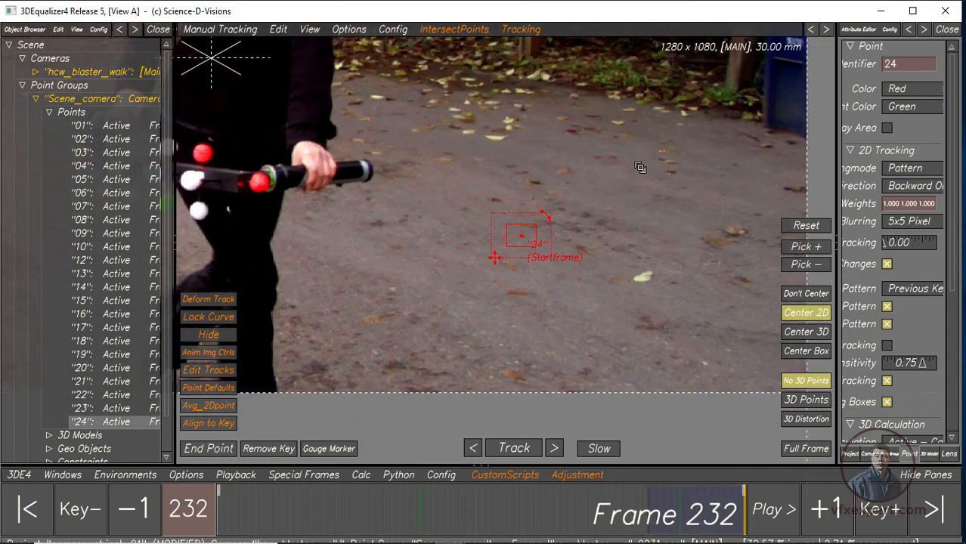
{"action": "middle_click_drag", "start_coordinate": [563, 135], "coordinate": [572, 231]}
{"action": "left_click", "coordinate": [402, 223], "text": "ctrl"}
{"action": "scroll", "coordinate": [544, 365], "scroll_direction": "up", "scroll_amount": 5}
{"action": "left_click", "coordinate": [519, 452]}
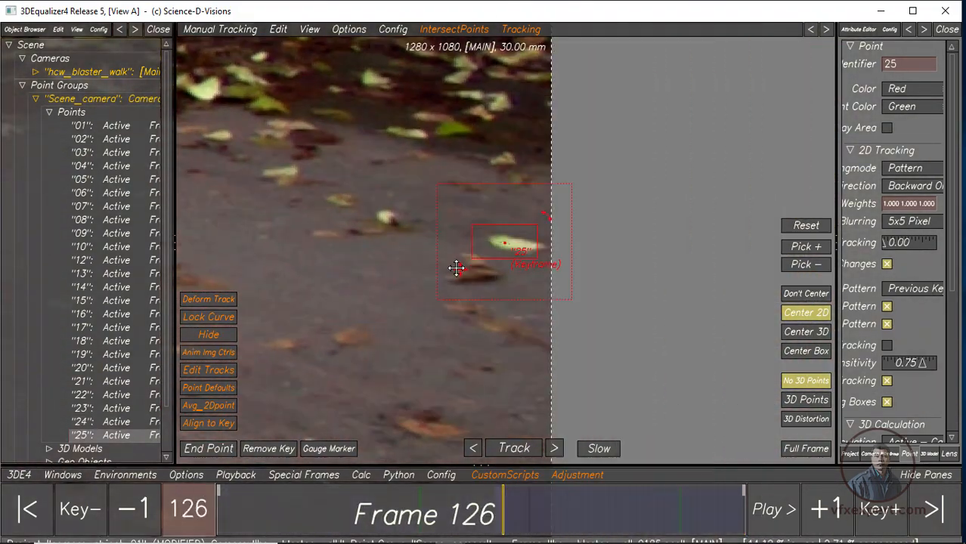
{"action": "left_click_drag", "start_coordinate": [476, 514], "coordinate": [745, 514]}
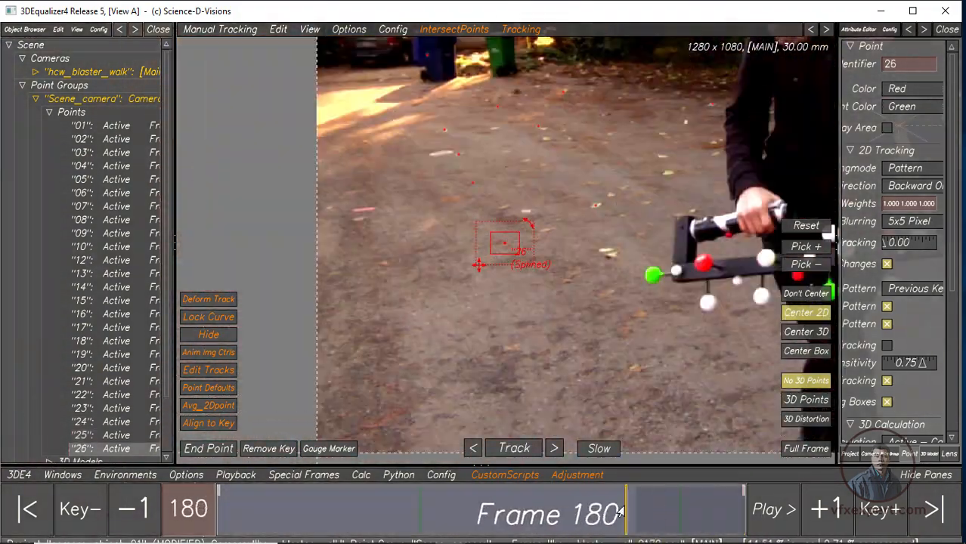
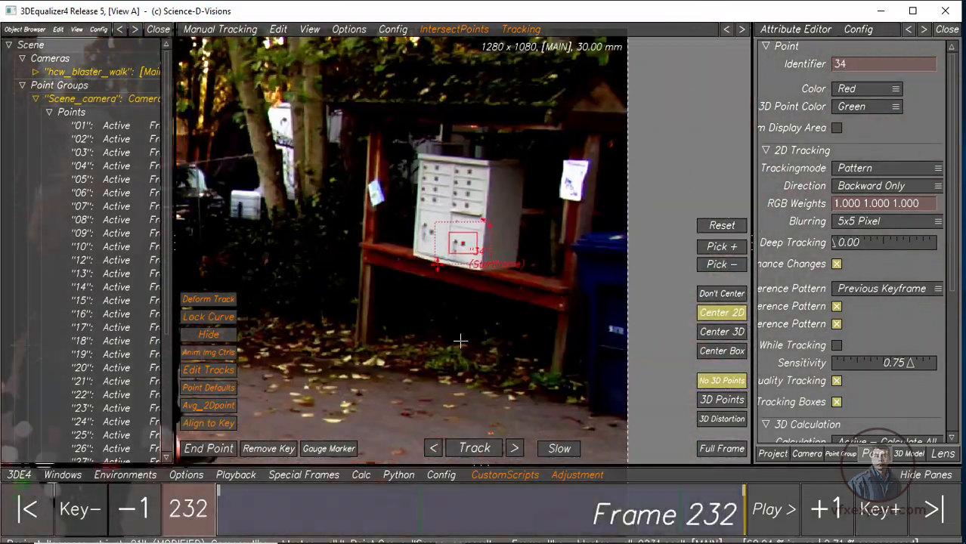
- Track further scene points backward from frame 232, including point 34 on the mailbox and road point 38, ending point 38 at frame 180
{"action": "left_click", "coordinate": [465, 450]}
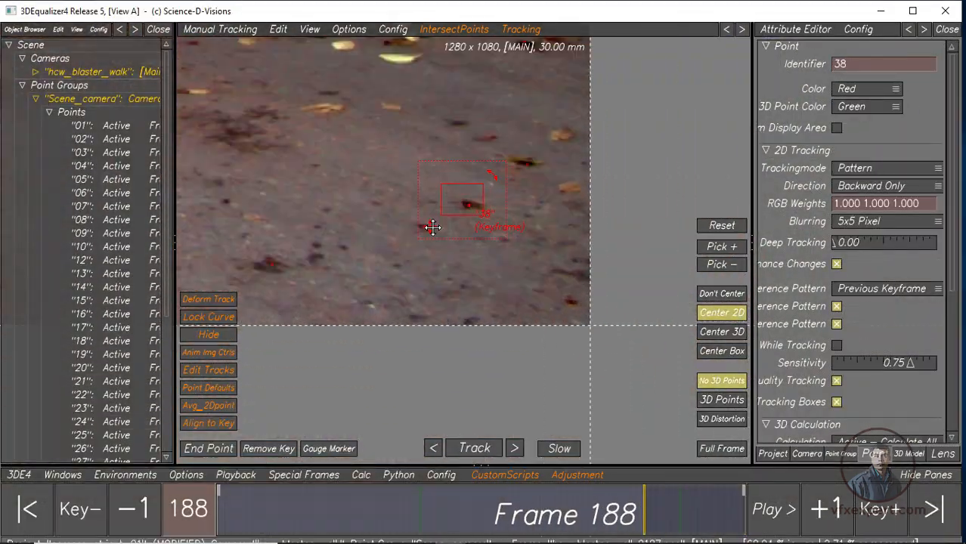
{"action": "left_click", "coordinate": [434, 449]}
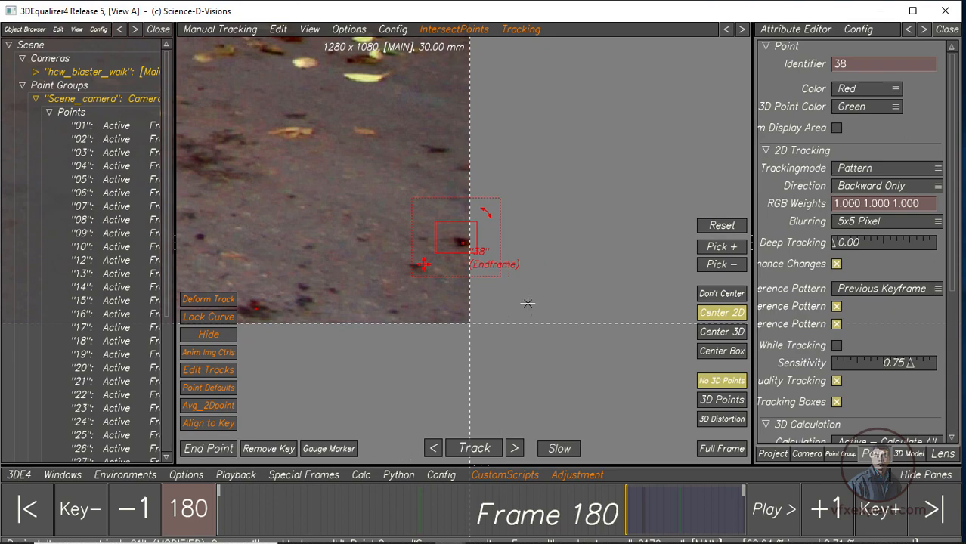
{"action": "left_click_drag", "start_coordinate": [619, 518], "coordinate": [743, 518]}
{"action": "right_click_drag", "start_coordinate": [580, 328], "coordinate": [459, 237]}
- Disable the image controls, fit the full frame in view and deselect point 38
{"action": "mouse_move", "coordinate": [665, 539]}
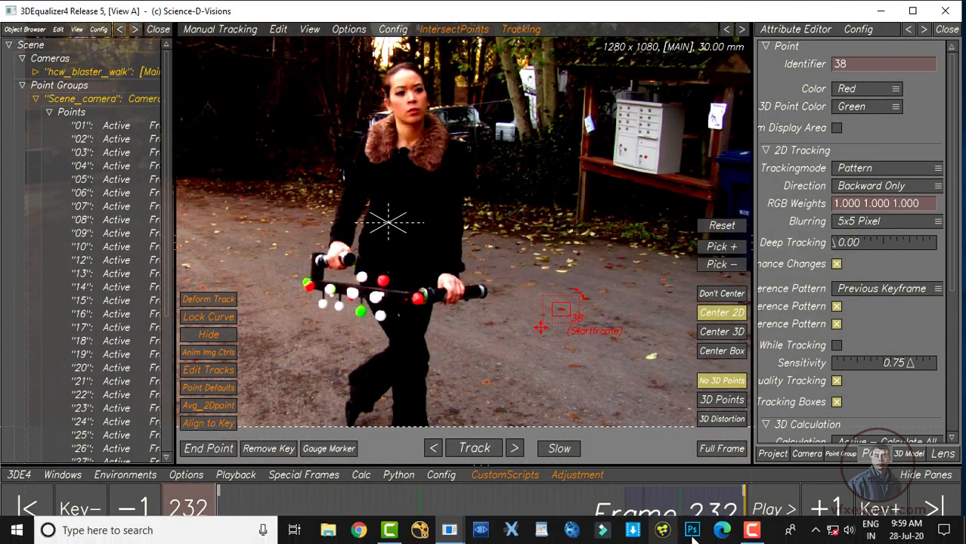
{"action": "mouse_move", "coordinate": [450, 533]}
{"action": "left_click", "coordinate": [595, 484]}
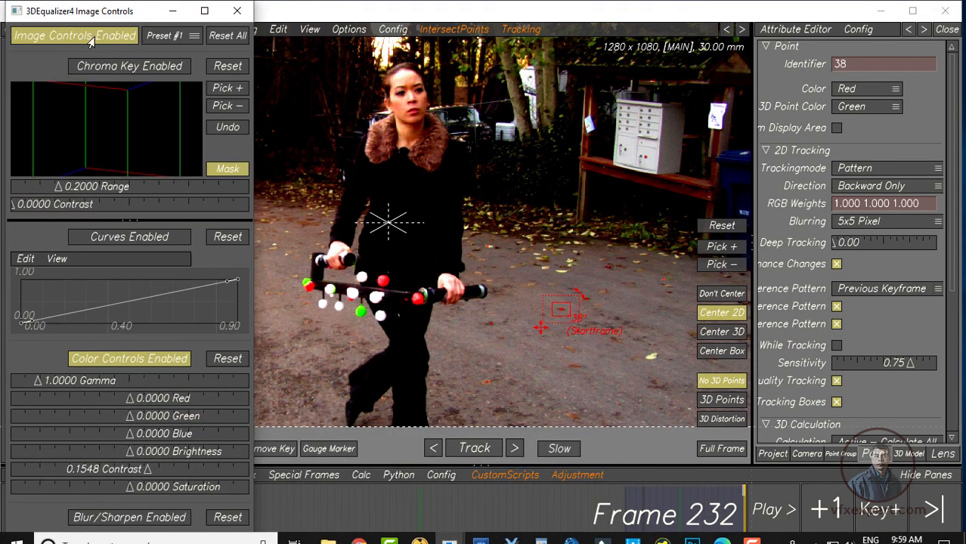
{"action": "left_click", "coordinate": [173, 11]}
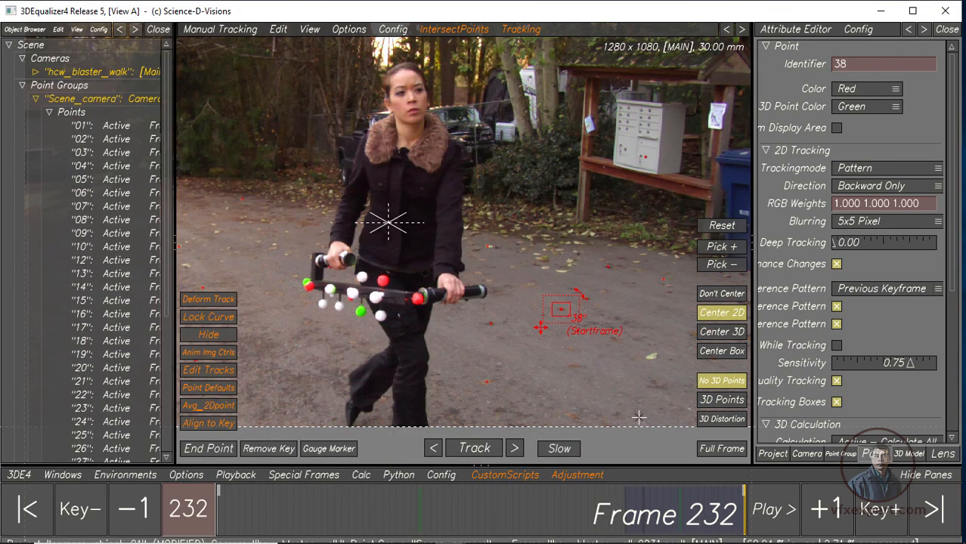
{"action": "left_click", "coordinate": [721, 449]}
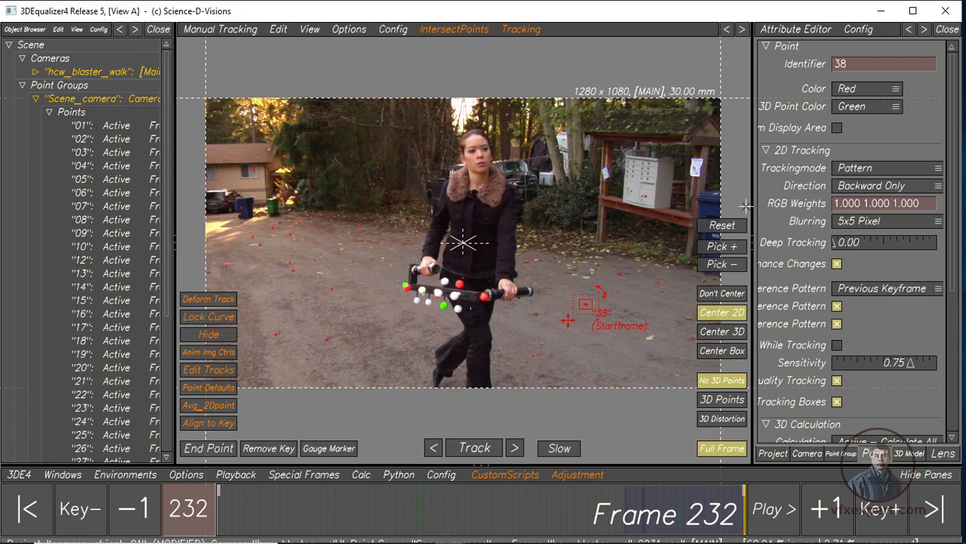
{"action": "left_click", "coordinate": [576, 371]}
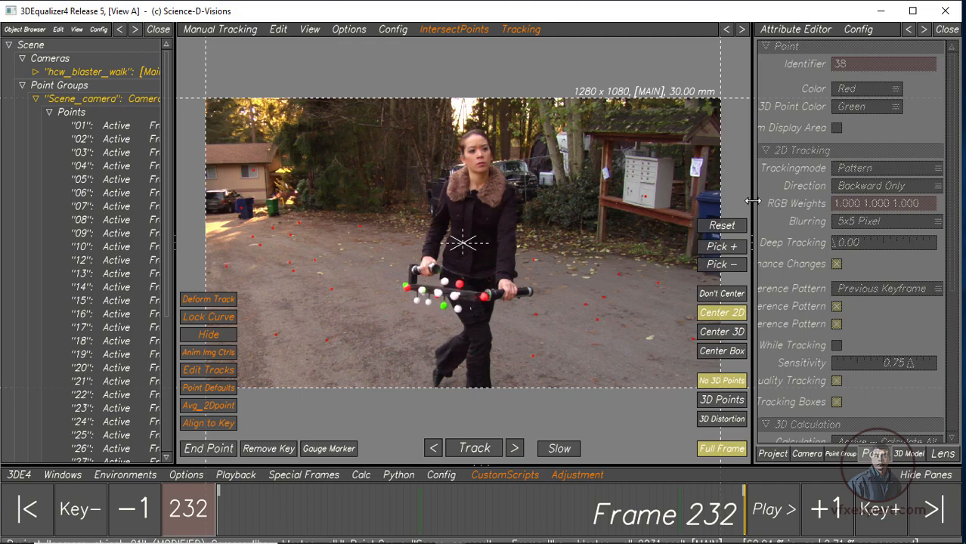
- Calculate everything from scratch with the added points, inspect the camera path and point cloud, and use the result
{"action": "left_click_drag", "start_coordinate": [752, 200], "coordinate": [732, 200]}
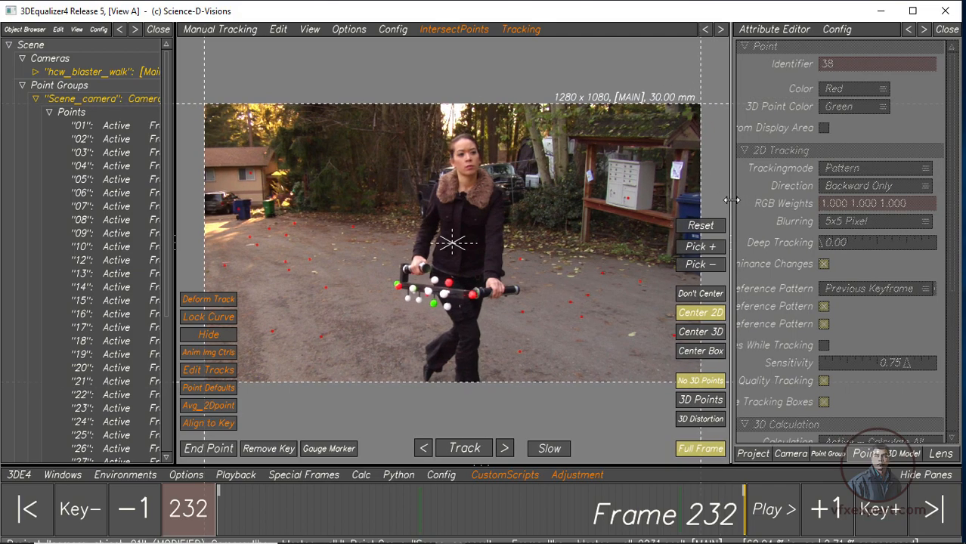
{"action": "left_click", "coordinate": [360, 476]}
{"action": "left_click", "coordinate": [372, 256]}
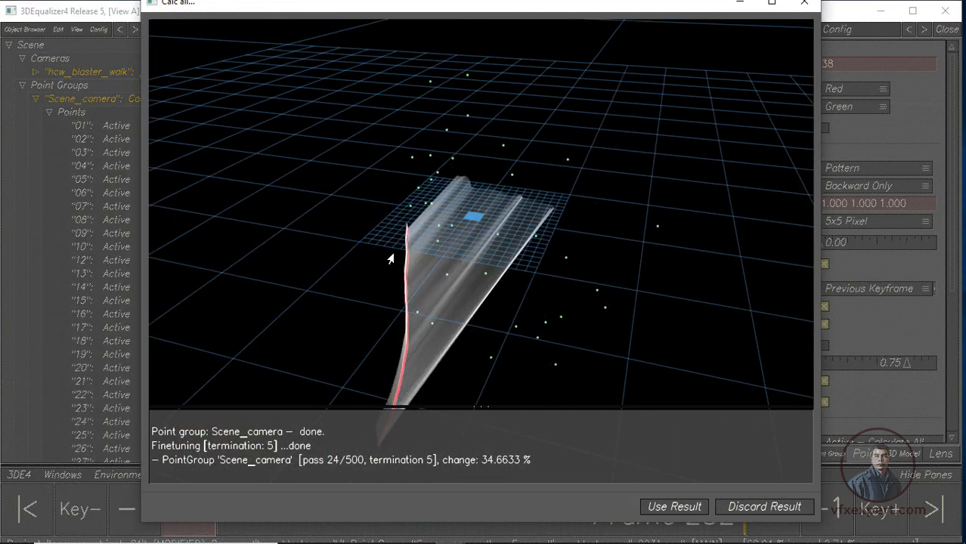
{"action": "left_click_drag", "start_coordinate": [512, 357], "coordinate": [397, 310]}
{"action": "left_click", "coordinate": [673, 507]}
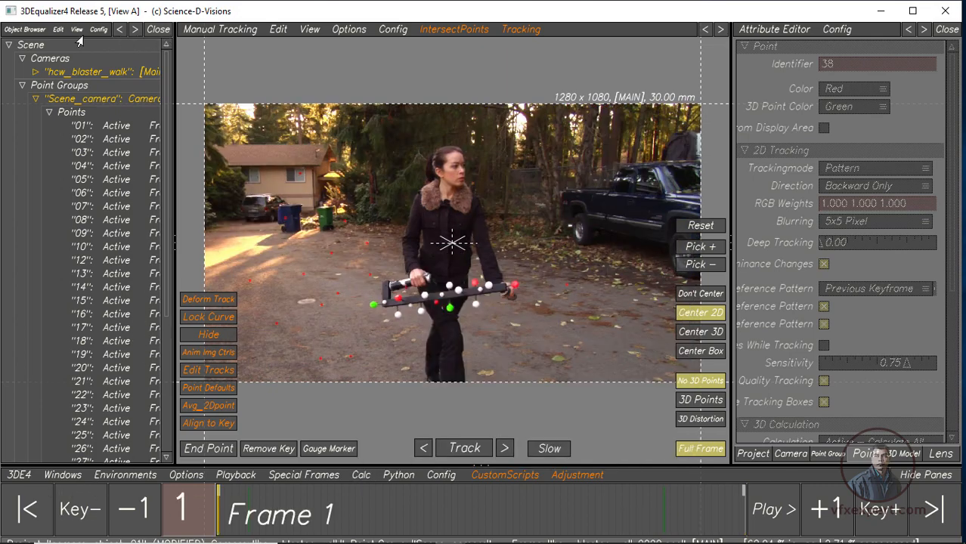
- Add a Deviation Browser as a horizontal pane with the Object Browser, enlarge it and place it below the Object Browser
{"action": "left_click", "coordinate": [97, 30]}
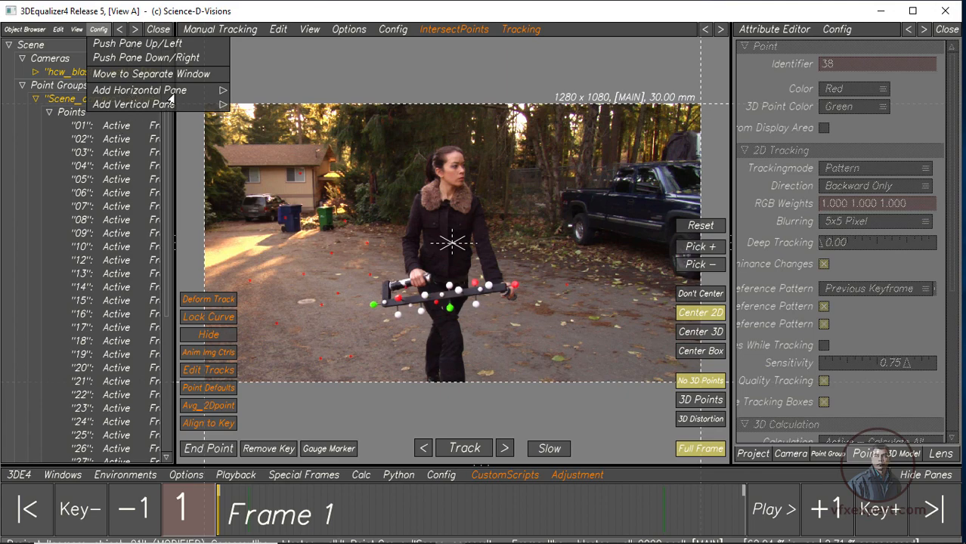
{"action": "mouse_move", "coordinate": [186, 96]}
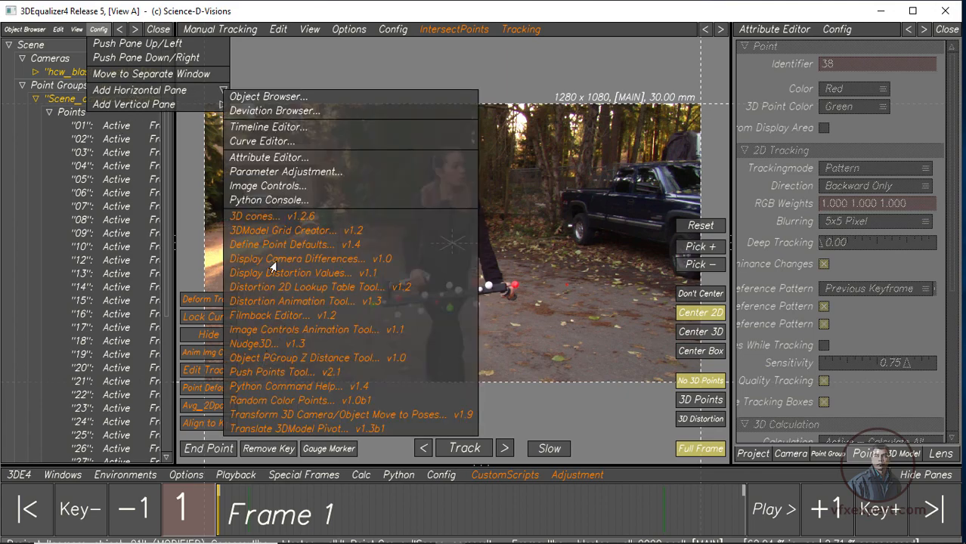
{"action": "left_click", "coordinate": [249, 111]}
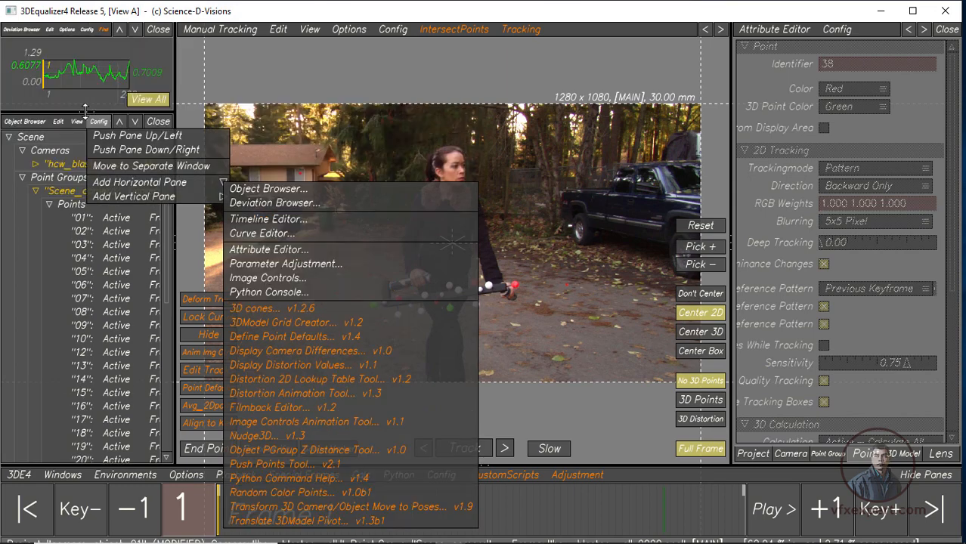
{"action": "left_click_drag", "start_coordinate": [89, 113], "coordinate": [89, 161]}
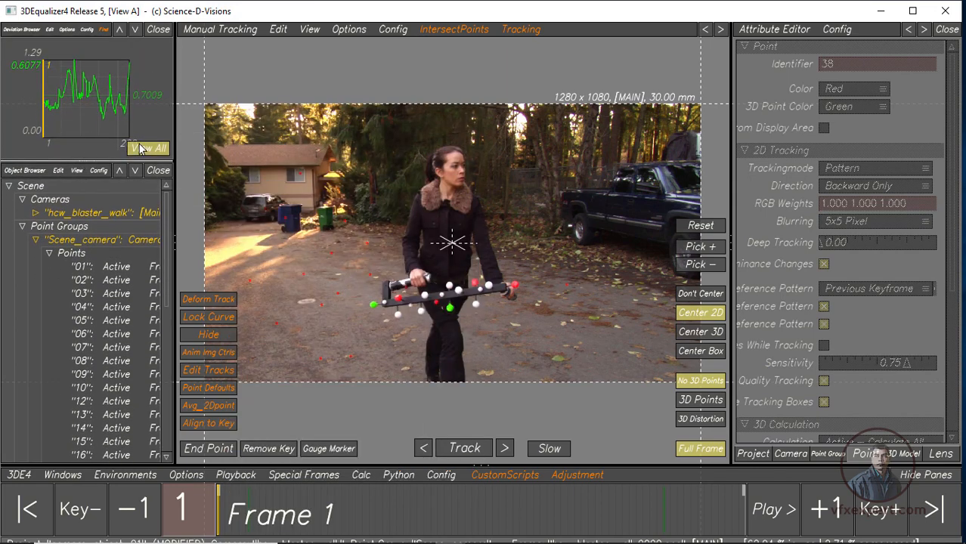
{"action": "left_click_drag", "start_coordinate": [173, 123], "coordinate": [212, 123]}
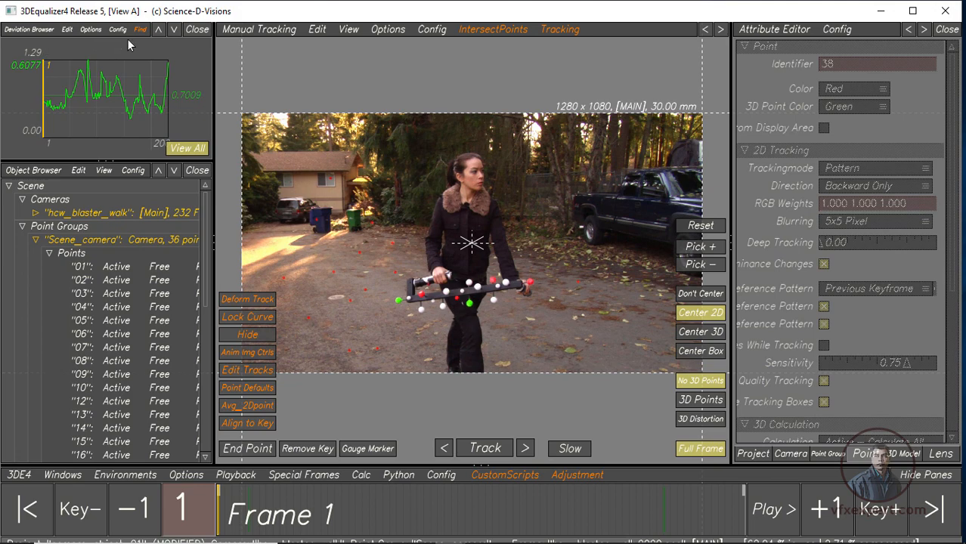
{"action": "left_click", "coordinate": [172, 30]}
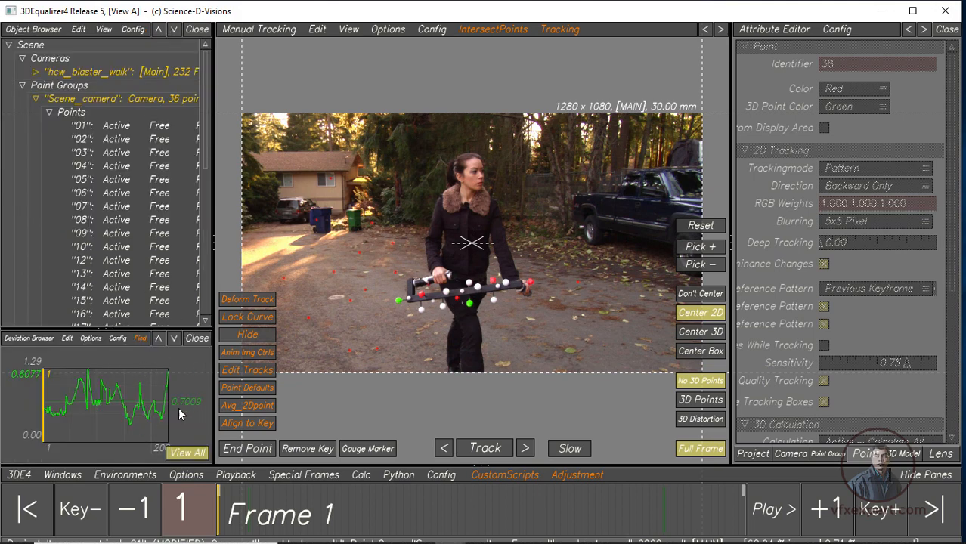
- Scrub the shot to frame 147 and back to frame 50 to examine the deviation curve against the footage
{"action": "mouse_move", "coordinate": [257, 525]}
{"action": "left_mouse_down"}
{"action": "mouse_move", "coordinate": [430, 517]}
{"action": "mouse_move", "coordinate": [403, 514]}
{"action": "mouse_move", "coordinate": [427, 508]}
{"action": "mouse_move", "coordinate": [531, 511]}
{"action": "left_mouse_up"}
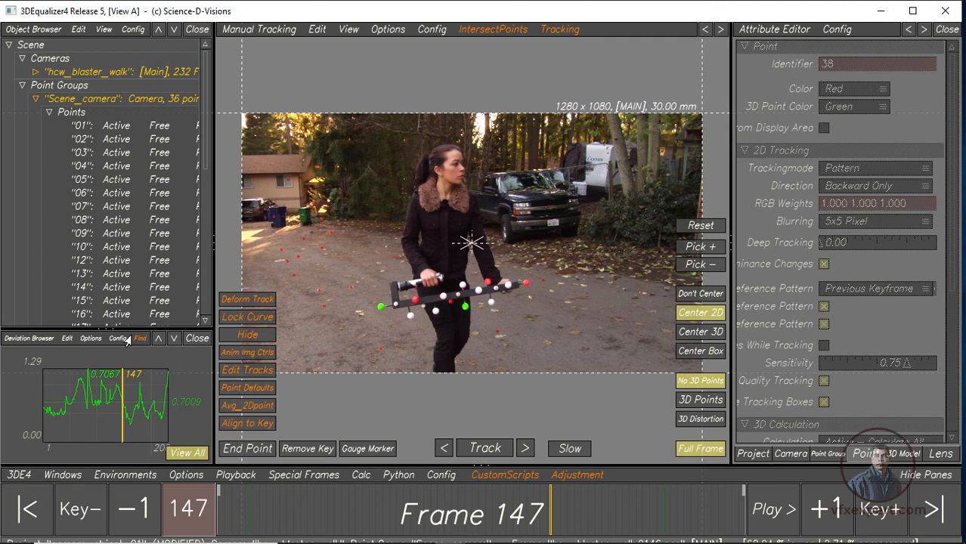
{"action": "left_click_drag", "start_coordinate": [127, 336], "coordinate": [146, 375]}
{"action": "mouse_move", "coordinate": [484, 518]}
{"action": "left_mouse_down"}
{"action": "mouse_move", "coordinate": [561, 492]}
{"action": "mouse_move", "coordinate": [329, 505]}
{"action": "left_mouse_up"}
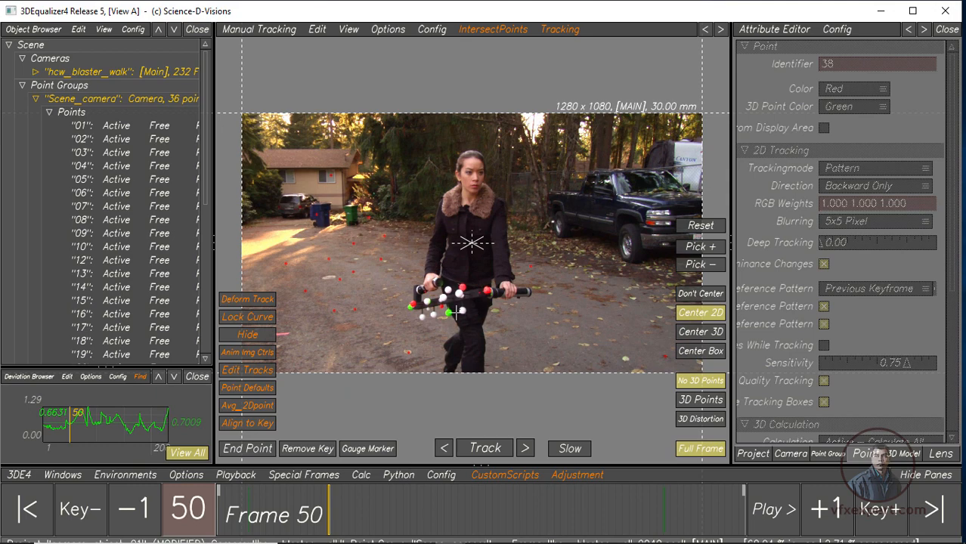
{"action": "scroll", "coordinate": [456, 313], "scroll_direction": "down", "scroll_amount": 1}
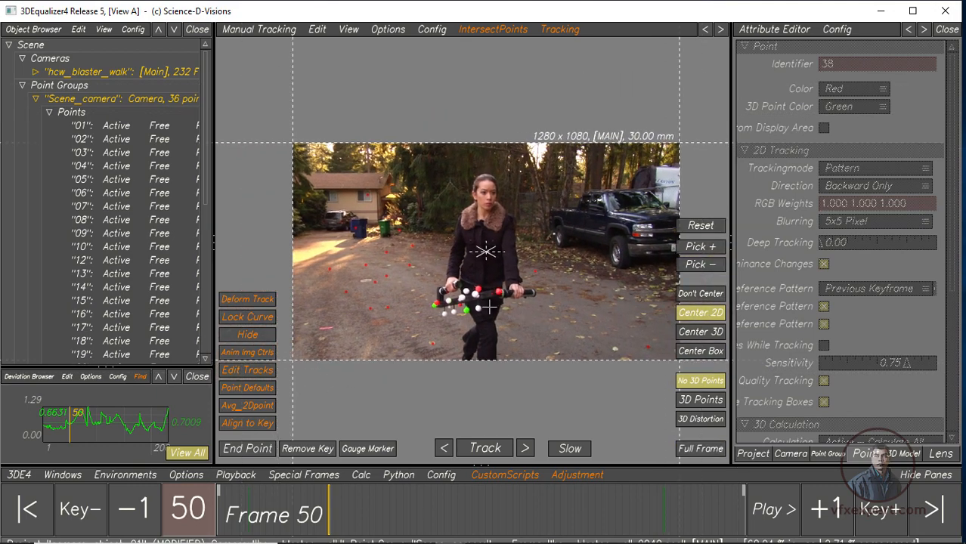
{"action": "scroll", "coordinate": [529, 310], "scroll_direction": "up", "scroll_amount": 2}
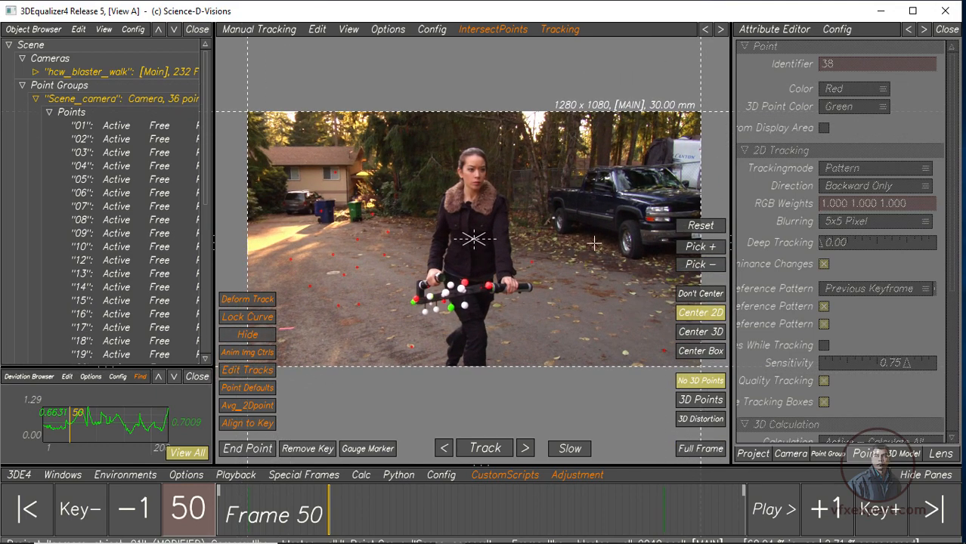
{"action": "mouse_move", "coordinate": [498, 301]}
{"action": "middle_mouse_down"}
{"action": "mouse_move", "coordinate": [477, 295]}
{"action": "mouse_move", "coordinate": [497, 306]}
{"action": "middle_mouse_up"}
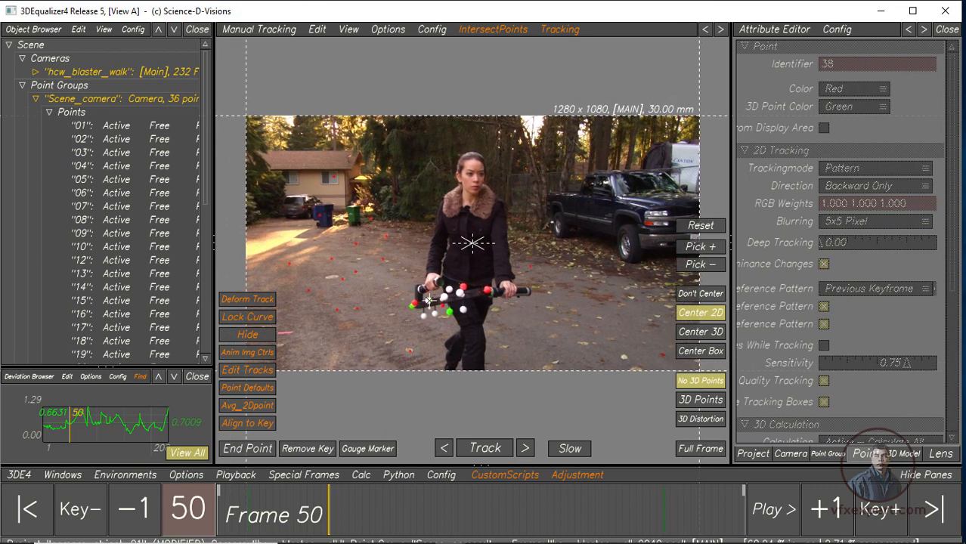
- Open the Parameter Adjustment window, make it narrower and move it away from the footage
{"action": "left_click", "coordinate": [64, 475]}
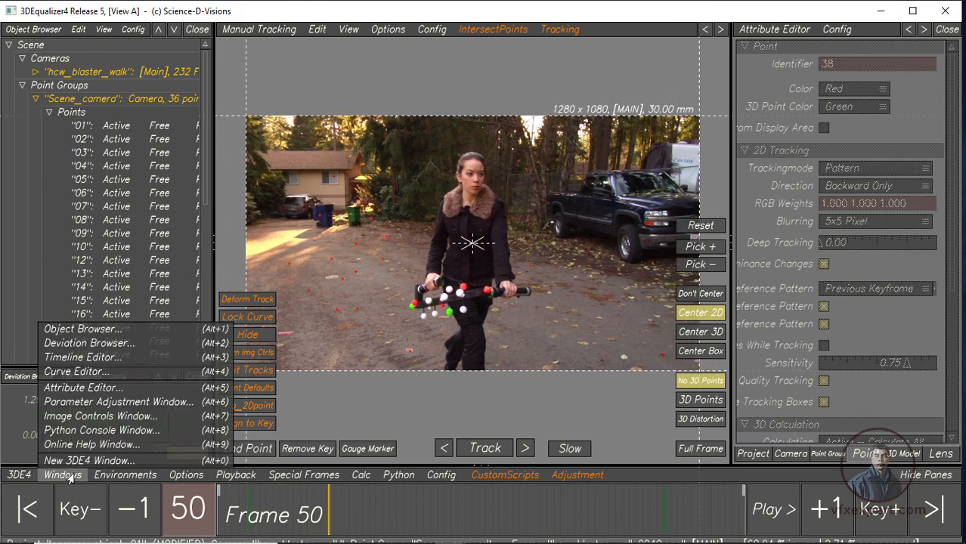
{"action": "left_click", "coordinate": [106, 404]}
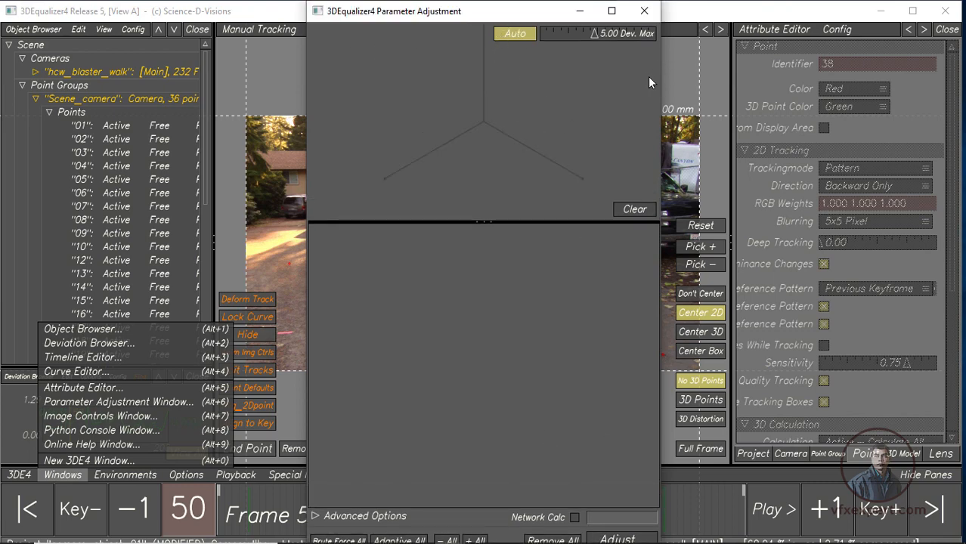
{"action": "left_click_drag", "start_coordinate": [659, 77], "coordinate": [611, 77]}
{"action": "left_click_drag", "start_coordinate": [429, 17], "coordinate": [147, 25]}
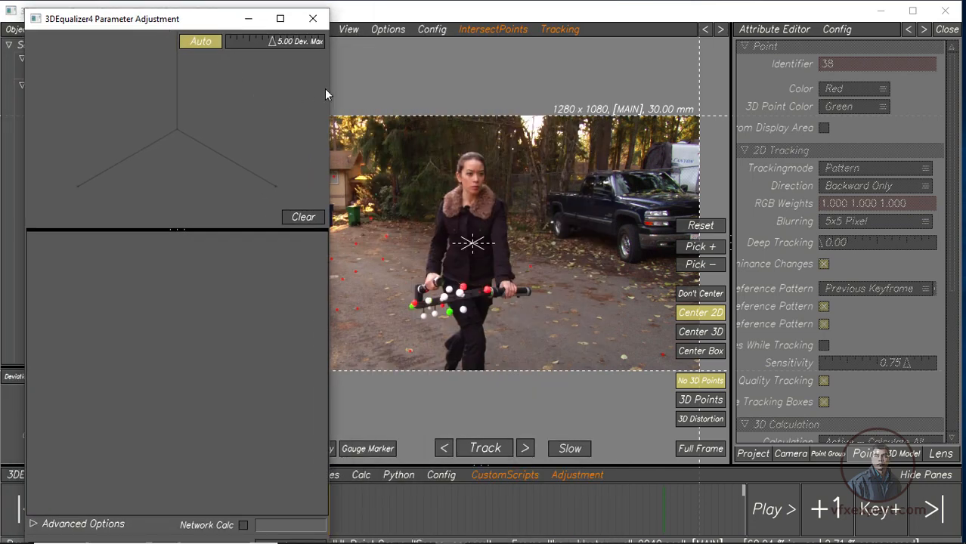
{"action": "left_click_drag", "start_coordinate": [330, 90], "coordinate": [266, 90]}
- Show the default lens attributes in a widened Attribute Editor and set the focal length mode to Adjust
{"action": "left_click", "coordinate": [940, 454]}
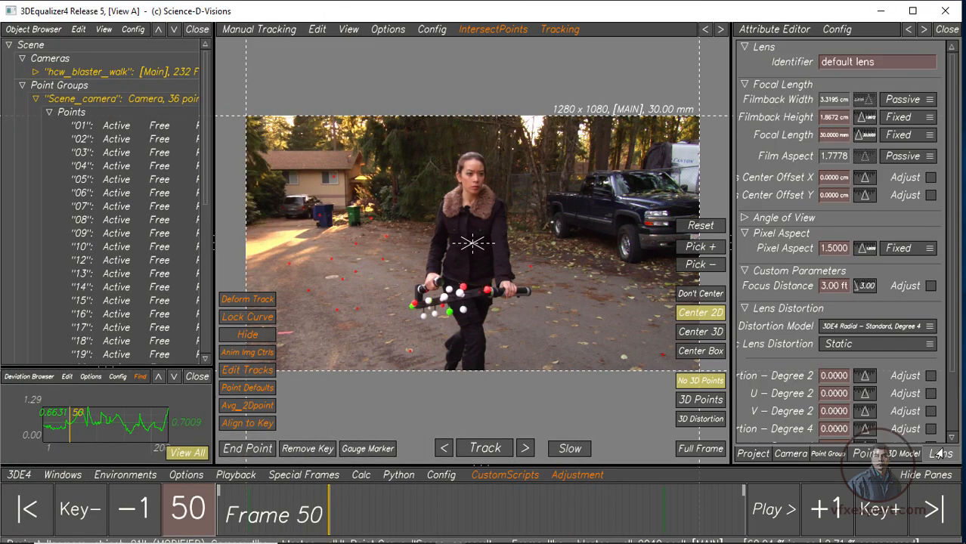
{"action": "left_click_drag", "start_coordinate": [731, 153], "coordinate": [650, 155]}
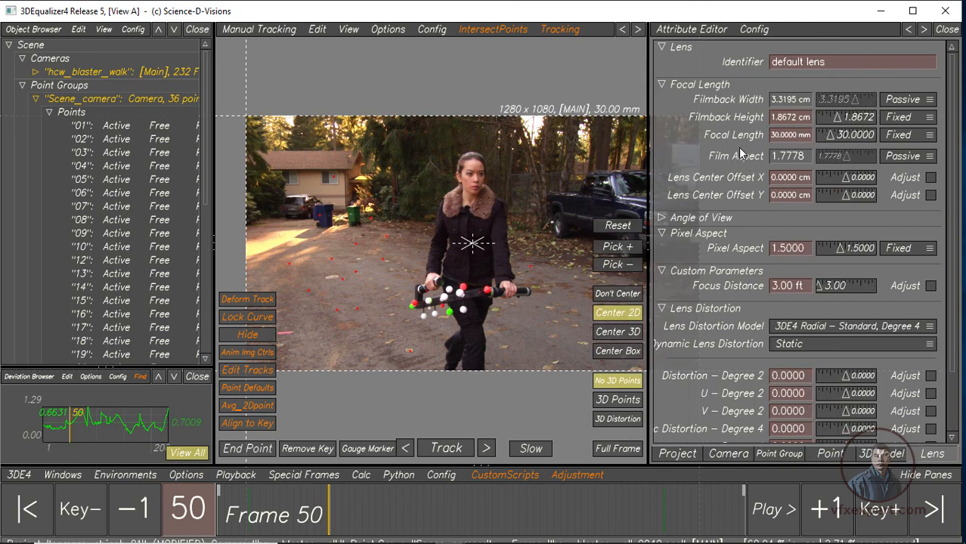
{"action": "left_click", "coordinate": [927, 136]}
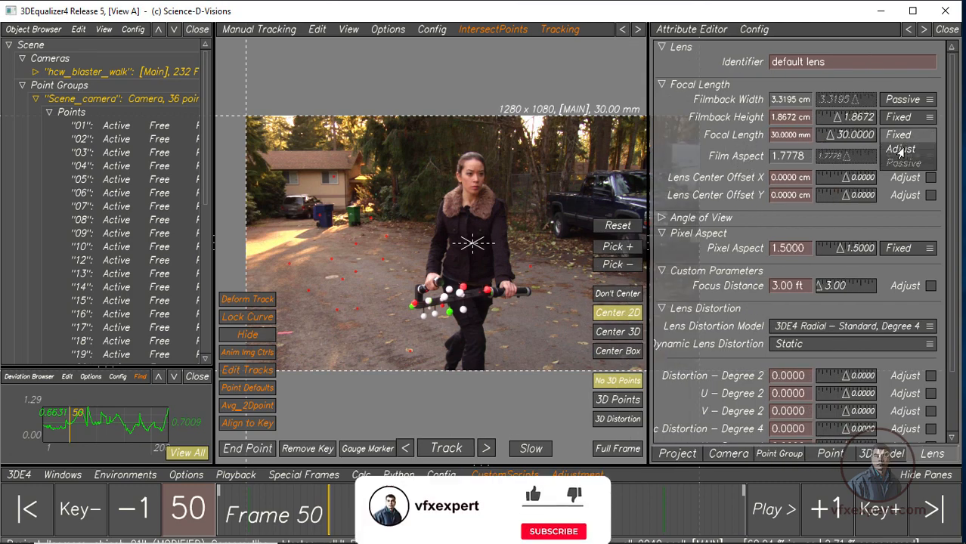
{"action": "left_click", "coordinate": [900, 150]}
- Bring back the Parameter Adjustment window, run the focal length adjustment and transfer the best result's parameters into the project
{"action": "mouse_move", "coordinate": [451, 541]}
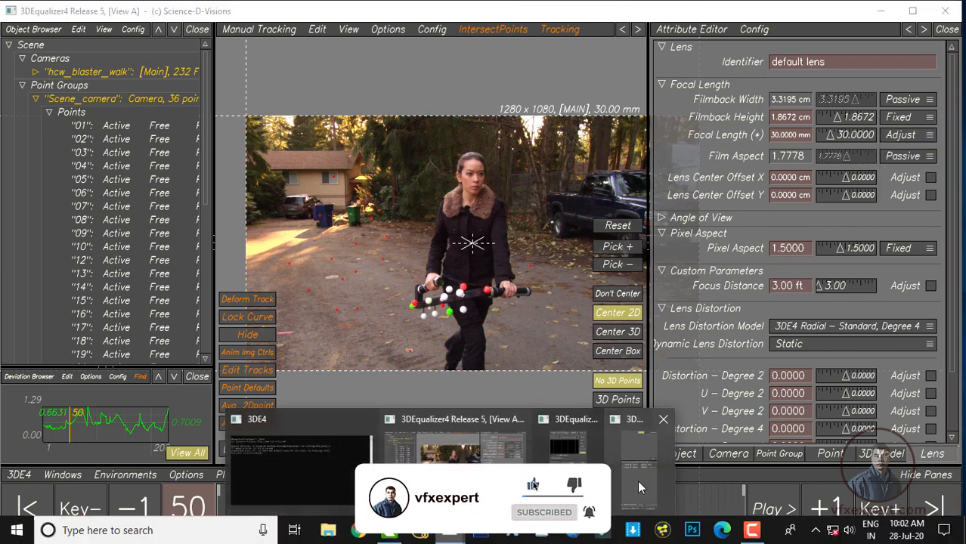
{"action": "left_click", "coordinate": [637, 480]}
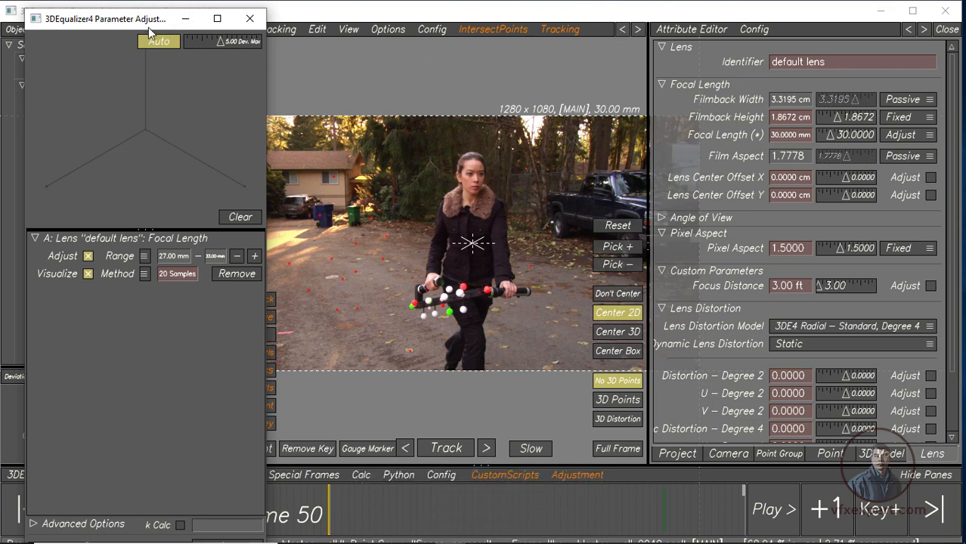
{"action": "left_click_drag", "start_coordinate": [132, 20], "coordinate": [731, 65]}
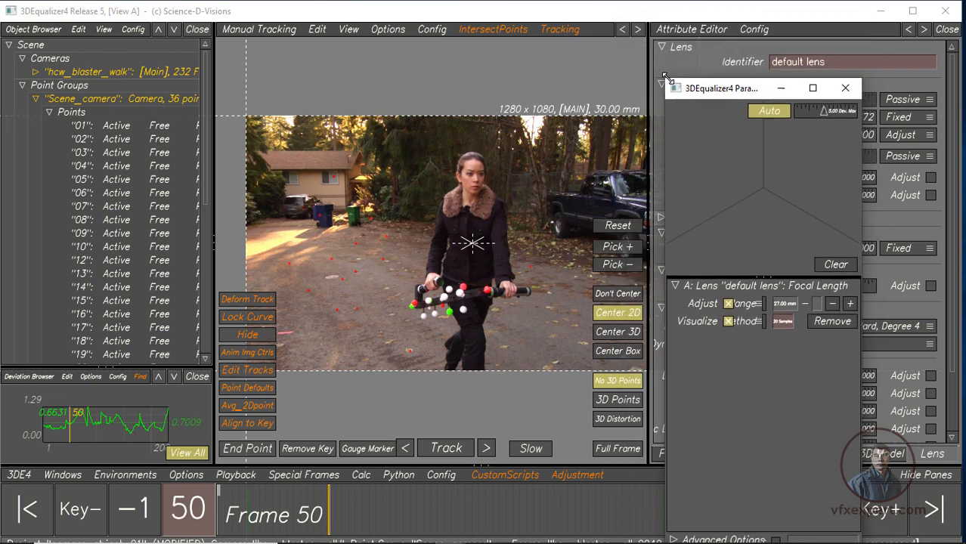
{"action": "left_click_drag", "start_coordinate": [692, 91], "coordinate": [670, 29]}
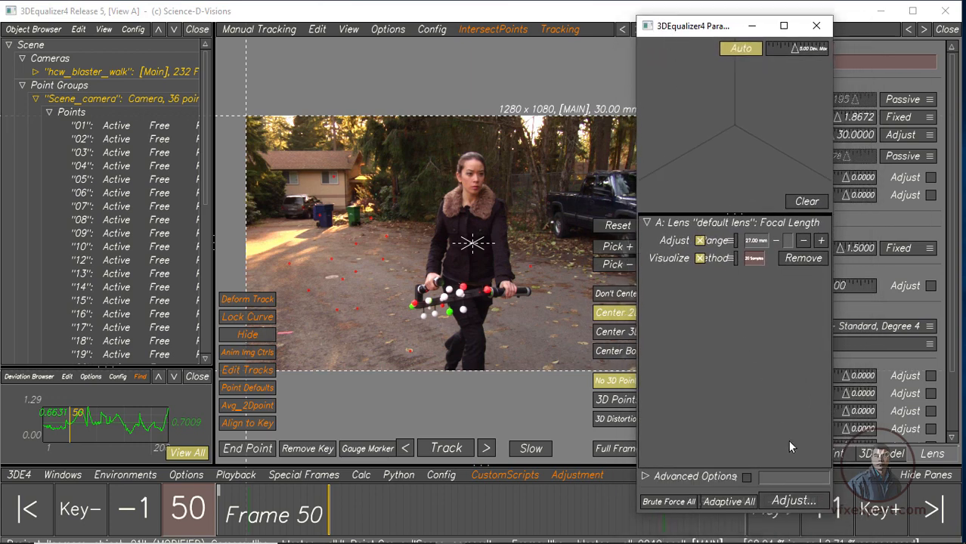
{"action": "left_click", "coordinate": [790, 501]}
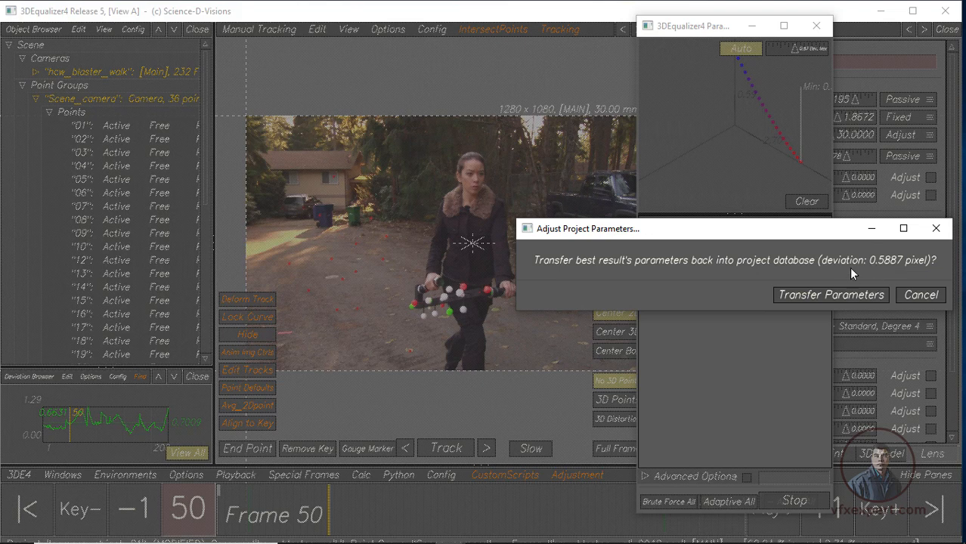
{"action": "left_click", "coordinate": [804, 296]}
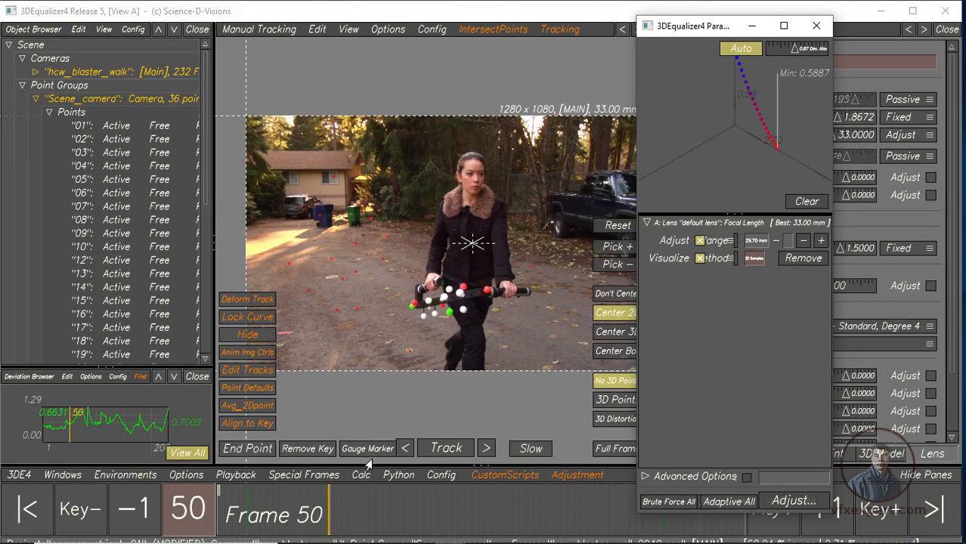
- Calculate everything from scratch with the adjusted focal length, inspect the camera path in 3D and use the result
{"action": "left_click", "coordinate": [361, 476]}
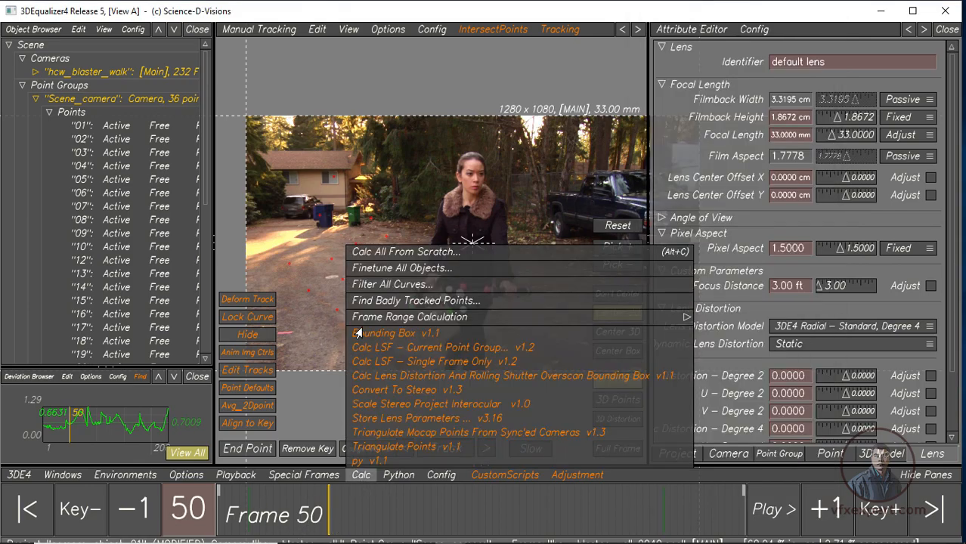
{"action": "left_click", "coordinate": [376, 253]}
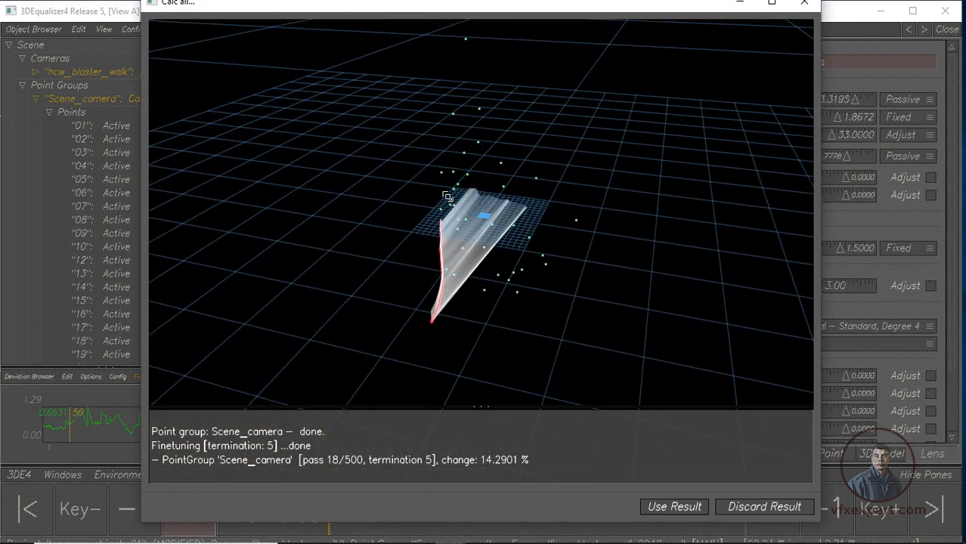
{"action": "left_click_drag", "start_coordinate": [532, 363], "coordinate": [437, 346]}
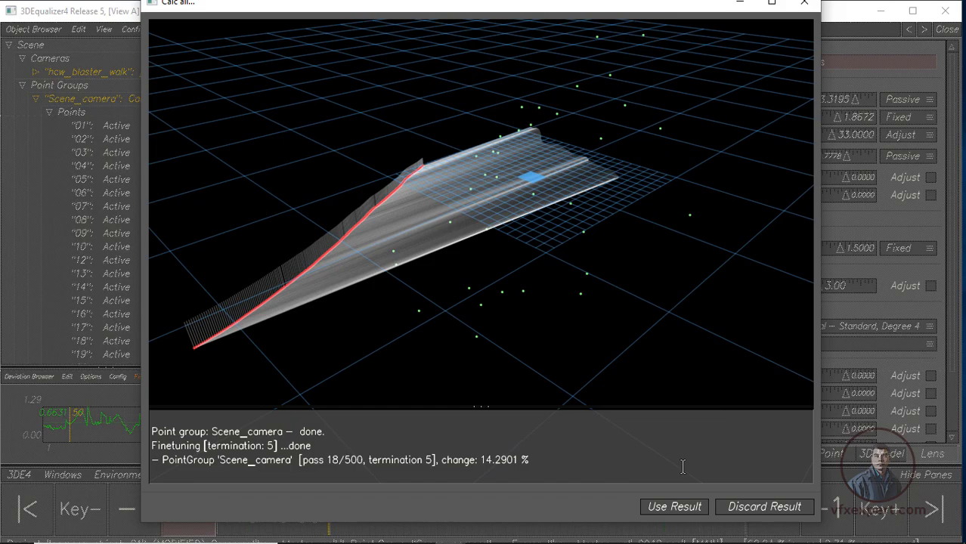
{"action": "left_click", "coordinate": [676, 507]}
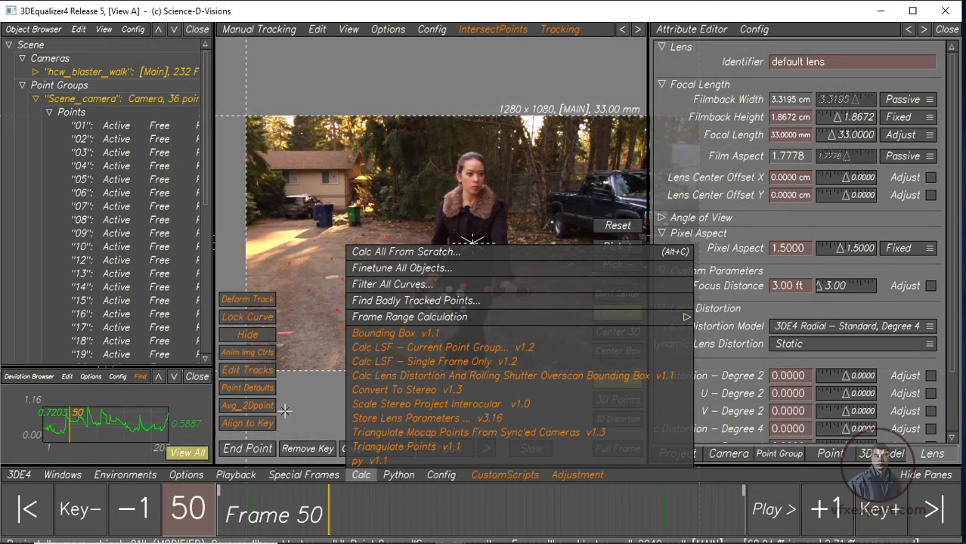
- Check the new deviation curve up to frame 74, close the Deviation Browser and widen the Manual Tracking view
{"action": "mouse_move", "coordinate": [333, 515]}
{"action": "left_mouse_down"}
{"action": "mouse_move", "coordinate": [359, 515]}
{"action": "mouse_move", "coordinate": [294, 515]}
{"action": "mouse_move", "coordinate": [377, 516]}
{"action": "mouse_move", "coordinate": [340, 515]}
{"action": "left_mouse_up"}
{"action": "left_click_drag", "start_coordinate": [371, 479], "coordinate": [384, 476]}
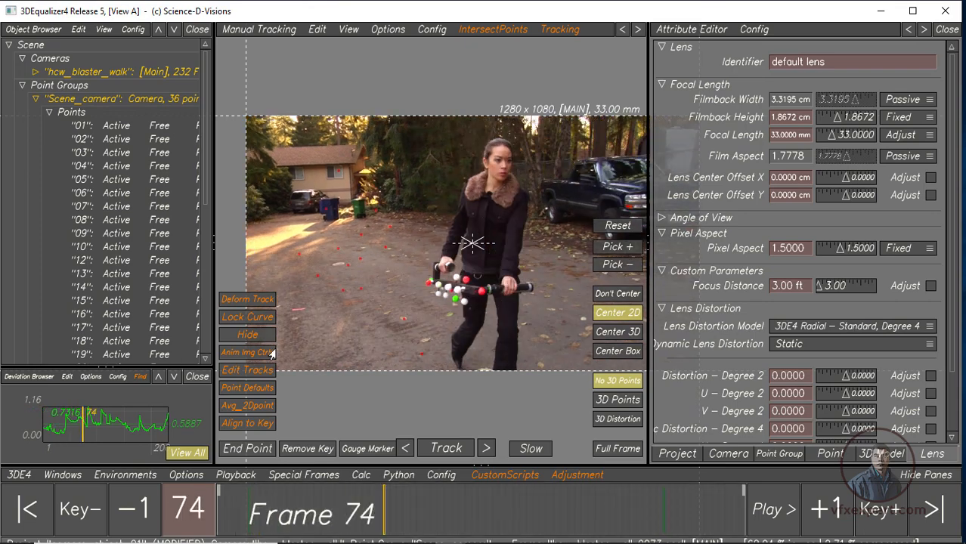
{"action": "left_click", "coordinate": [196, 377]}
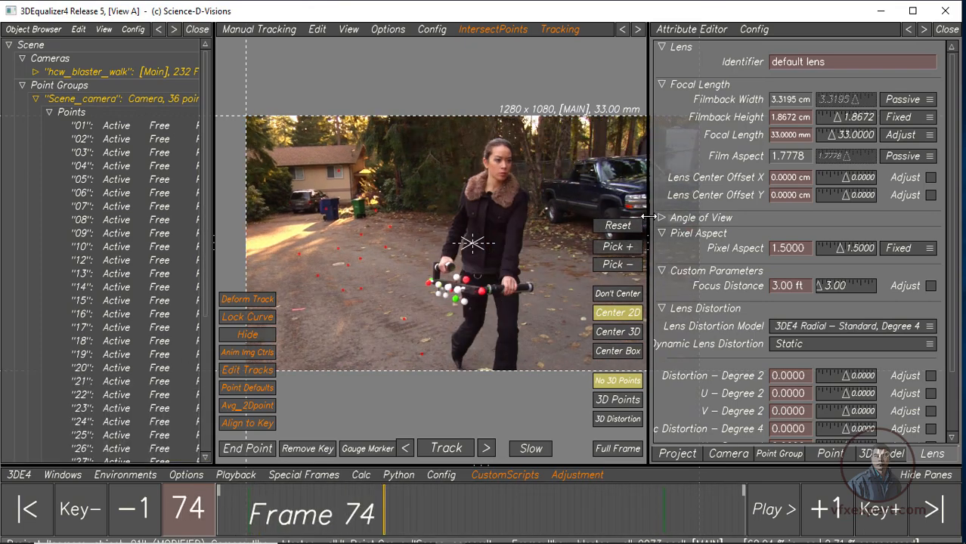
{"action": "left_click_drag", "start_coordinate": [649, 217], "coordinate": [782, 217]}
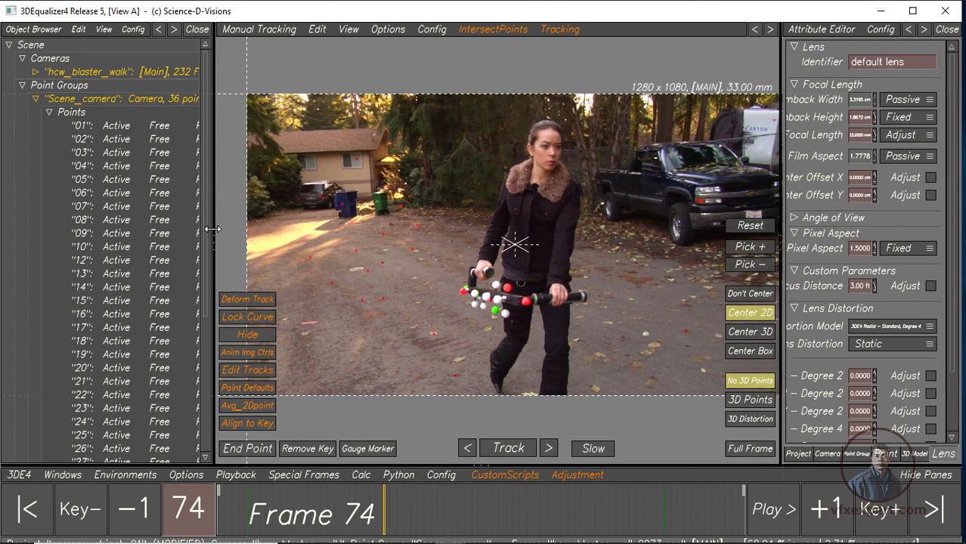
{"action": "left_click_drag", "start_coordinate": [212, 229], "coordinate": [174, 229]}
- Display the 3D points over the footage at frame 1, enlarge the view and play the shot to check their fit
{"action": "left_click_drag", "start_coordinate": [397, 515], "coordinate": [218, 515]}
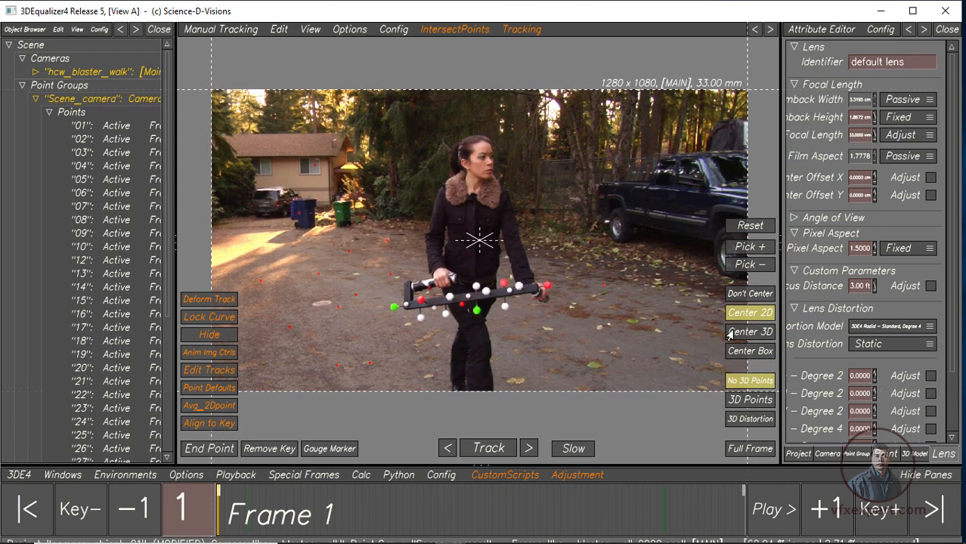
{"action": "left_click", "coordinate": [745, 400]}
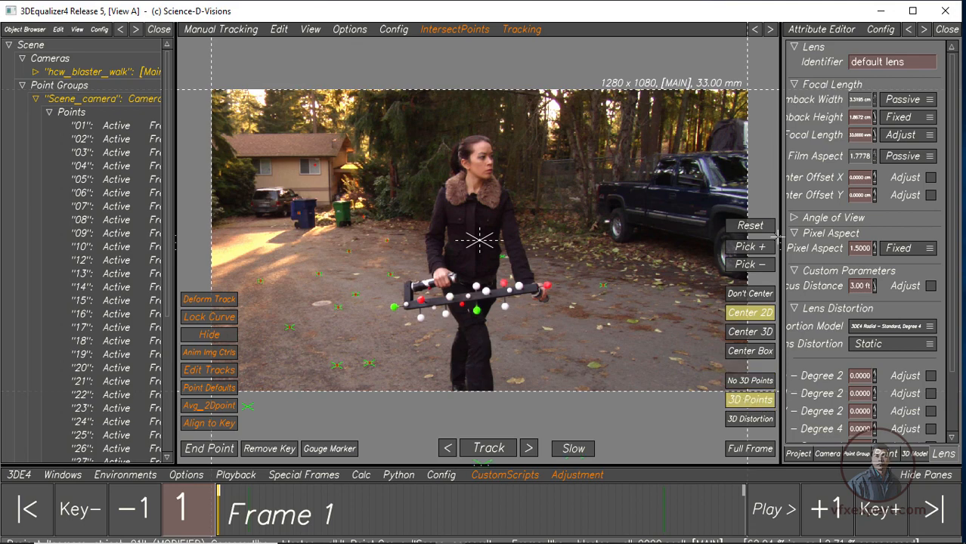
{"action": "left_click_drag", "start_coordinate": [779, 208], "coordinate": [788, 208]}
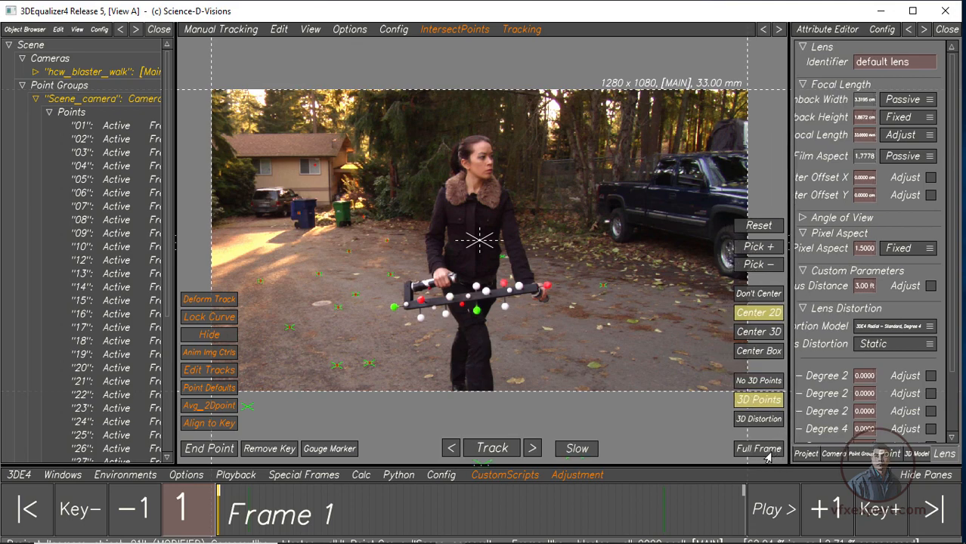
{"action": "left_click", "coordinate": [769, 454]}
{"action": "right_click_drag", "start_coordinate": [408, 323], "coordinate": [464, 362]}
{"action": "middle_click_drag", "start_coordinate": [533, 296], "coordinate": [543, 293]}
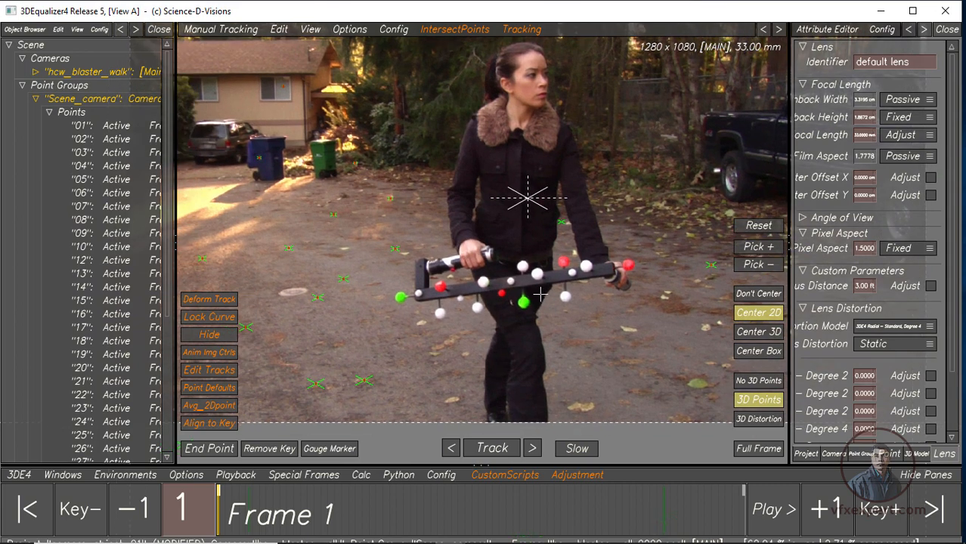
{"action": "left_click_drag", "start_coordinate": [458, 514], "coordinate": [191, 505]}
{"action": "left_click", "coordinate": [791, 516]}
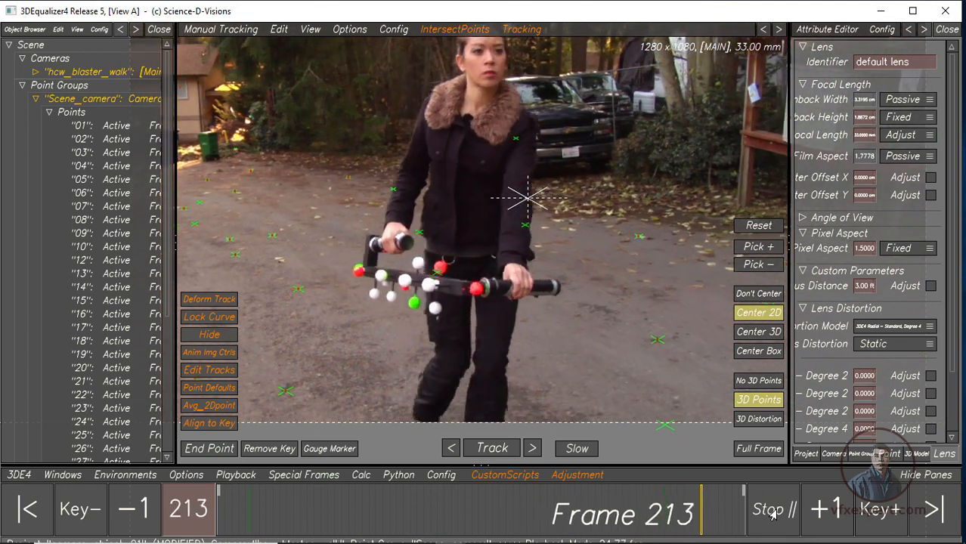
- Stop playback, return to frame 1 and examine the solved camera path and point cloud in the 3D Orientation view
{"action": "left_click", "coordinate": [772, 511]}
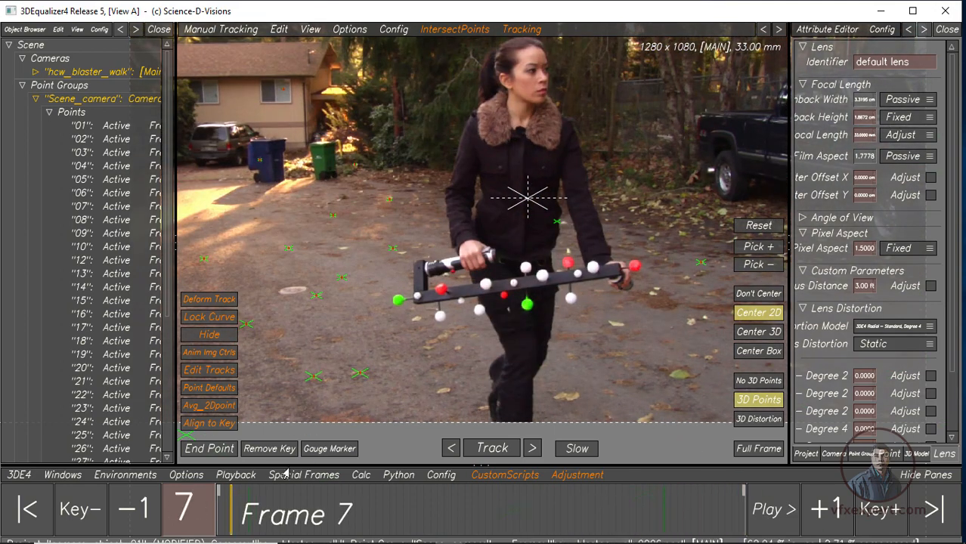
{"action": "left_click_drag", "start_coordinate": [287, 505], "coordinate": [203, 505]}
{"action": "left_click", "coordinate": [208, 30]}
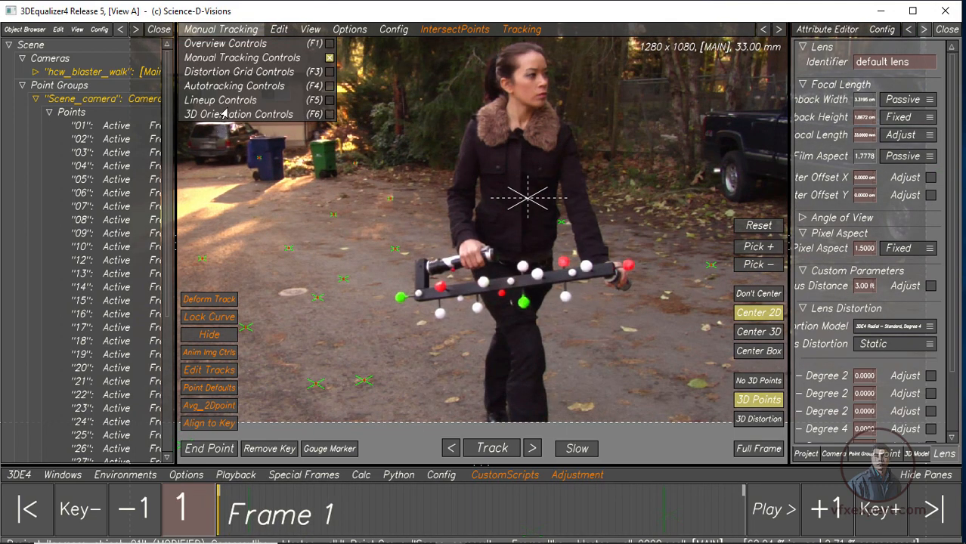
{"action": "left_click", "coordinate": [227, 114]}
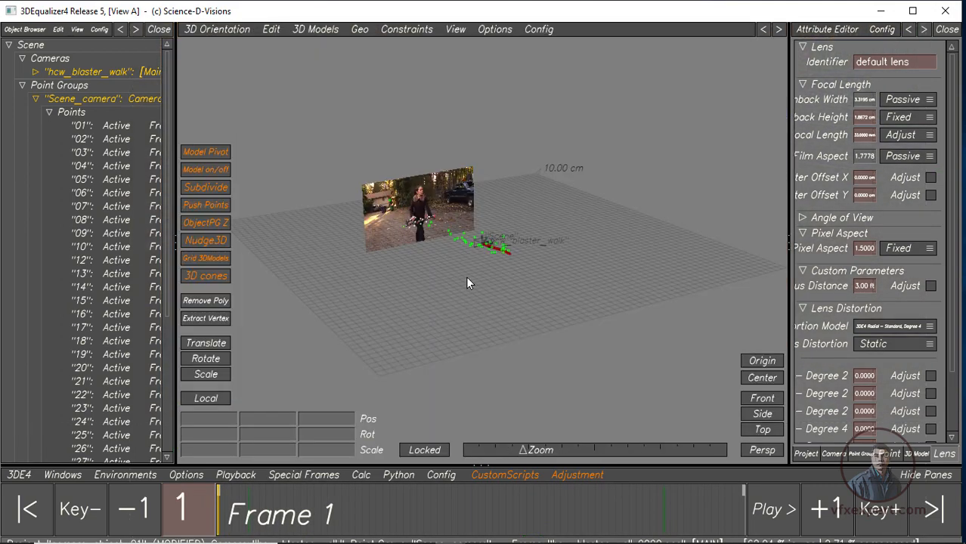
{"action": "left_click_drag", "start_coordinate": [468, 278], "coordinate": [695, 356], "text": "alt"}
{"action": "right_click_drag", "start_coordinate": [446, 356], "coordinate": [650, 414], "text": "alt"}
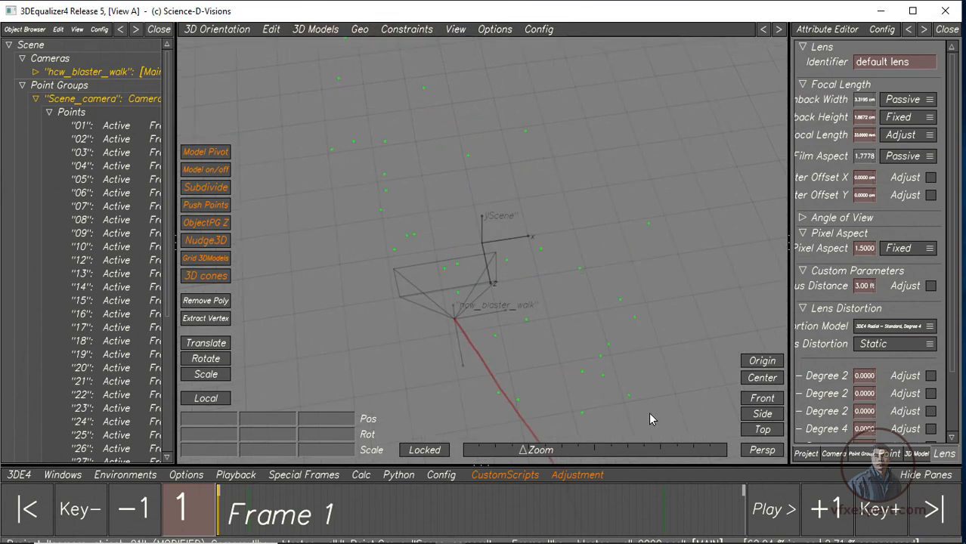
{"action": "left_click_drag", "start_coordinate": [649, 412], "coordinate": [469, 301], "text": "alt"}
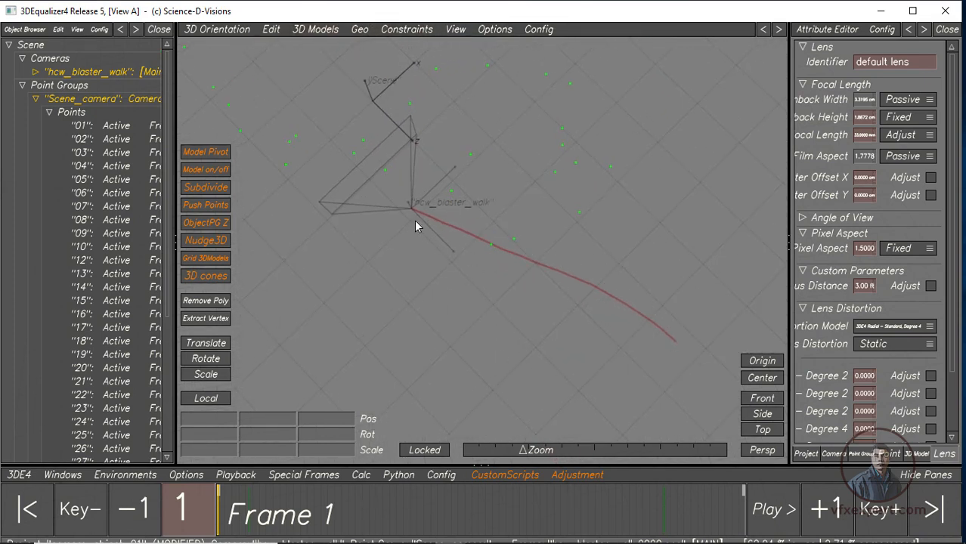
{"action": "left_click_drag", "start_coordinate": [441, 293], "coordinate": [556, 278], "text": "alt"}
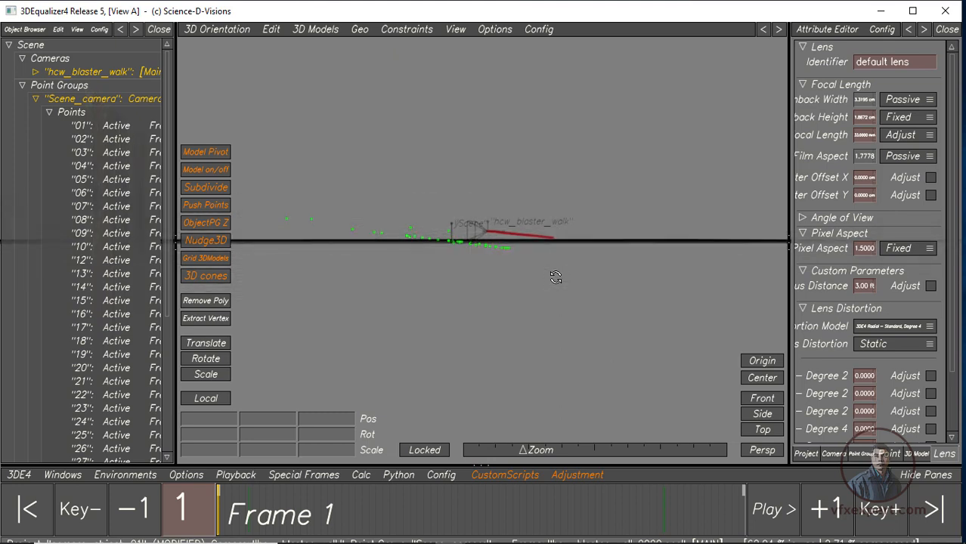
{"action": "left_click_drag", "start_coordinate": [463, 292], "coordinate": [522, 325], "text": "alt"}
- Select ground point 17 in the Manual Tracking view and move it to the origin in the 3D Orientation view
{"action": "left_click", "coordinate": [225, 30]}
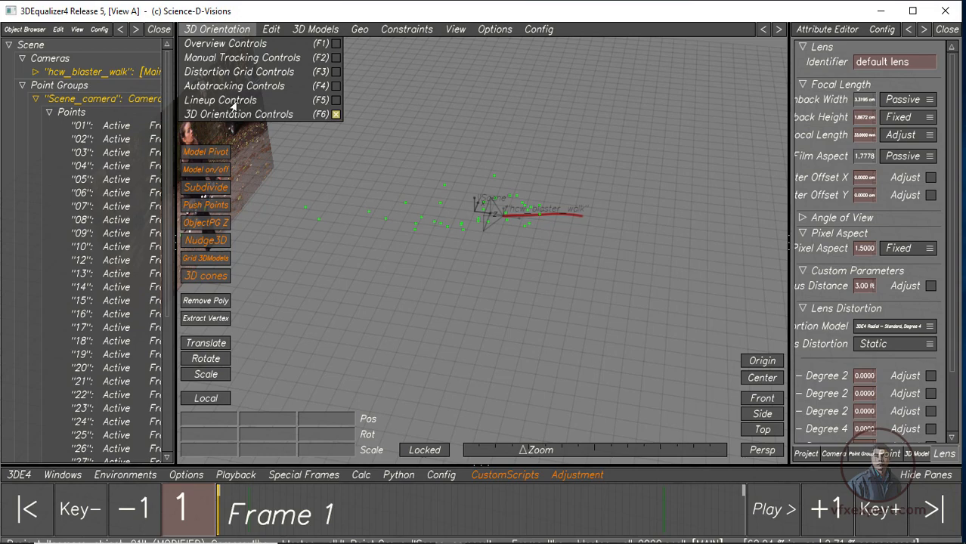
{"action": "left_click", "coordinate": [198, 59]}
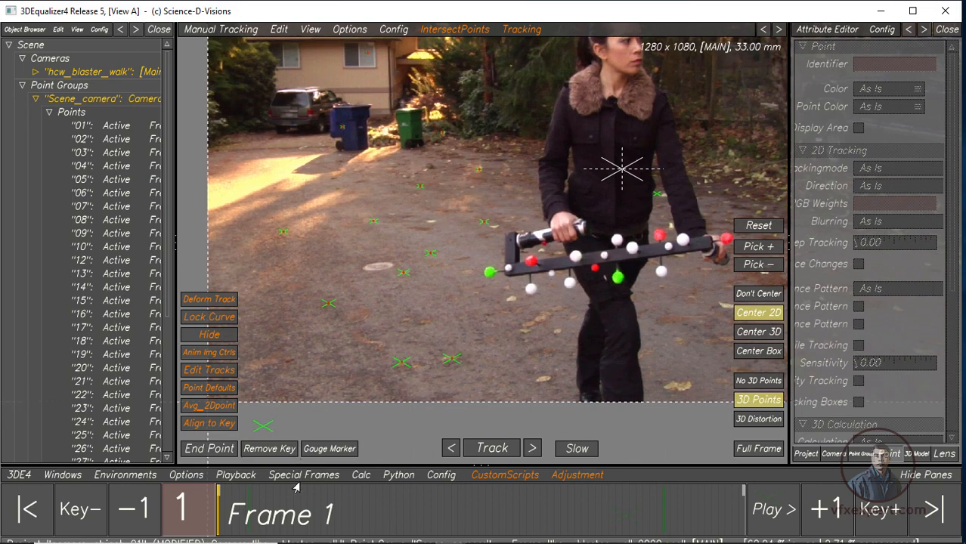
{"action": "left_click", "coordinate": [431, 252], "text": "ctrl"}
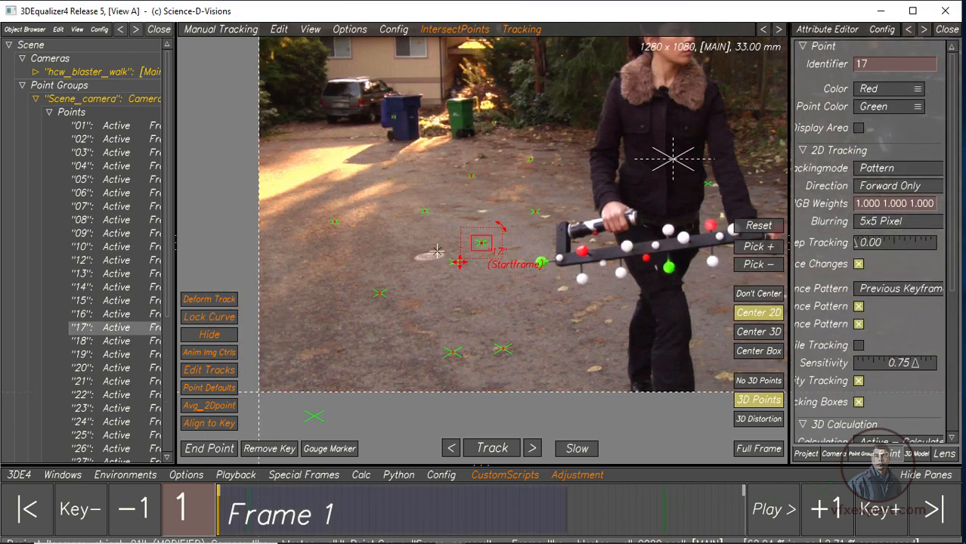
{"action": "left_click", "coordinate": [210, 30]}
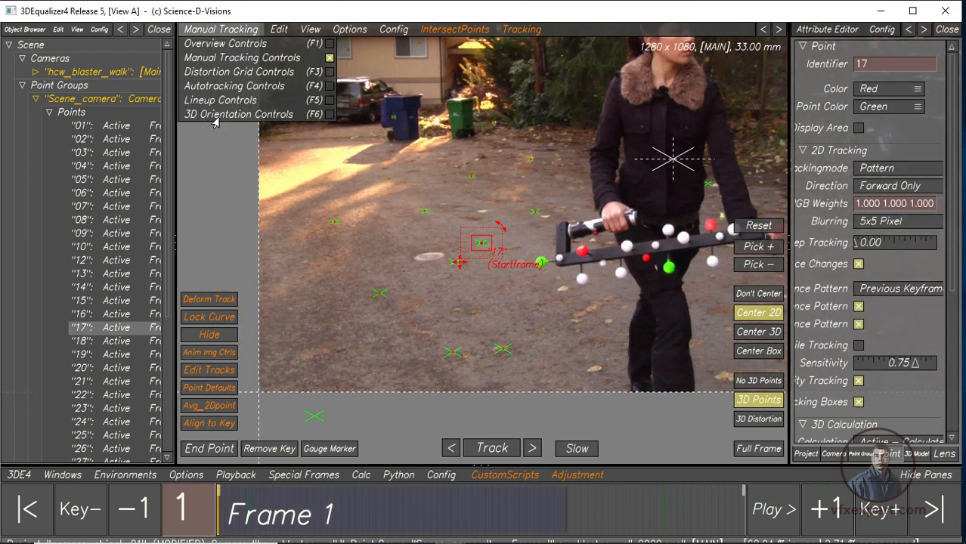
{"action": "left_click", "coordinate": [222, 114]}
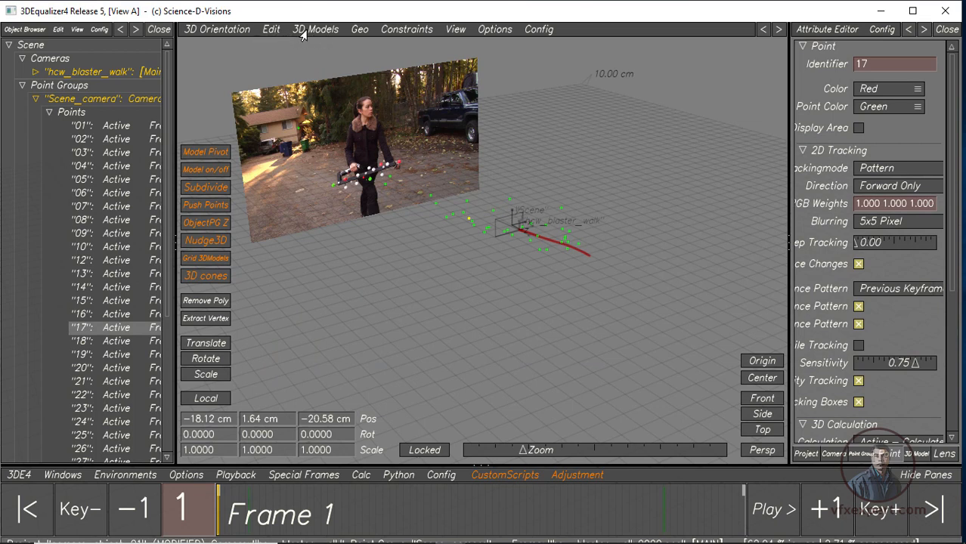
{"action": "left_click", "coordinate": [266, 32]}
{"action": "mouse_move", "coordinate": [303, 61]}
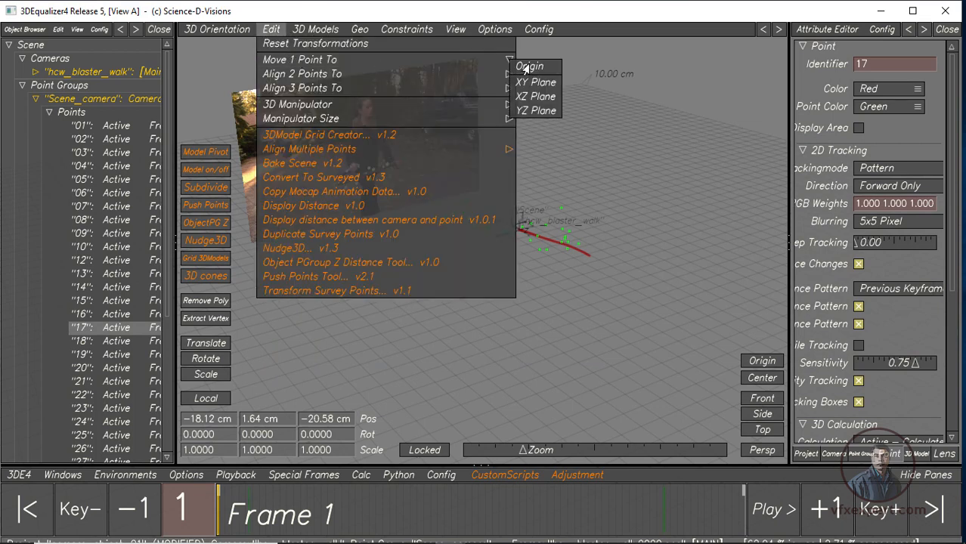
{"action": "left_click", "coordinate": [538, 374]}
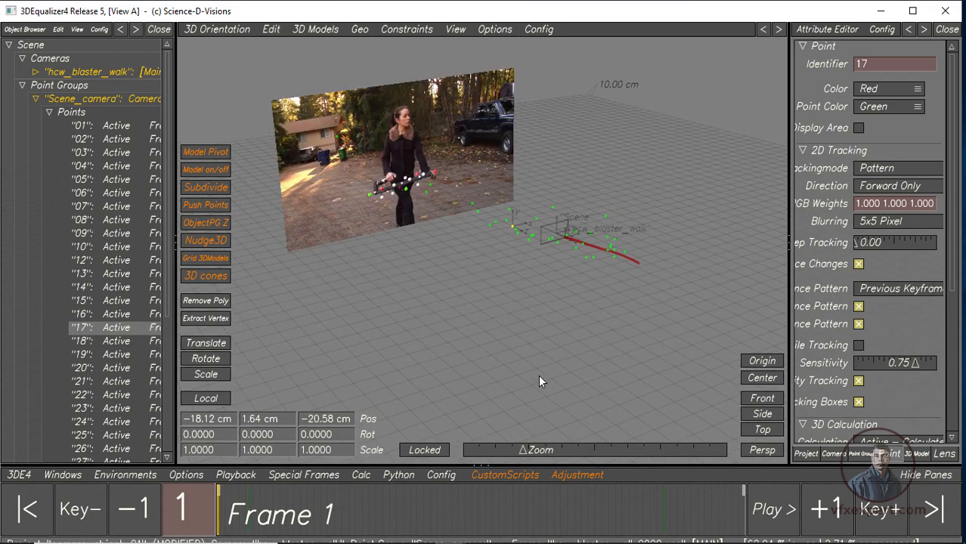
- Set the 3D view to an orthographic side view centred on the point cloud
{"action": "middle_click_drag", "start_coordinate": [586, 337], "coordinate": [556, 389]}
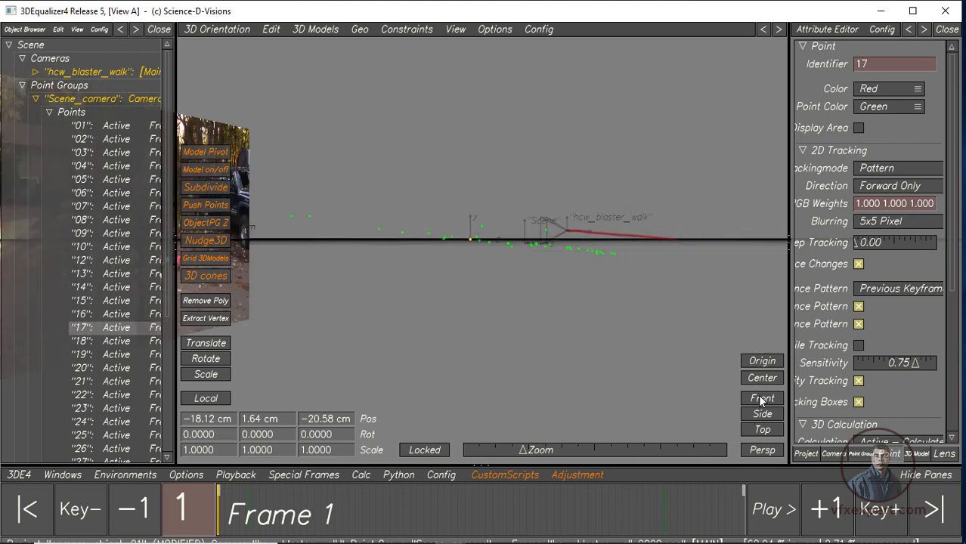
{"action": "left_click", "coordinate": [761, 450]}
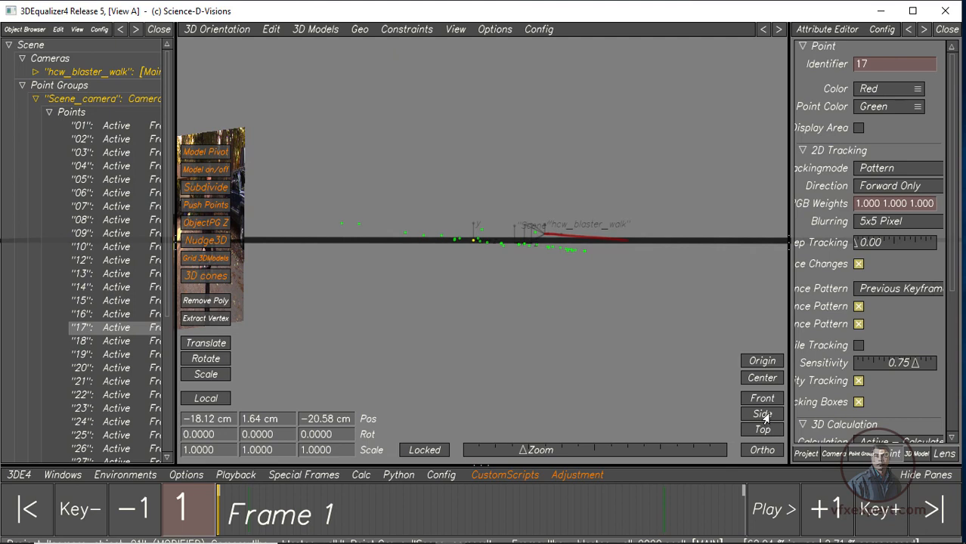
{"action": "left_click", "coordinate": [762, 415]}
{"action": "middle_click_drag", "start_coordinate": [530, 327], "coordinate": [519, 250]}
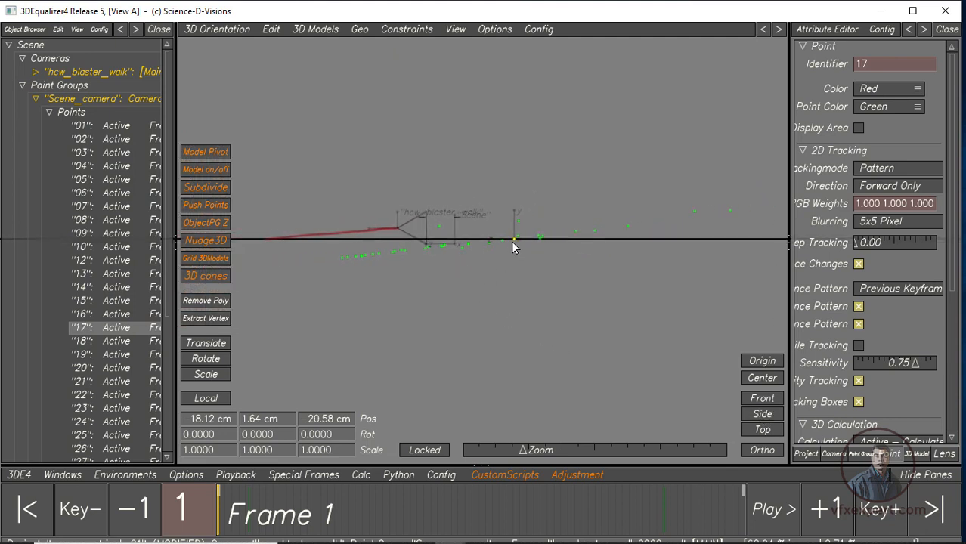
- In global mode, rotate the Scene to about -5.07 degrees in X and raise it to about 0.13 cm in Y to align the ground points
{"action": "left_click", "coordinate": [32, 45]}
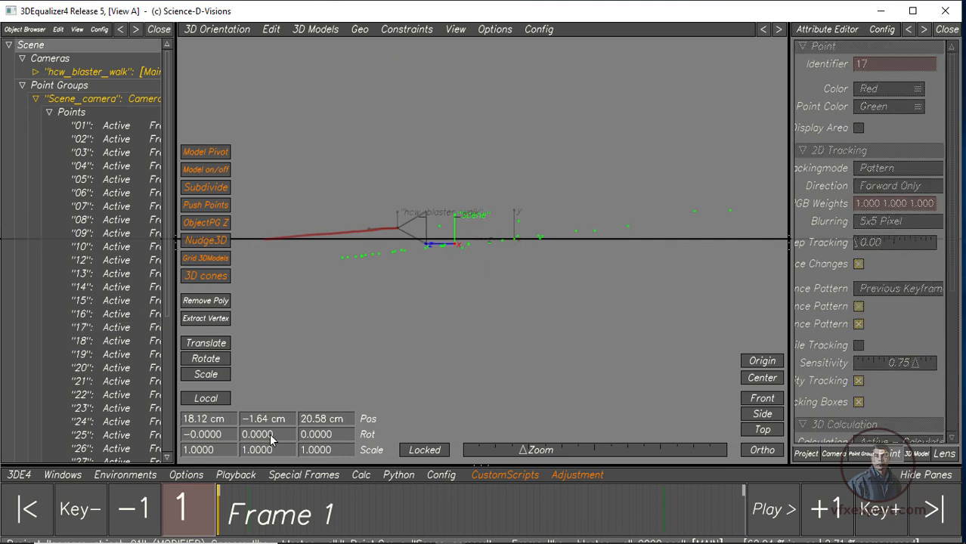
{"action": "left_click", "coordinate": [206, 401]}
{"action": "middle_click_drag", "start_coordinate": [394, 302], "coordinate": [479, 291]}
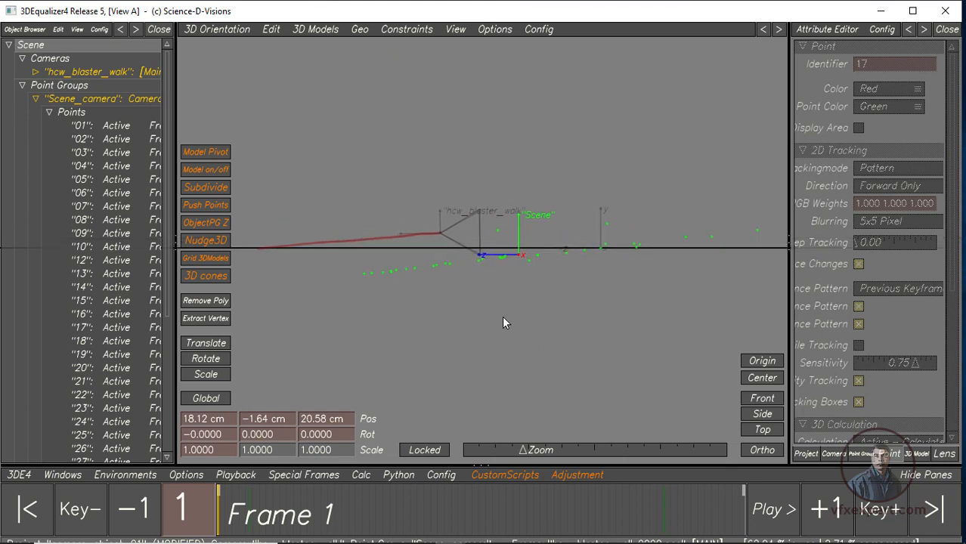
{"action": "left_click", "coordinate": [205, 359]}
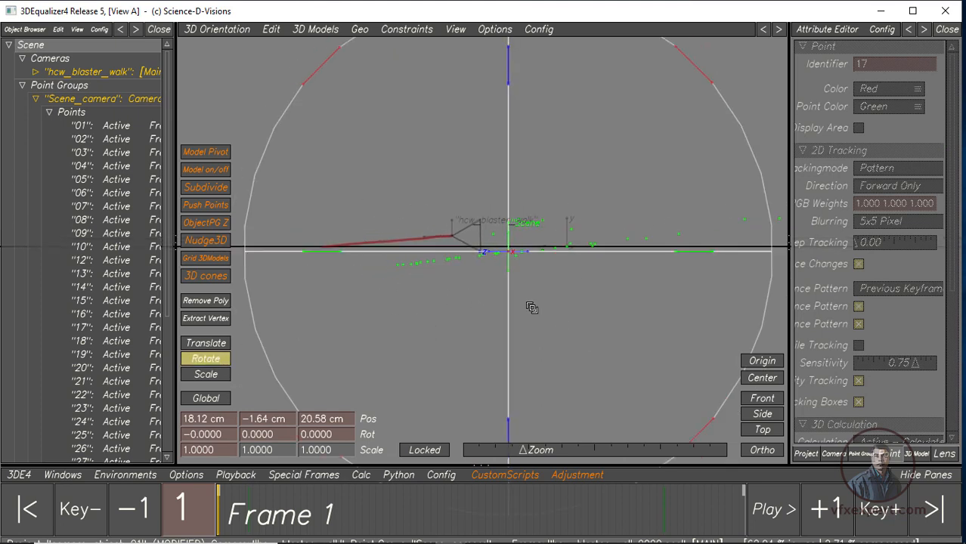
{"action": "left_click_drag", "start_coordinate": [379, 124], "coordinate": [523, 373]}
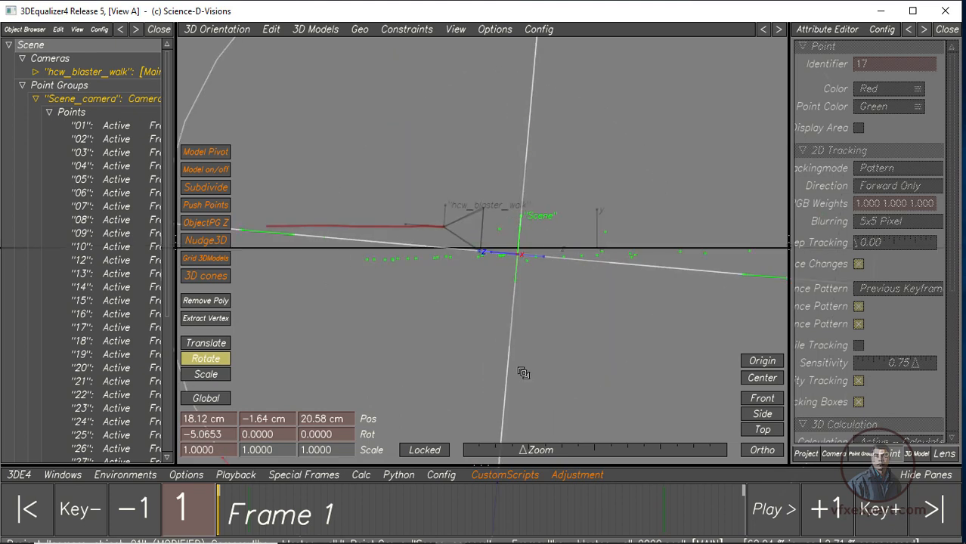
{"action": "left_click", "coordinate": [206, 342]}
{"action": "left_click_drag", "start_coordinate": [505, 86], "coordinate": [501, 91]}
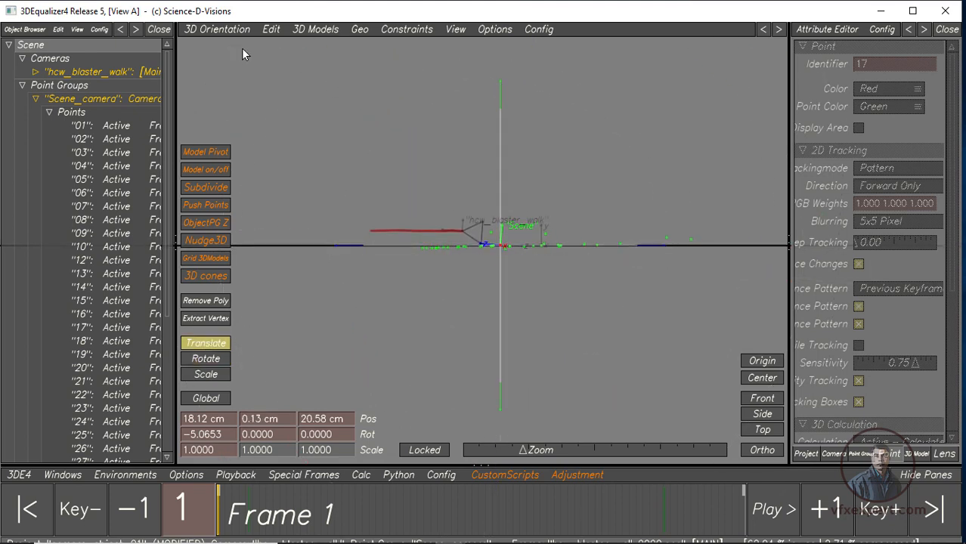
- Select ground point 03 at frame 117 in the Manual Tracking view and move it to the origin in the 3D Orientation view
{"action": "left_click", "coordinate": [218, 29]}
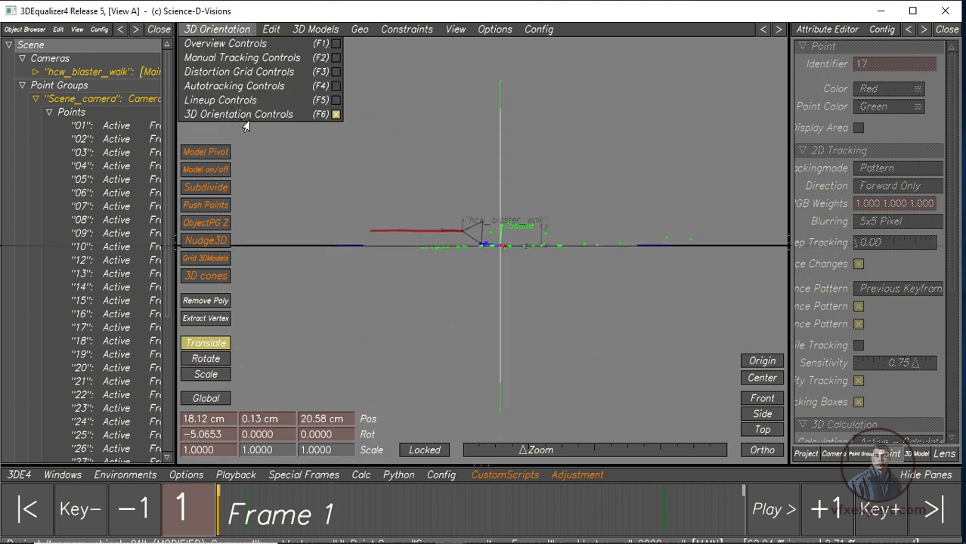
{"action": "left_click", "coordinate": [223, 59]}
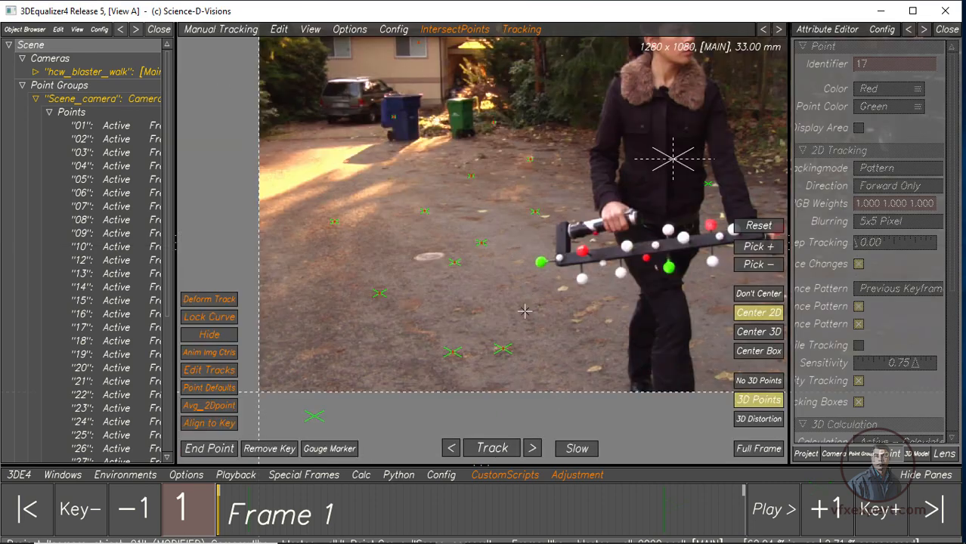
{"action": "mouse_move", "coordinate": [274, 509]}
{"action": "left_mouse_down"}
{"action": "mouse_move", "coordinate": [502, 508]}
{"action": "mouse_move", "coordinate": [483, 509]}
{"action": "left_mouse_up"}
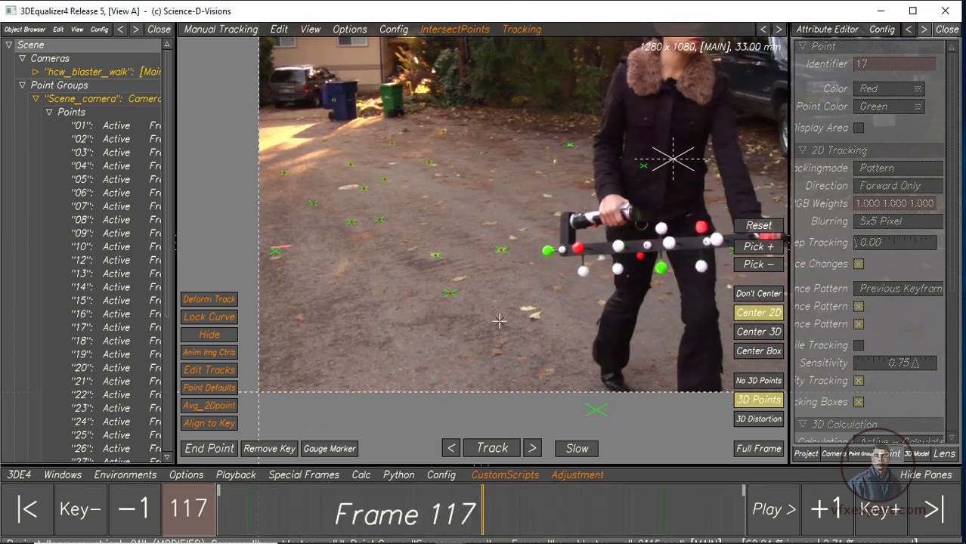
{"action": "left_click", "coordinate": [502, 250]}
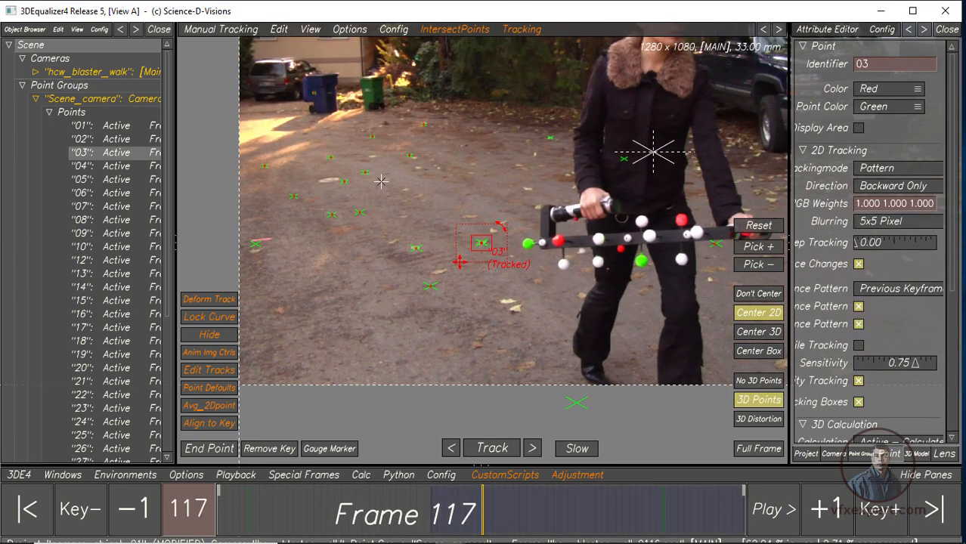
{"action": "left_click", "coordinate": [214, 33]}
{"action": "left_click", "coordinate": [221, 111]}
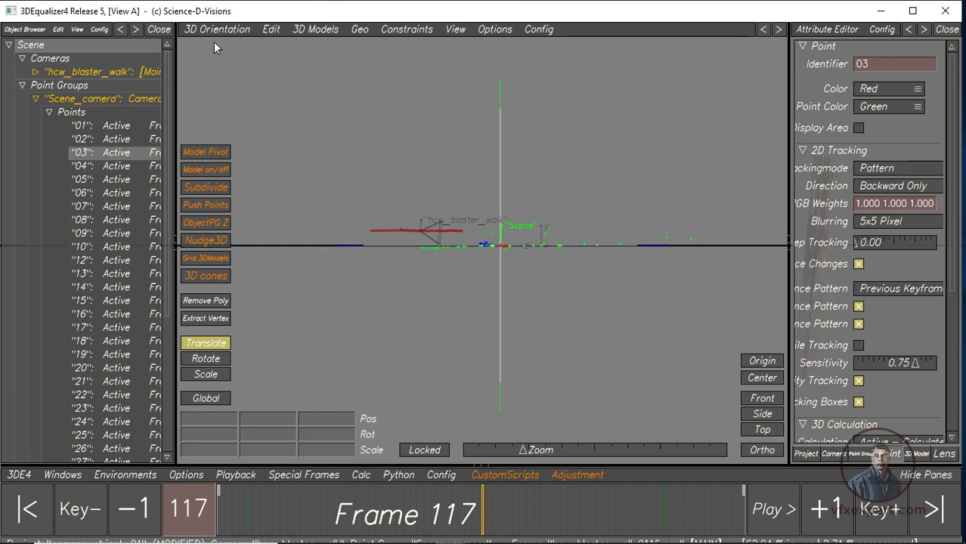
{"action": "left_click", "coordinate": [269, 30]}
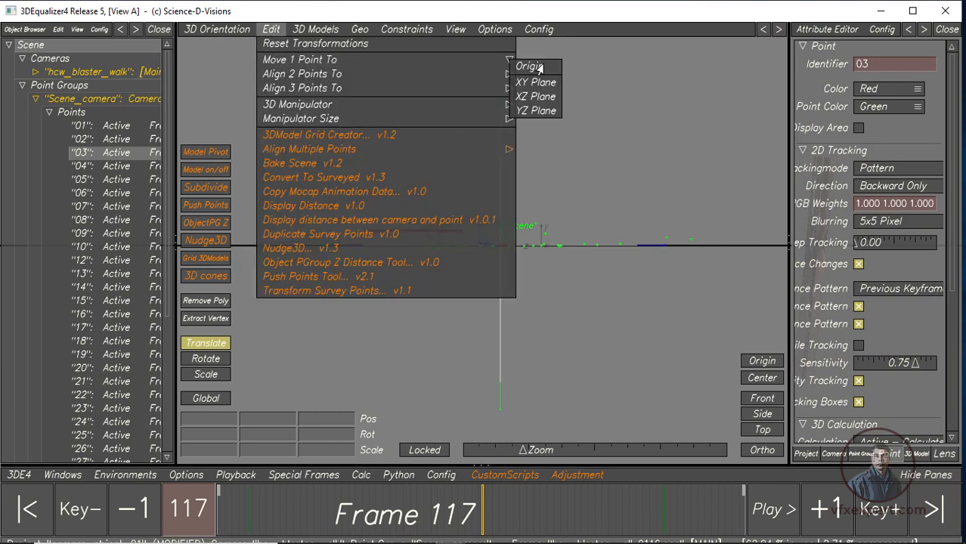
{"action": "left_click", "coordinate": [599, 297]}
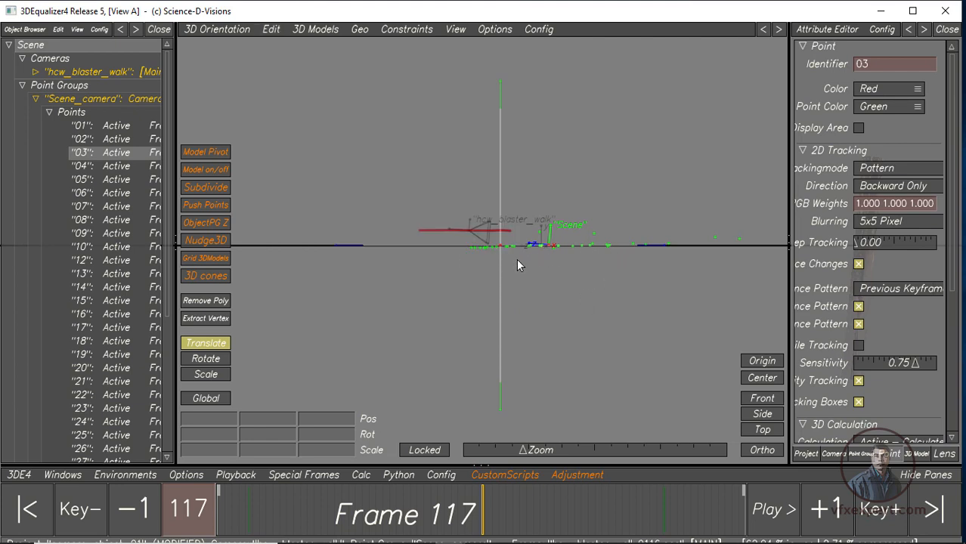
- Restore the perspective projection, turn off the translate manipulator and examine the aligned scene from several angles
{"action": "left_click", "coordinate": [762, 450]}
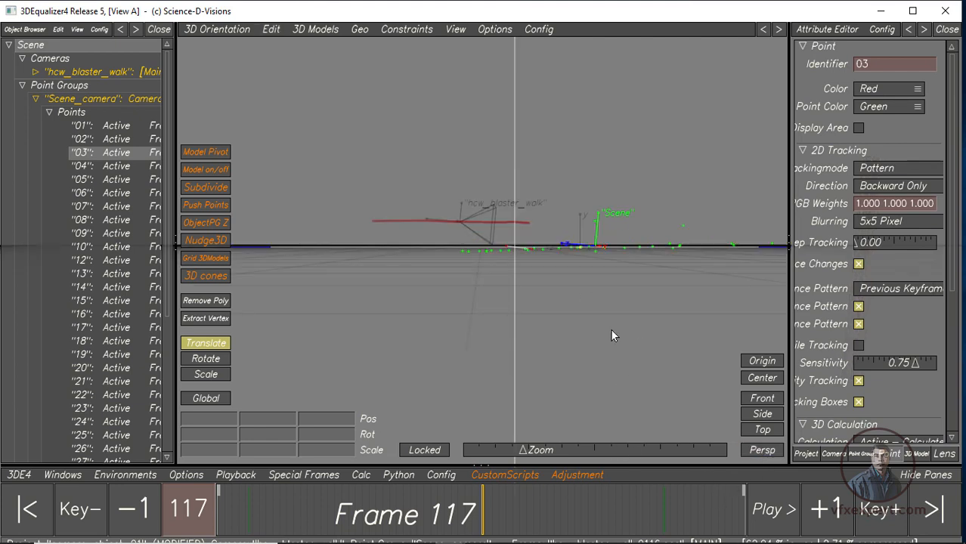
{"action": "left_click_drag", "start_coordinate": [610, 328], "coordinate": [524, 352]}
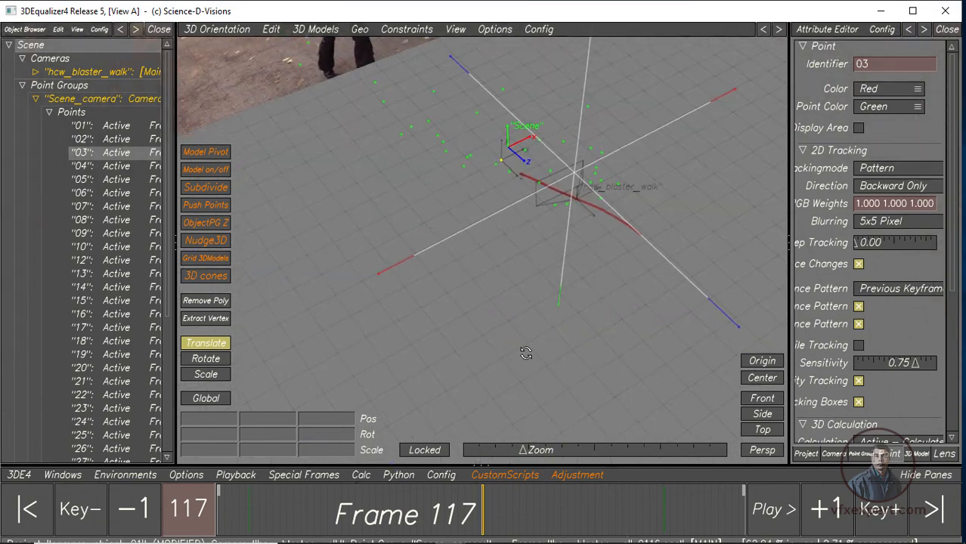
{"action": "right_click_drag", "start_coordinate": [524, 352], "coordinate": [476, 302]}
{"action": "left_click", "coordinate": [225, 347]}
{"action": "left_click_drag", "start_coordinate": [648, 338], "coordinate": [436, 307]}
{"action": "right_click_drag", "start_coordinate": [436, 307], "coordinate": [581, 381]}
{"action": "left_click_drag", "start_coordinate": [580, 381], "coordinate": [552, 367]}
{"action": "right_click_drag", "start_coordinate": [553, 366], "coordinate": [407, 274]}
- Check the 3D points and horizon against the footage in the Lineup view at frame 1, and return to the 3D Orientation view
{"action": "left_click", "coordinate": [219, 29]}
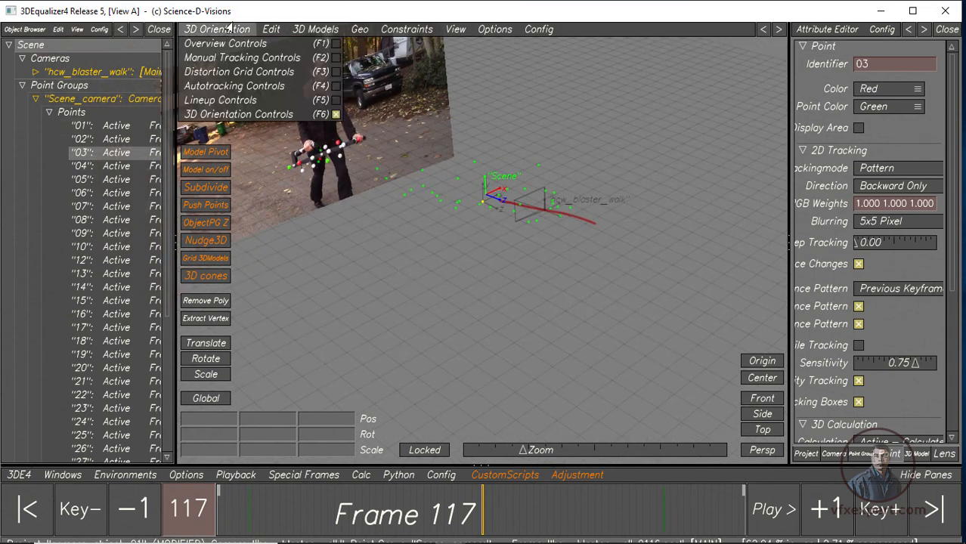
{"action": "left_click", "coordinate": [220, 100]}
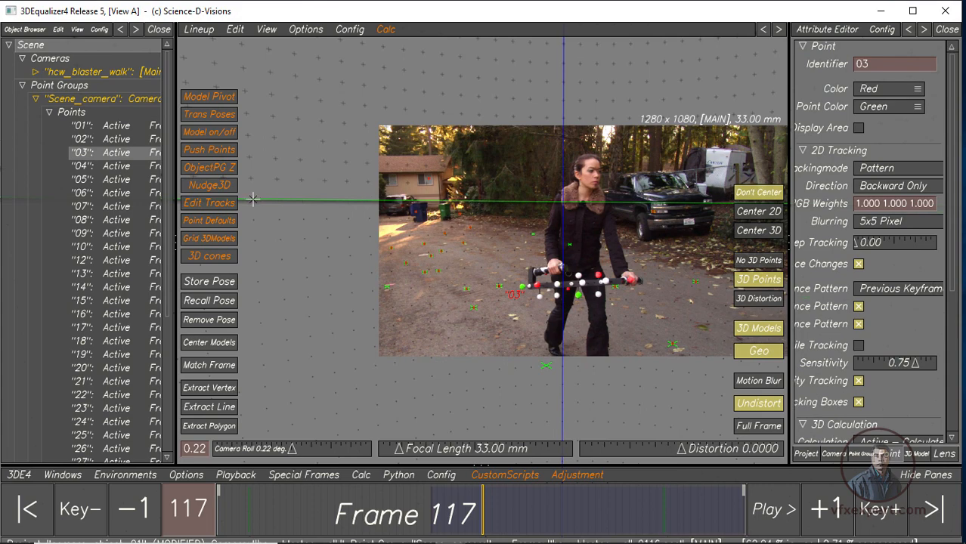
{"action": "middle_click_drag", "start_coordinate": [535, 271], "coordinate": [435, 279]}
{"action": "scroll", "coordinate": [431, 274], "scroll_direction": "up", "scroll_amount": 3}
{"action": "scroll", "coordinate": [431, 274], "scroll_direction": "down", "scroll_amount": 3}
{"action": "left_click_drag", "start_coordinate": [276, 517], "coordinate": [216, 533]}
{"action": "scroll", "coordinate": [541, 299], "scroll_direction": "up", "scroll_amount": 1}
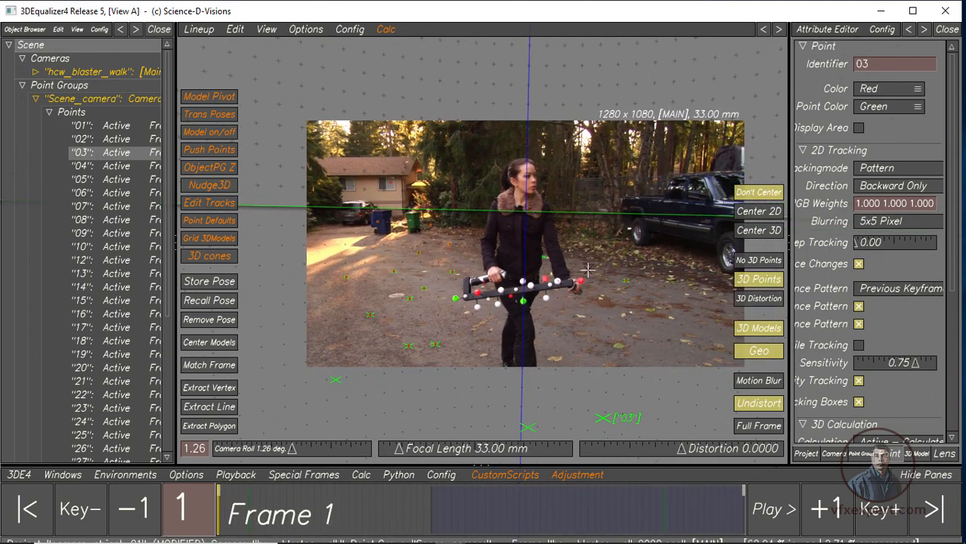
{"action": "scroll", "coordinate": [582, 293], "scroll_direction": "down", "scroll_amount": 4}
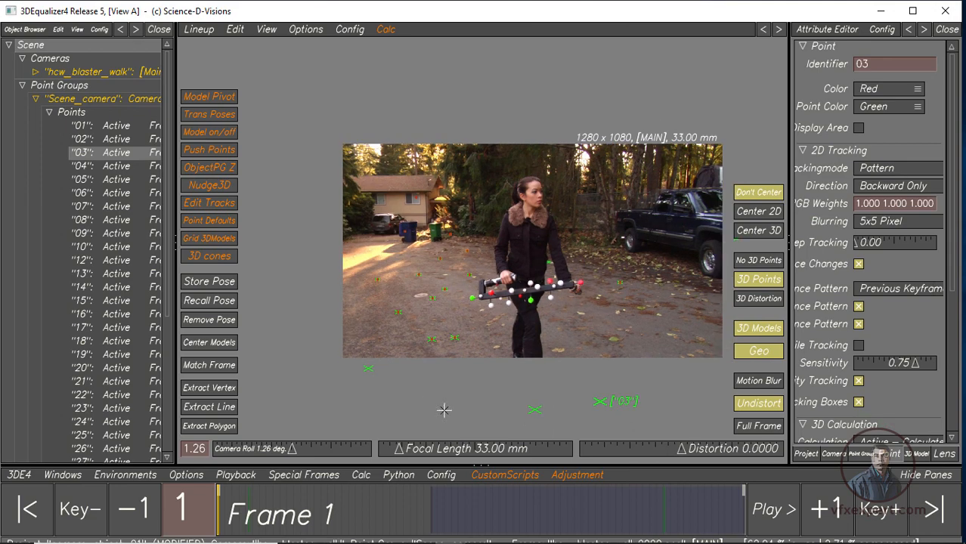
{"action": "left_click", "coordinate": [202, 31]}
{"action": "left_click", "coordinate": [226, 112]}
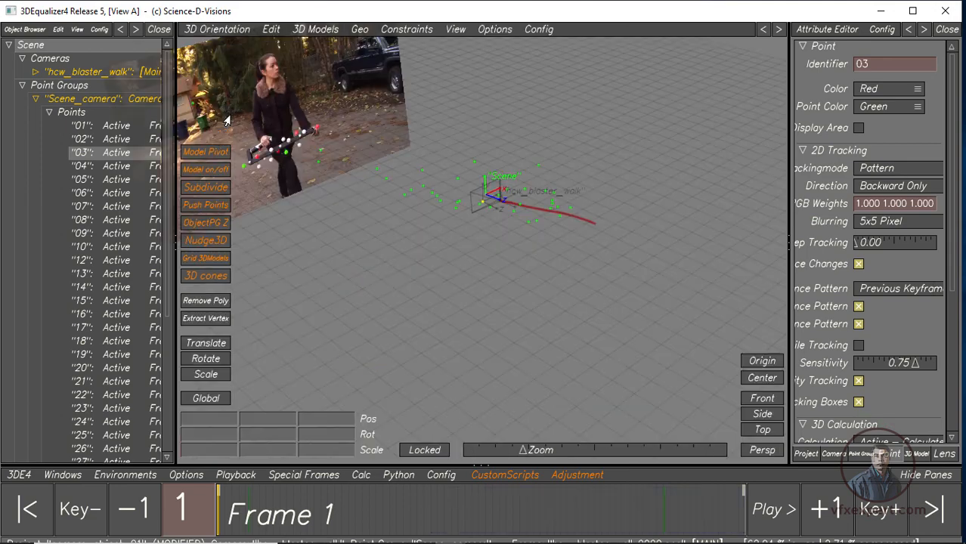
- Create a cube 3D model in the scene and align it to global space
{"action": "left_click", "coordinate": [219, 29]}
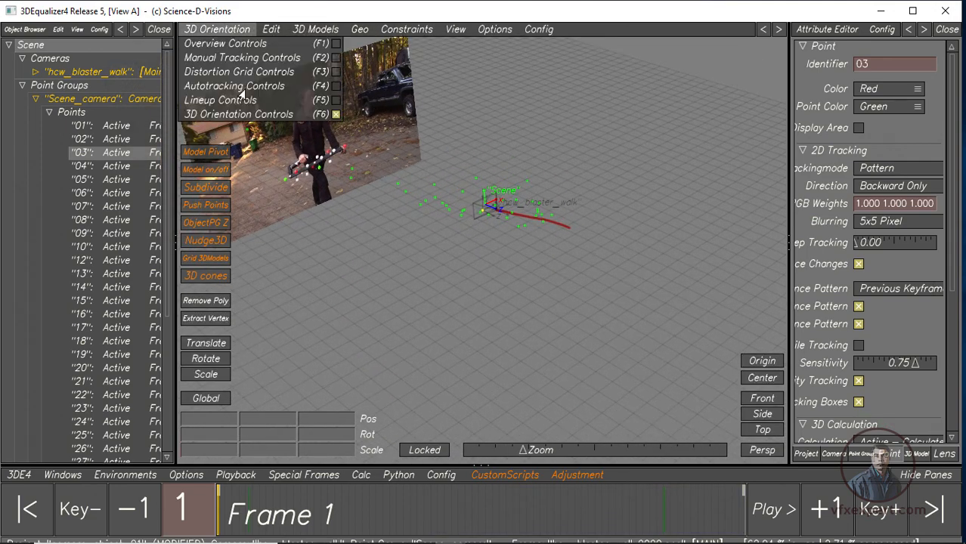
{"action": "left_click", "coordinate": [459, 288]}
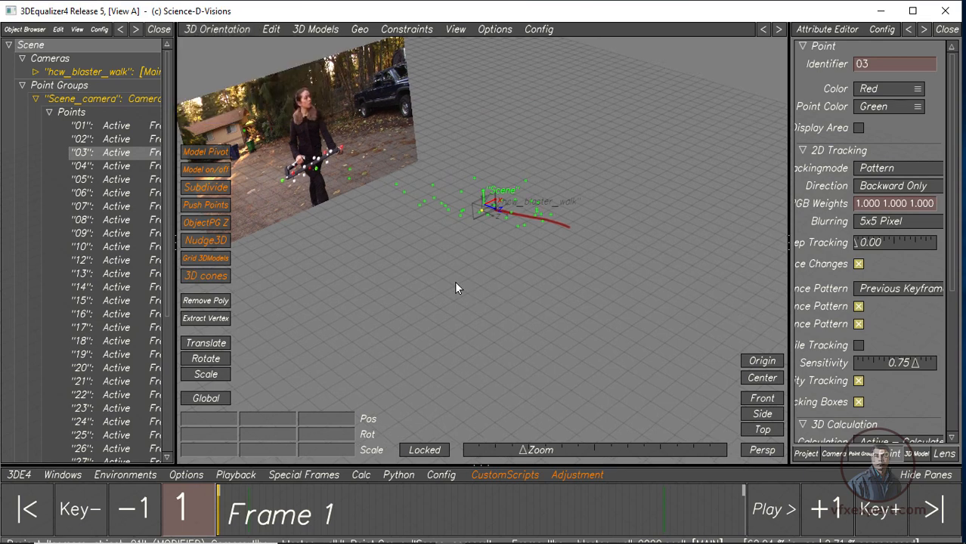
{"action": "left_click", "coordinate": [315, 29]}
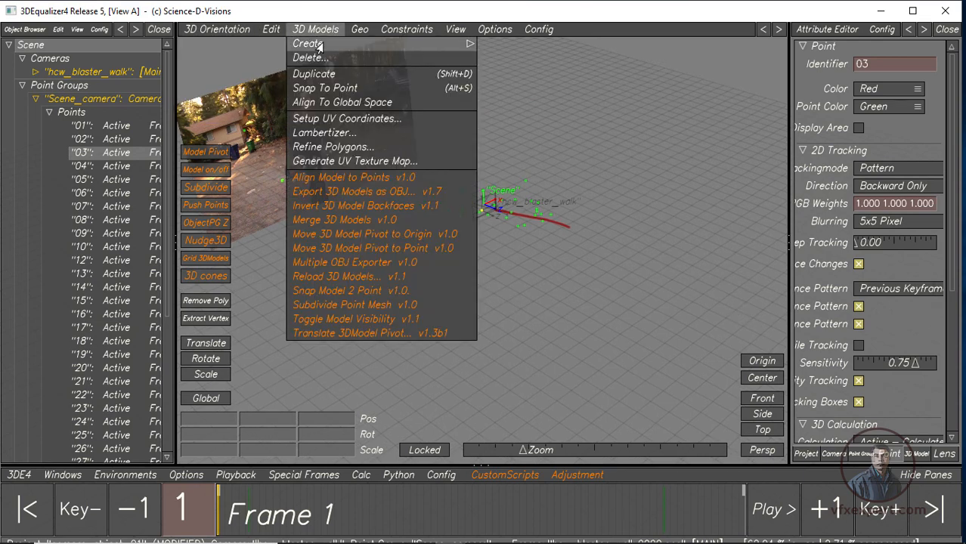
{"action": "mouse_move", "coordinate": [313, 44]}
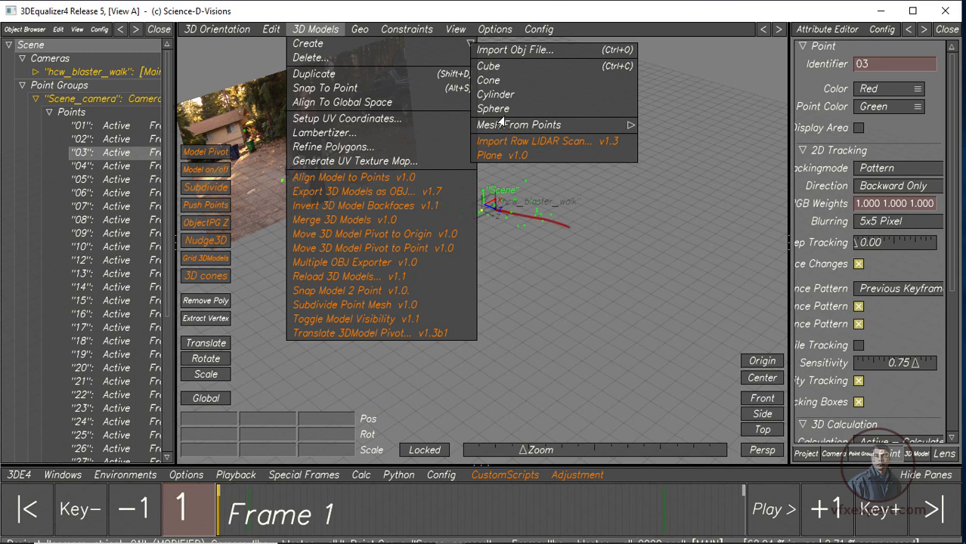
{"action": "left_click", "coordinate": [500, 73]}
{"action": "mouse_move", "coordinate": [526, 349]}
{"action": "middle_mouse_down"}
{"action": "mouse_move", "coordinate": [524, 319]}
{"action": "mouse_move", "coordinate": [548, 309]}
{"action": "mouse_move", "coordinate": [511, 324]}
{"action": "mouse_move", "coordinate": [541, 352]}
{"action": "mouse_move", "coordinate": [505, 314]}
{"action": "mouse_move", "coordinate": [531, 361]}
{"action": "middle_mouse_up"}
{"action": "left_click_drag", "start_coordinate": [435, 129], "coordinate": [466, 179]}
{"action": "left_click", "coordinate": [312, 30]}
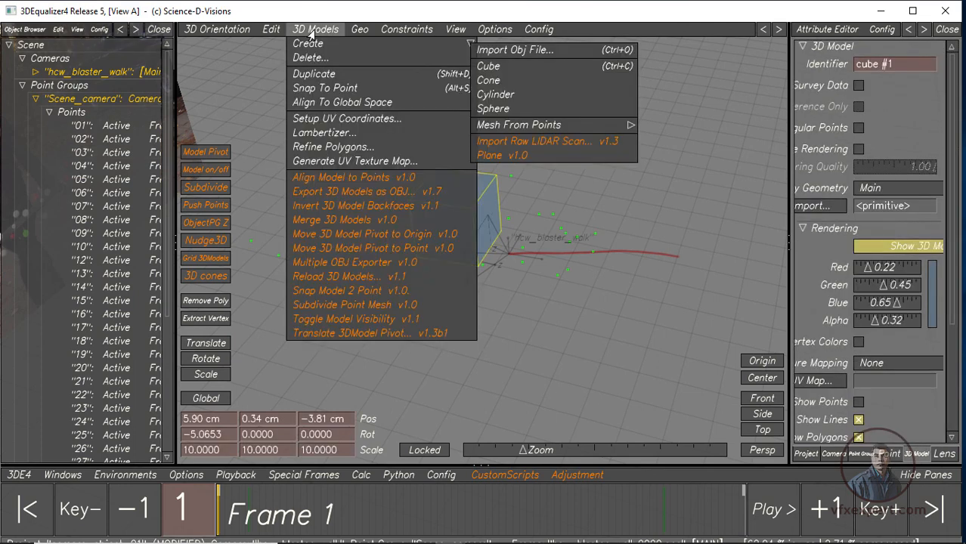
{"action": "left_click", "coordinate": [332, 104]}
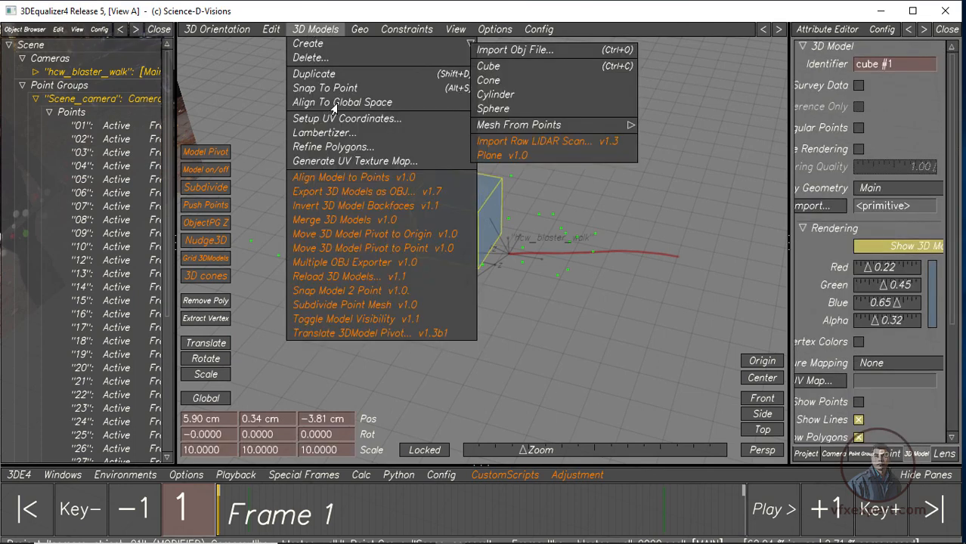
{"action": "left_click", "coordinate": [569, 360]}
- Check the cube against the footage in the Lineup view, and return to the 3D Orientation view
{"action": "left_click", "coordinate": [234, 29]}
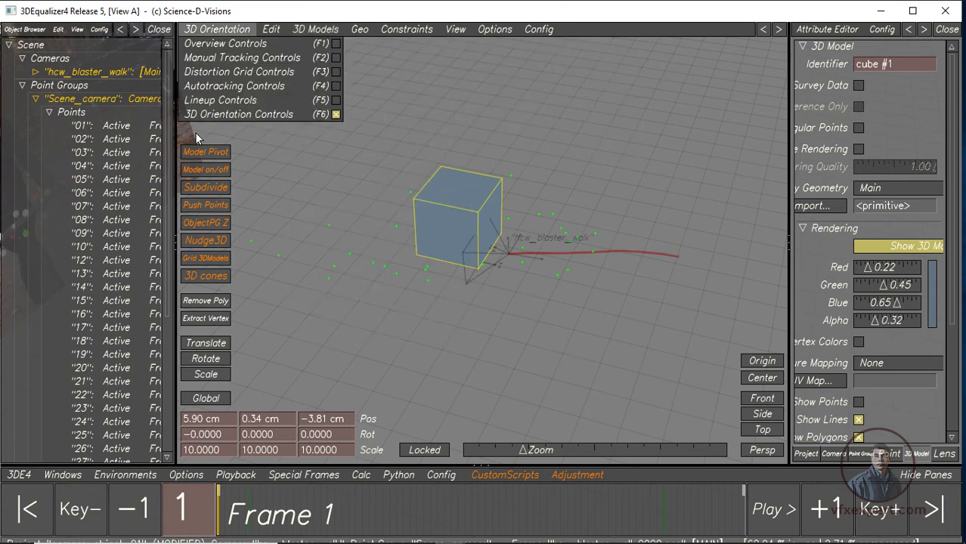
{"action": "left_click", "coordinate": [224, 102]}
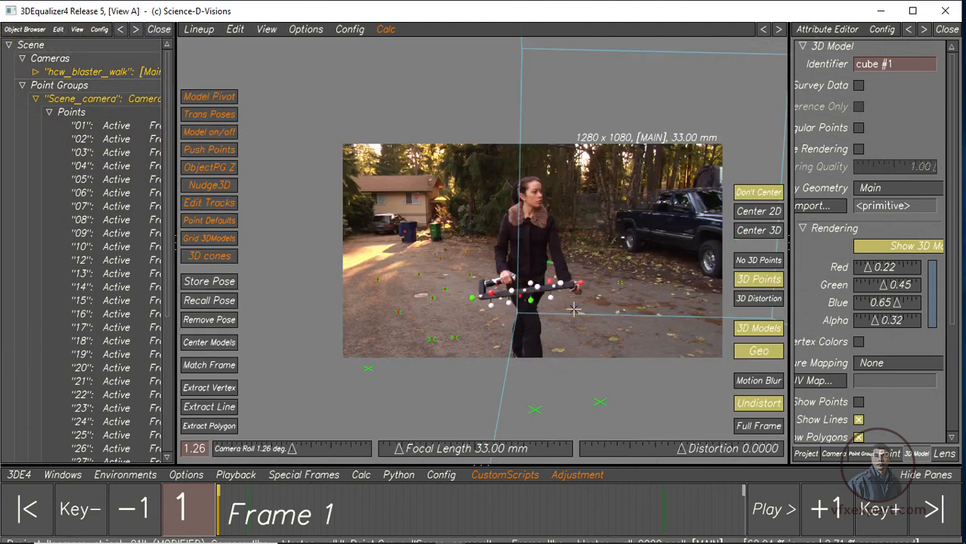
{"action": "left_click", "coordinate": [203, 30]}
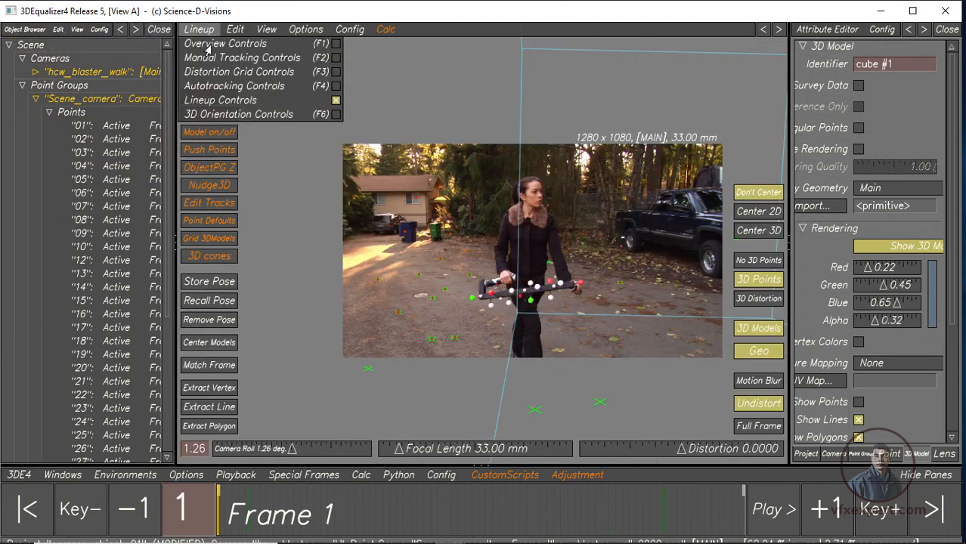
{"action": "left_click", "coordinate": [227, 114]}
{"action": "left_click_drag", "start_coordinate": [470, 316], "coordinate": [464, 317], "text": "alt"}
{"action": "left_click_drag", "start_coordinate": [458, 134], "coordinate": [480, 177]}
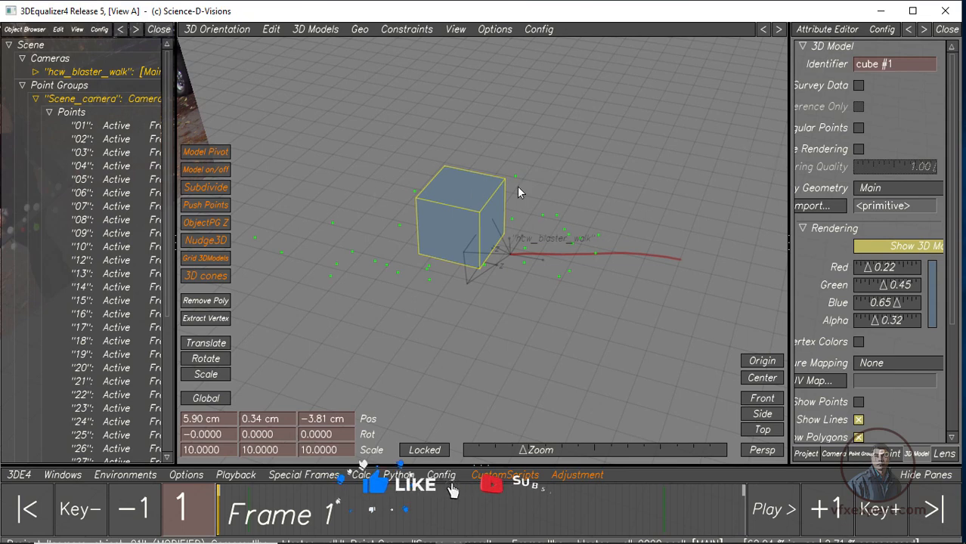
- Scale the cube down uniformly to about 2.21 and check its size in the Lineup view at frame 22
{"action": "left_click", "coordinate": [206, 374]}
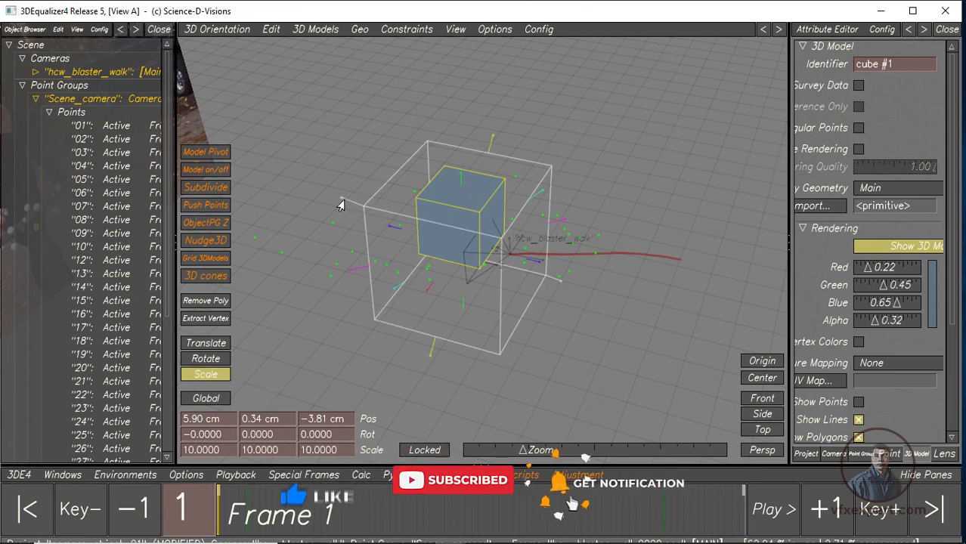
{"action": "left_click_drag", "start_coordinate": [338, 205], "coordinate": [423, 250]}
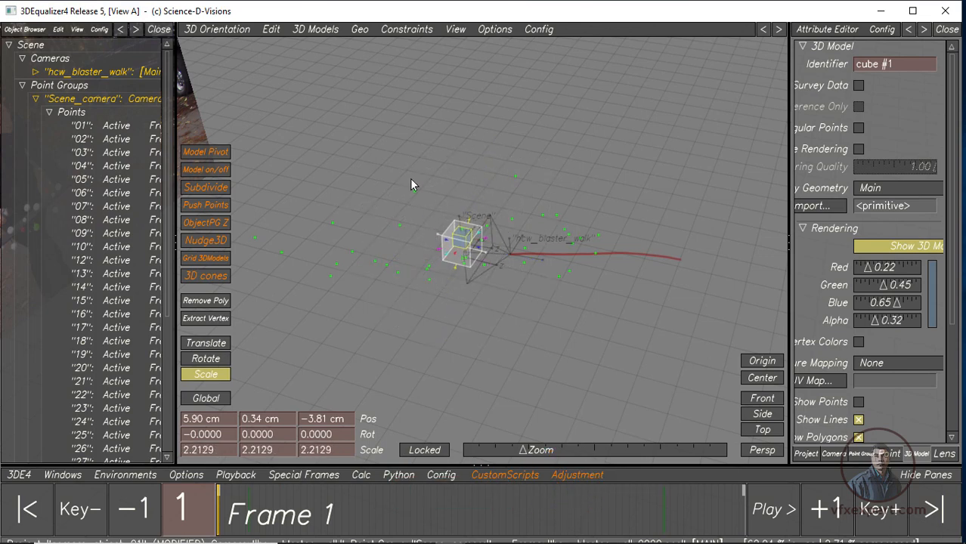
{"action": "left_click", "coordinate": [216, 30]}
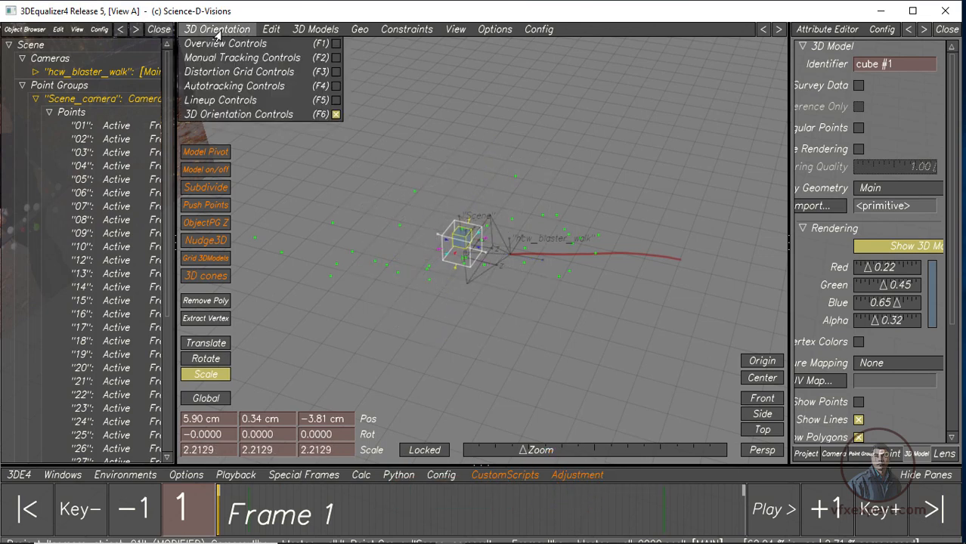
{"action": "left_click", "coordinate": [212, 101]}
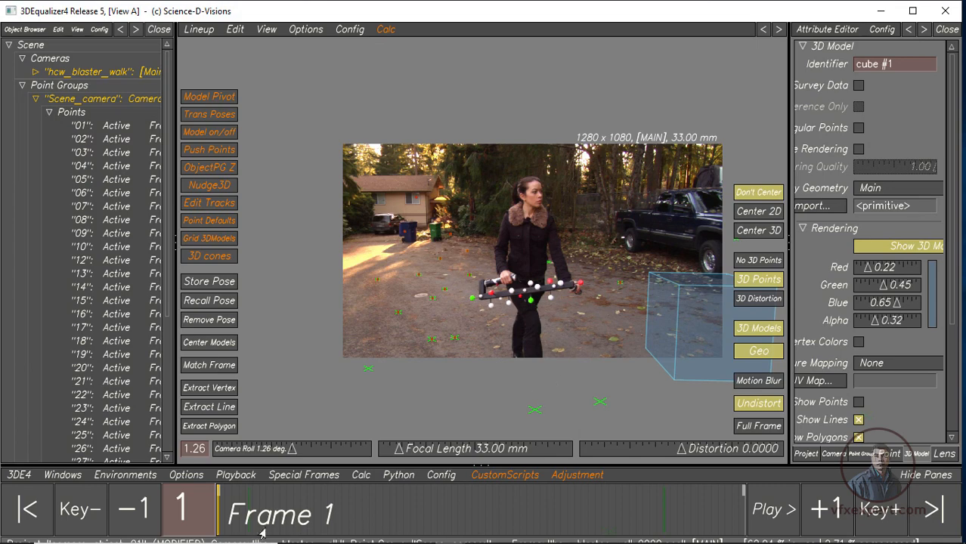
{"action": "mouse_move", "coordinate": [263, 532]}
{"action": "left_mouse_down"}
{"action": "mouse_move", "coordinate": [399, 530]}
{"action": "mouse_move", "coordinate": [265, 522]}
{"action": "left_mouse_up"}
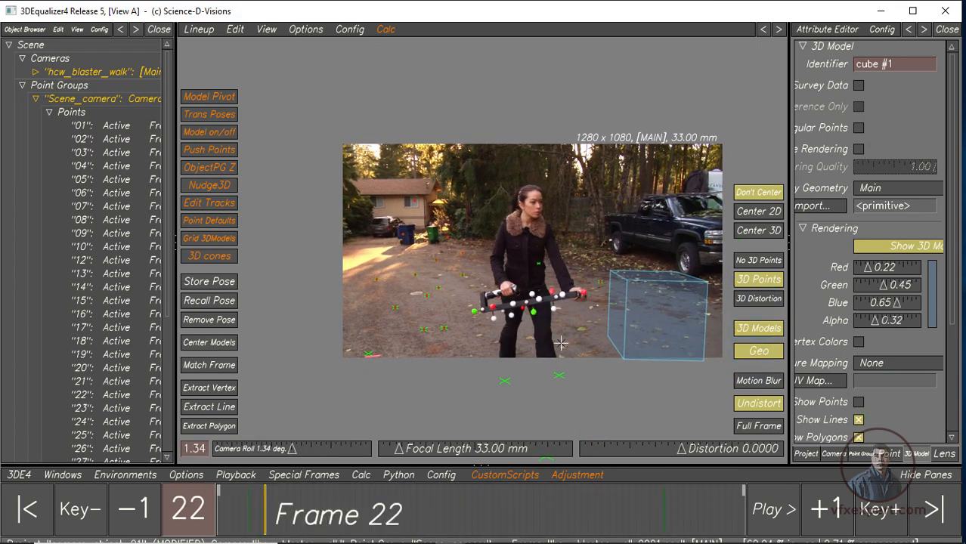
- Select ground point 17 in the Lineup view, turn off the scale manipulator in 3D Orientation and snap the cube to that point
{"action": "scroll", "coordinate": [561, 344], "scroll_direction": "up", "scroll_amount": 3}
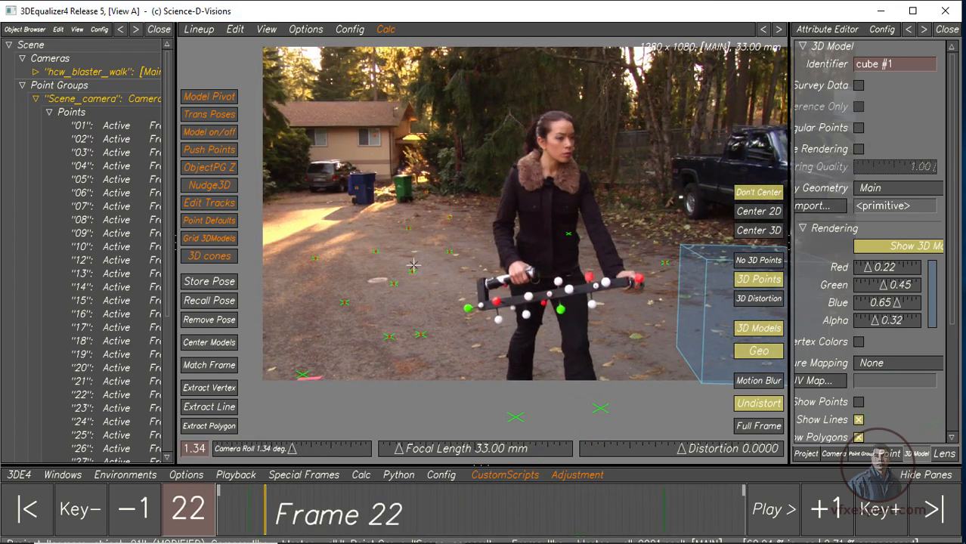
{"action": "right_click_drag", "start_coordinate": [457, 309], "coordinate": [428, 294]}
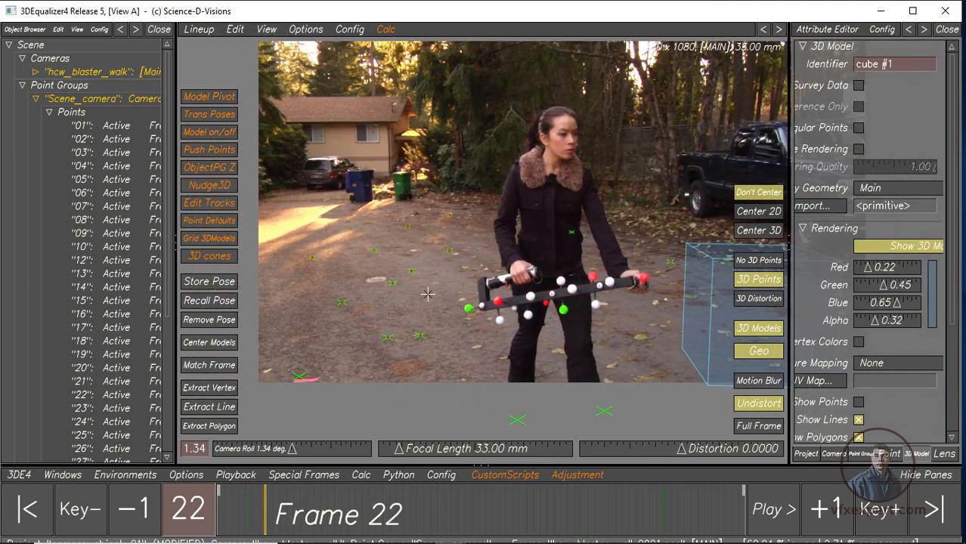
{"action": "left_click", "coordinate": [408, 269]}
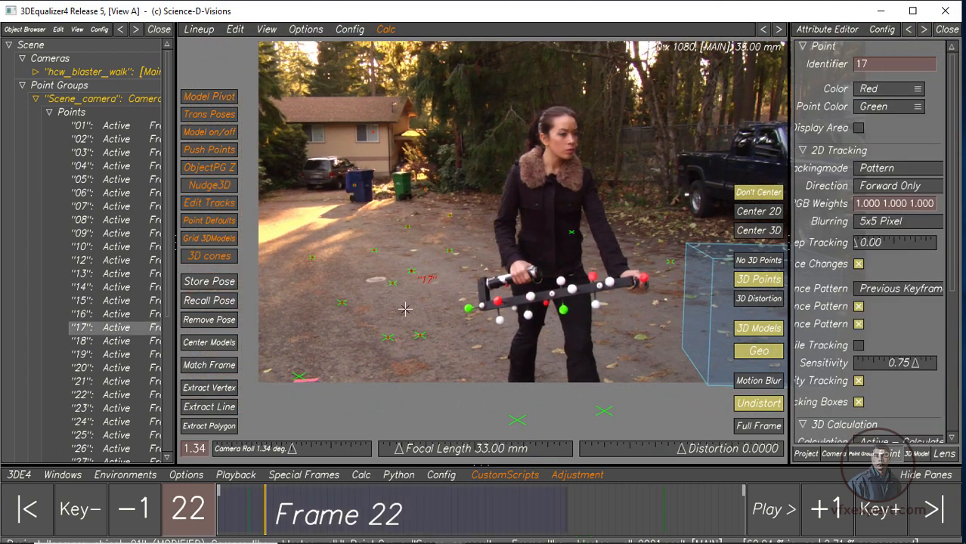
{"action": "left_click", "coordinate": [197, 30]}
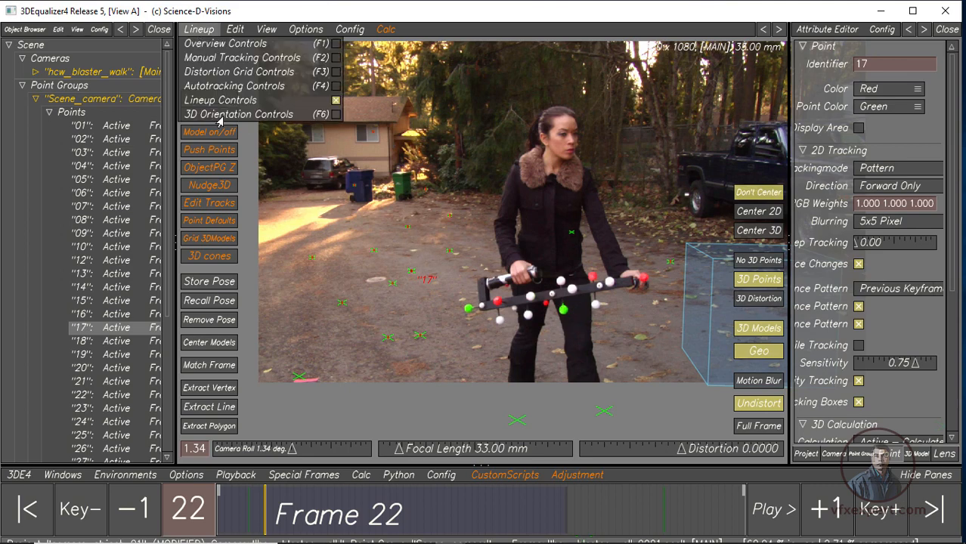
{"action": "left_click", "coordinate": [221, 115]}
{"action": "right_click_drag", "start_coordinate": [492, 325], "coordinate": [631, 381], "text": "alt"}
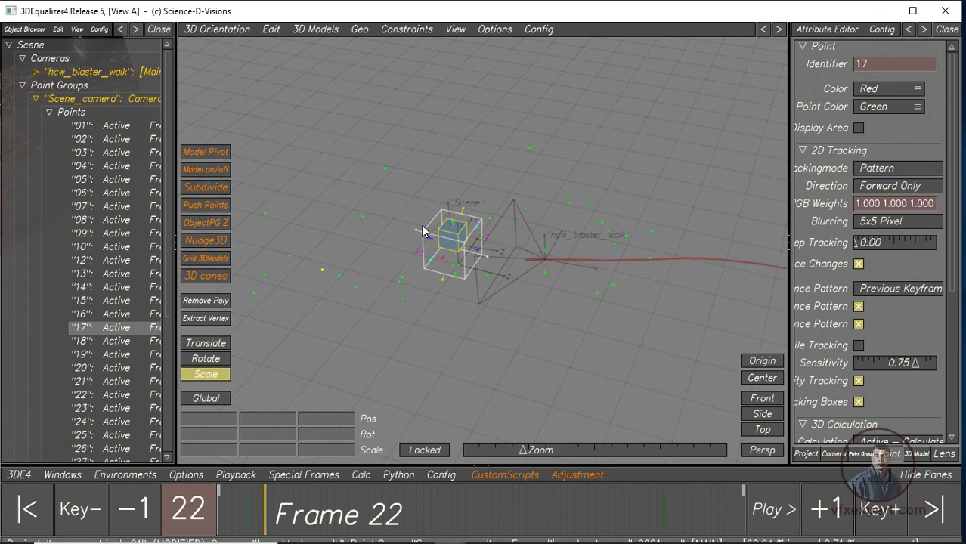
{"action": "left_click", "coordinate": [206, 375]}
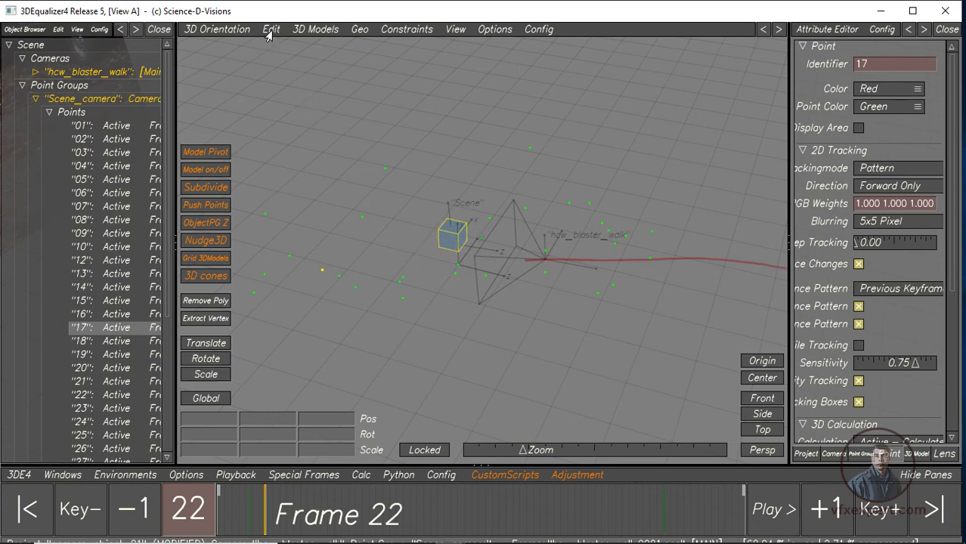
{"action": "left_click", "coordinate": [298, 30]}
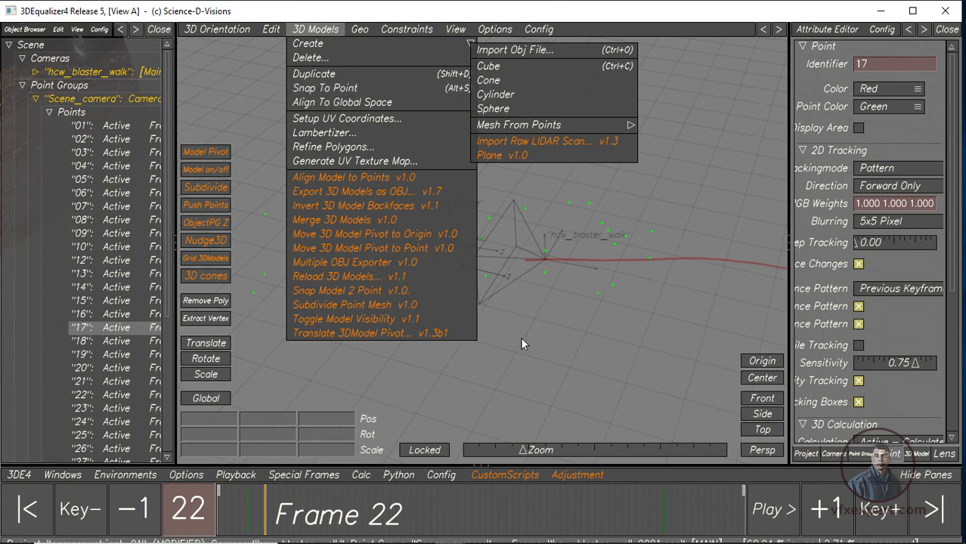
{"action": "left_click", "coordinate": [307, 35]}
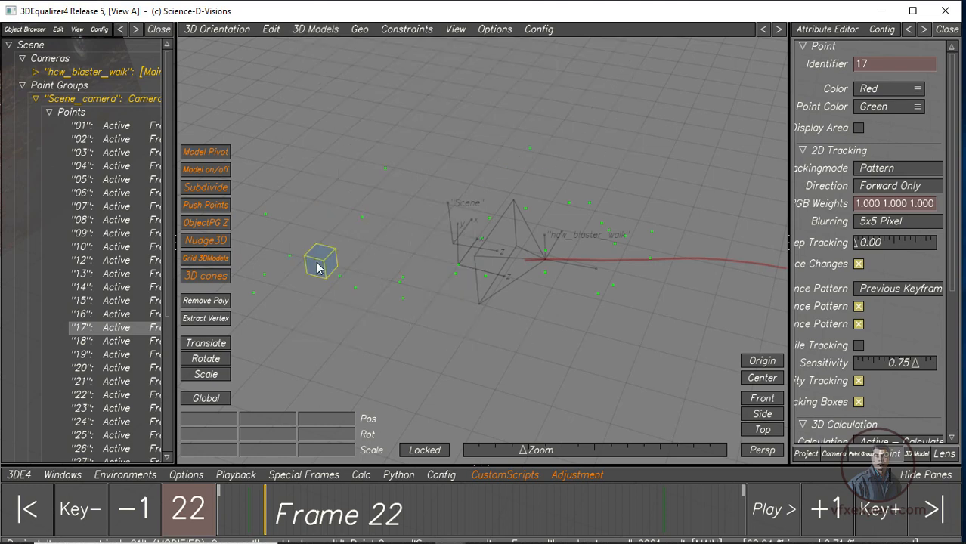
- Check the snapped cube against the footage in the Lineup view, scrubbing from frame 22 back to frame 1
{"action": "left_click", "coordinate": [199, 32]}
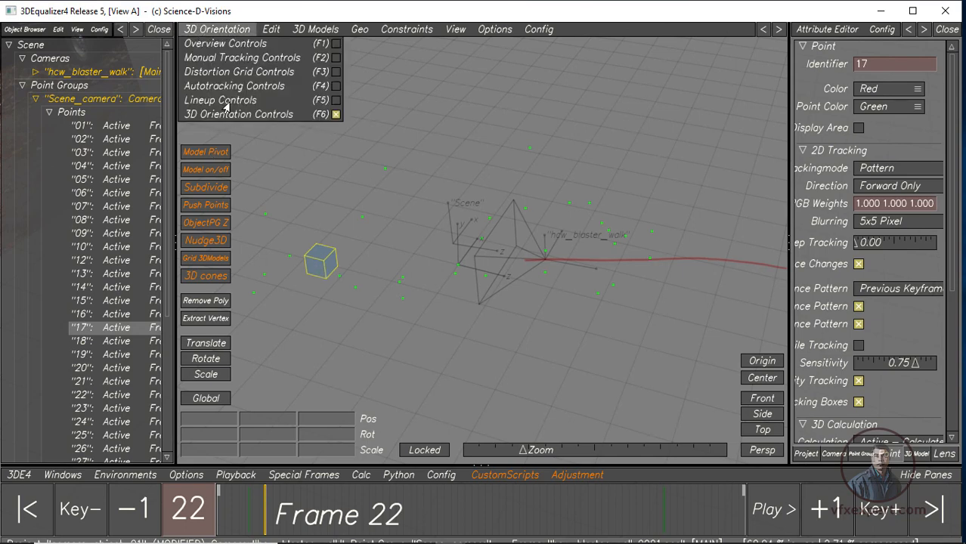
{"action": "left_click", "coordinate": [224, 101]}
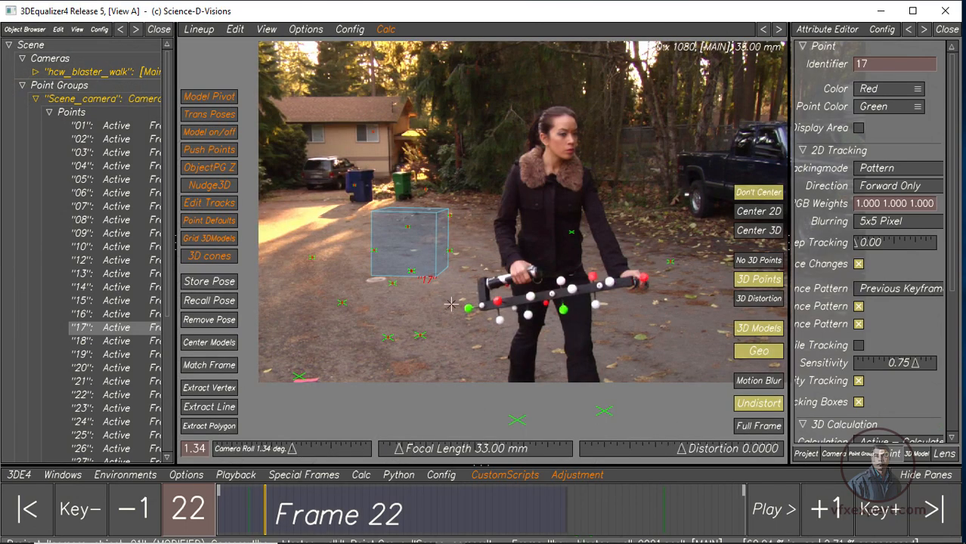
{"action": "left_click_drag", "start_coordinate": [291, 509], "coordinate": [204, 508]}
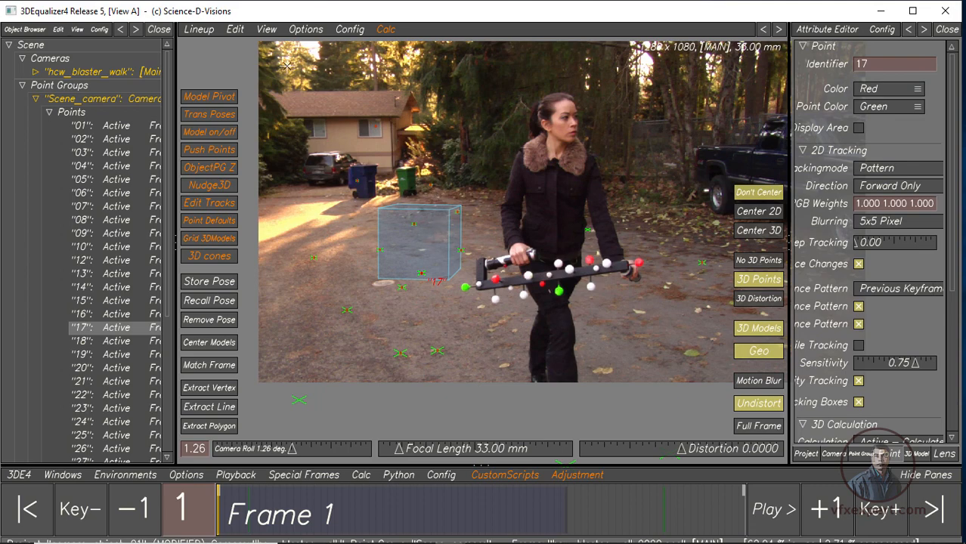
- Select the cube in the 3D Orientation view and rotate it to about 2.34, 6.98 and 0.29 degrees in X, Y and Z
{"action": "left_click", "coordinate": [198, 30]}
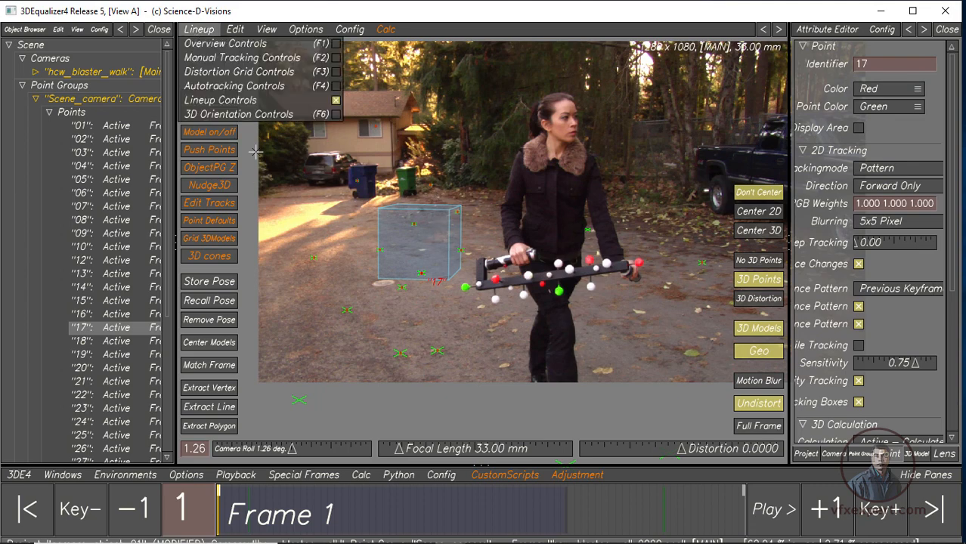
{"action": "left_click", "coordinate": [213, 114]}
{"action": "left_click", "coordinate": [318, 256]}
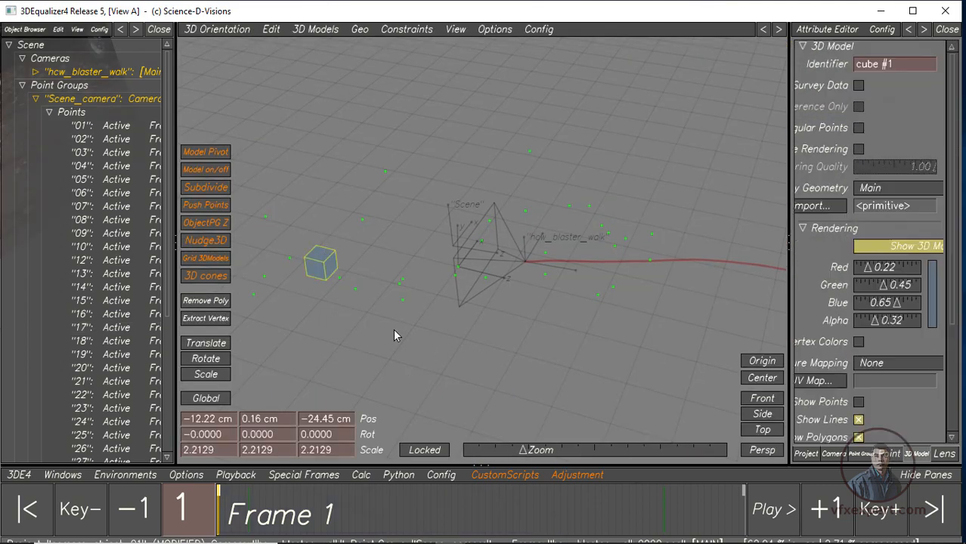
{"action": "middle_click_drag", "start_coordinate": [394, 330], "coordinate": [522, 326]}
{"action": "scroll", "coordinate": [522, 325], "scroll_direction": "up", "scroll_amount": 3}
{"action": "left_click", "coordinate": [214, 359]}
{"action": "left_click_drag", "start_coordinate": [366, 309], "coordinate": [217, 81]}
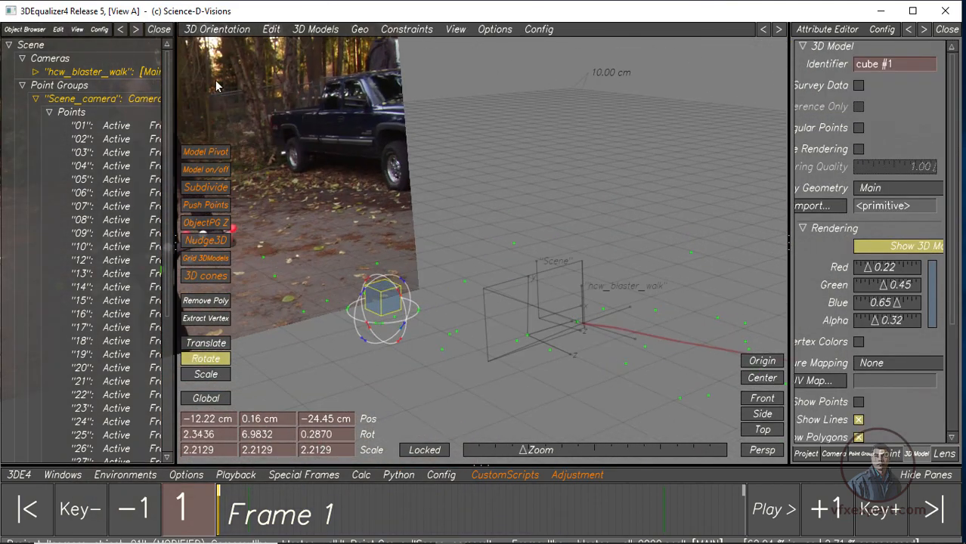
- Play the shot in the Lineup view to check how the rotated cube sticks to the ground, and return to frame 1
{"action": "left_click", "coordinate": [207, 29]}
{"action": "left_click", "coordinate": [212, 102]}
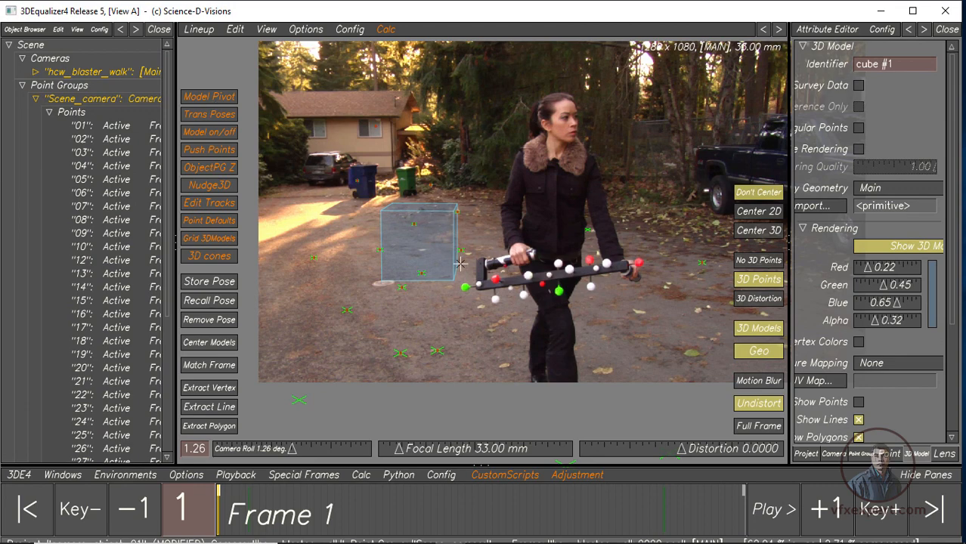
{"action": "left_click", "coordinate": [198, 29]}
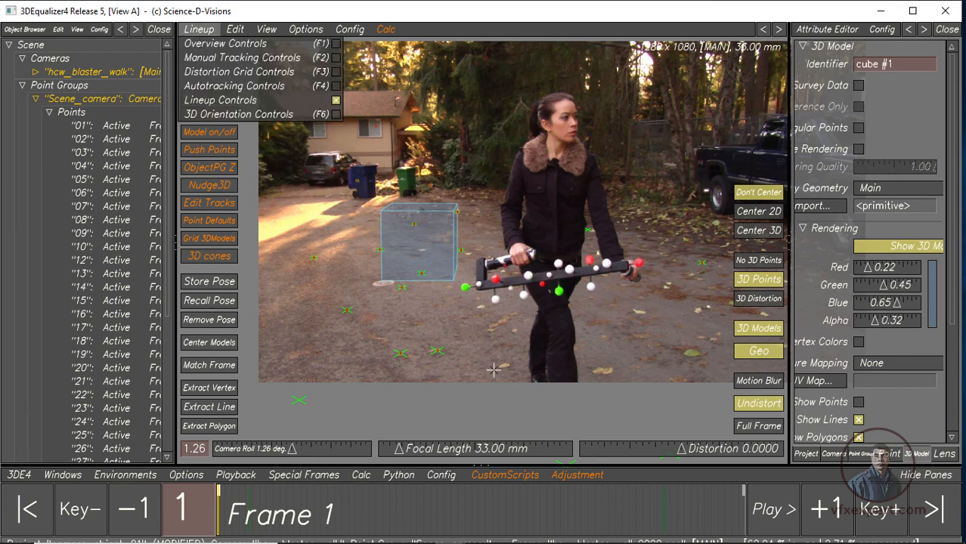
{"action": "left_click", "coordinate": [192, 30]}
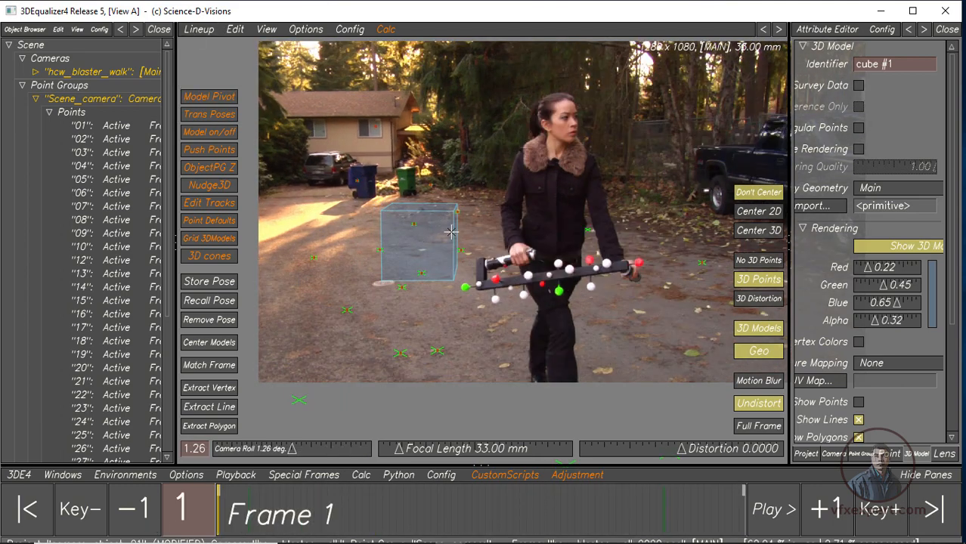
{"action": "left_click", "coordinate": [758, 510]}
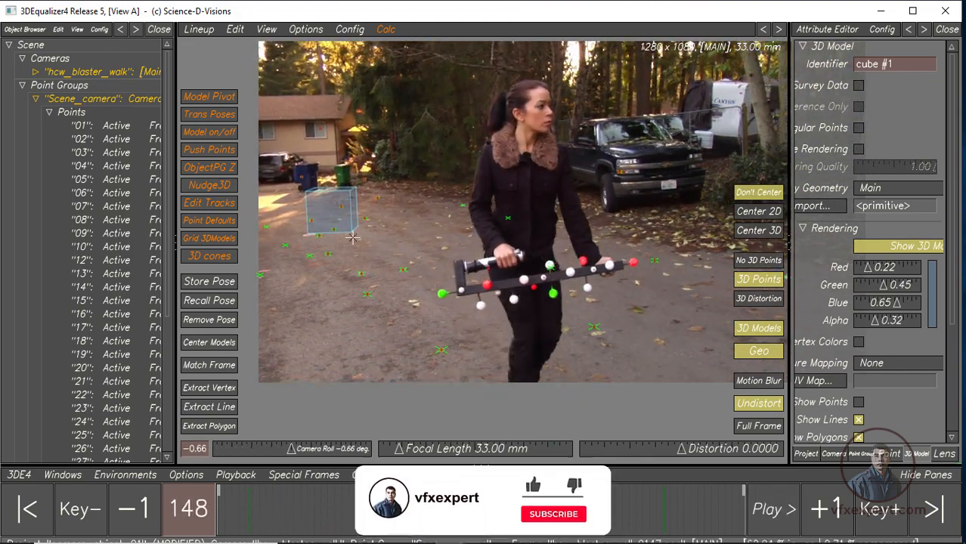
{"action": "left_click_drag", "start_coordinate": [468, 506], "coordinate": [220, 505]}
- Save the project
{"action": "left_click", "coordinate": [18, 475]}
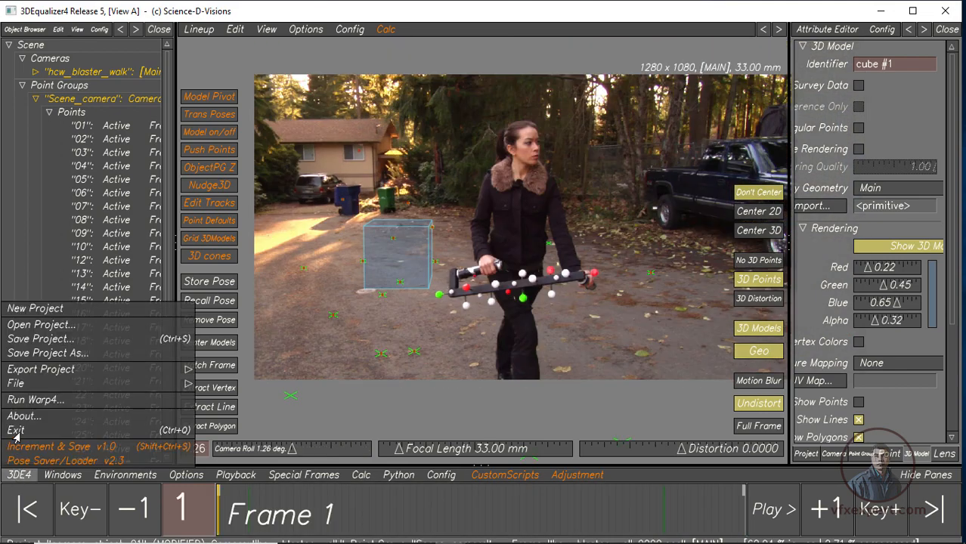
{"action": "left_click", "coordinate": [25, 340]}
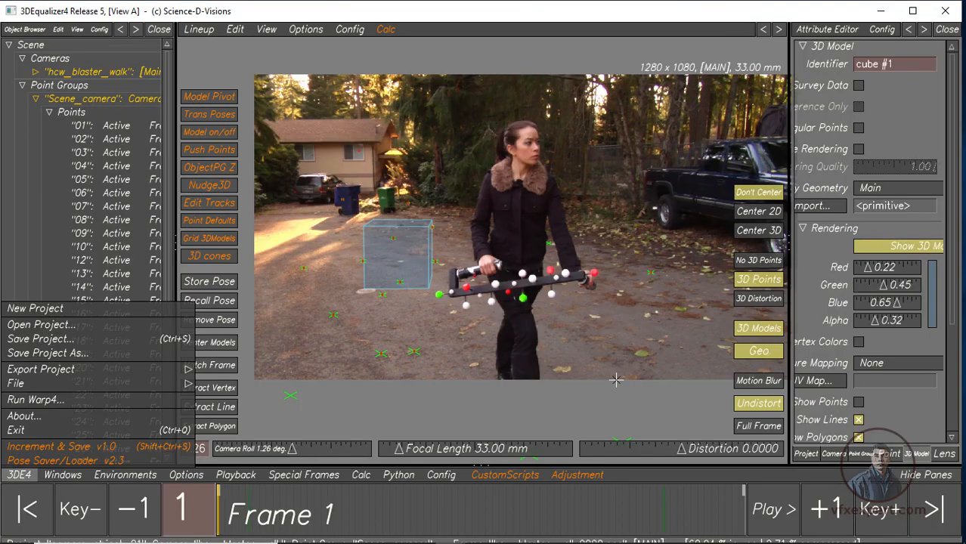